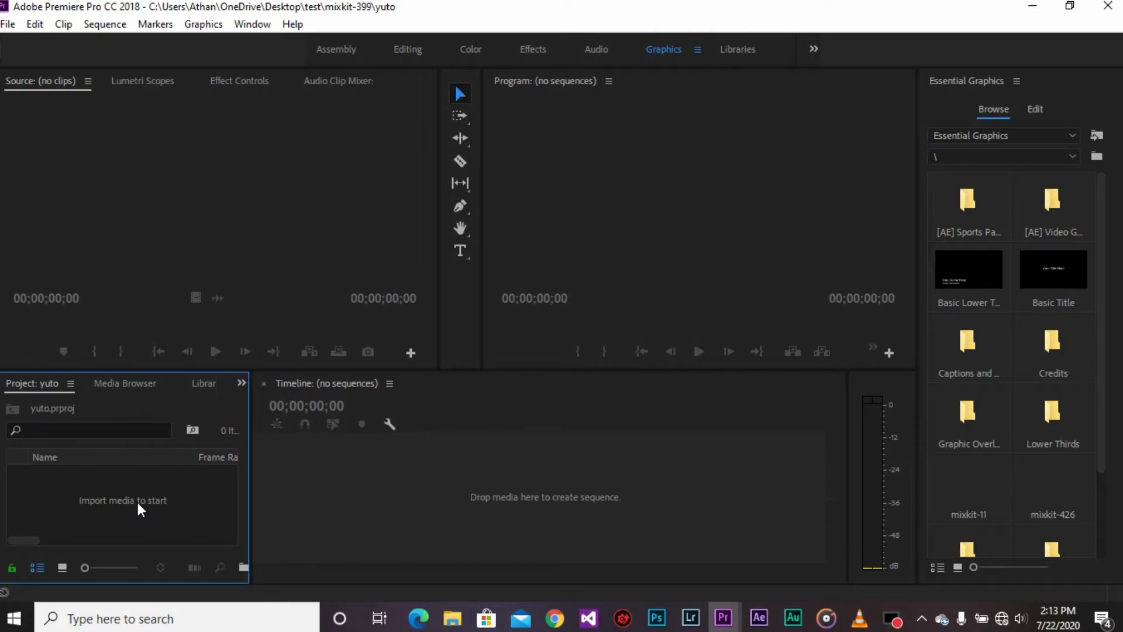
Add a new bin to the yuto project and keep its default name
{"action": "left_click", "coordinate": [242, 569]}
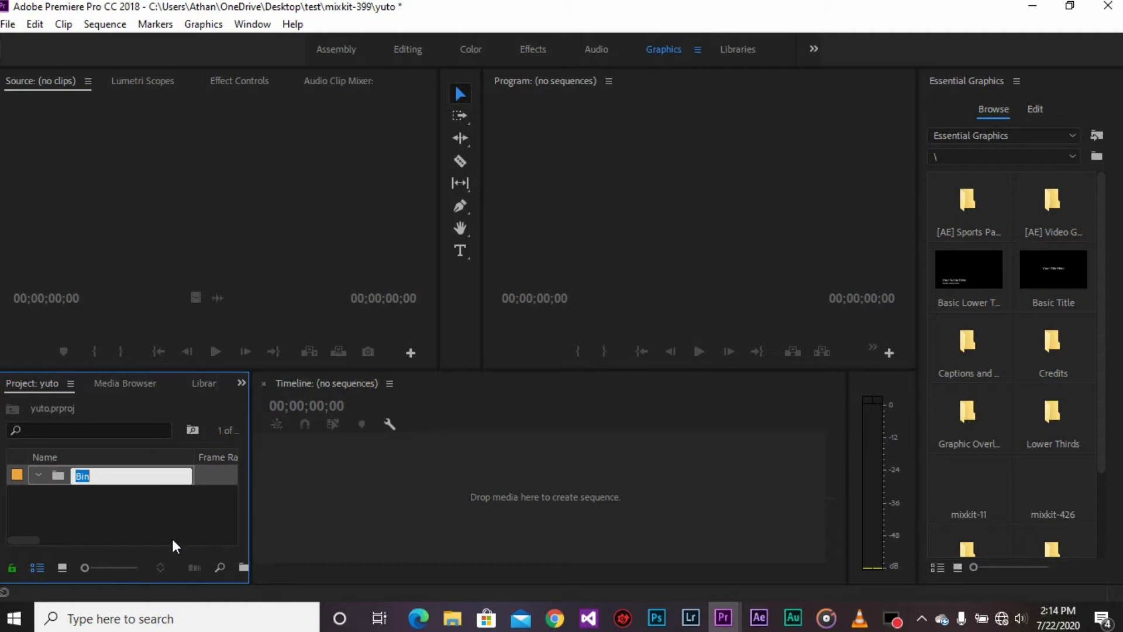
{"action": "left_click", "coordinate": [65, 407]}
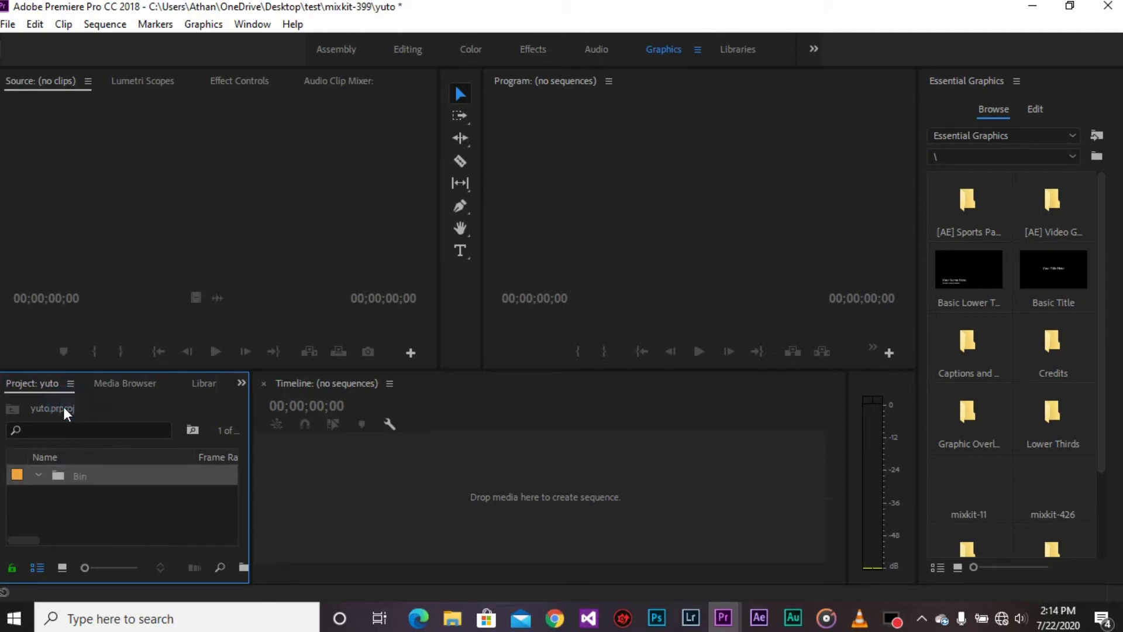
Start a media import and browse to the kkl folder on the Desktop
{"action": "right_click", "coordinate": [100, 472]}
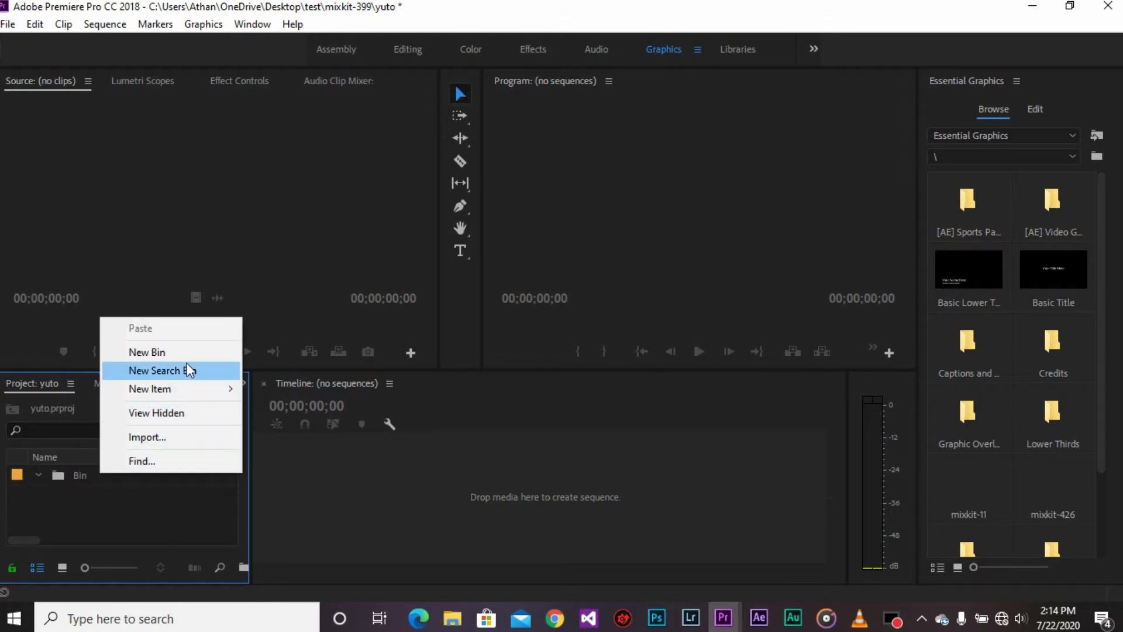
{"action": "left_click", "coordinate": [171, 431]}
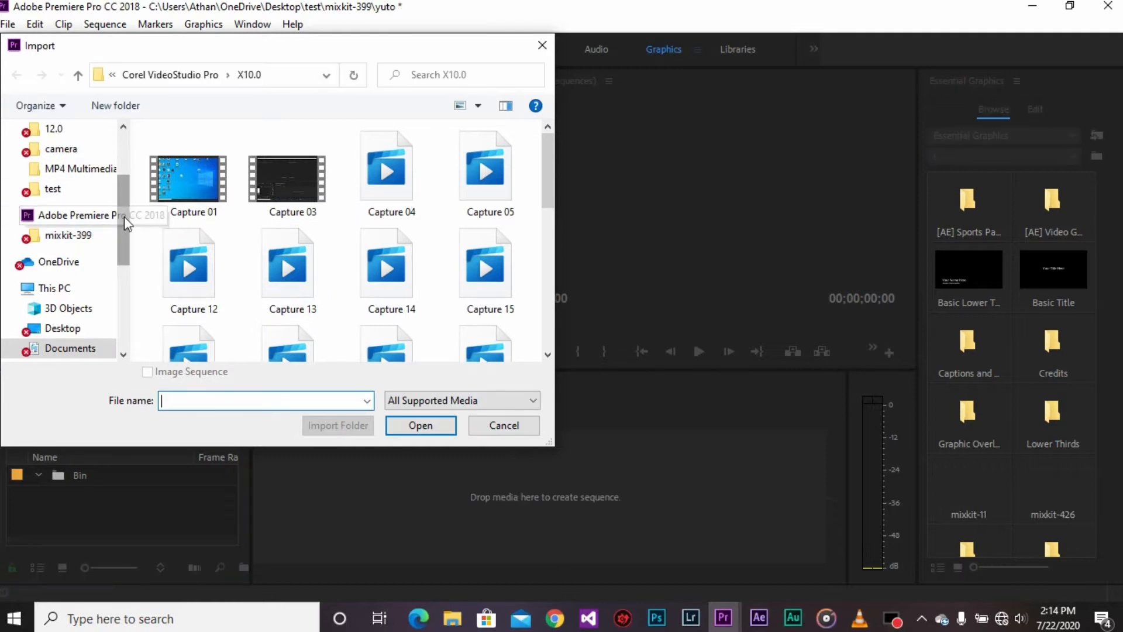
{"action": "left_click_drag", "start_coordinate": [123, 217], "coordinate": [131, 157]}
{"action": "left_click", "coordinate": [76, 162]}
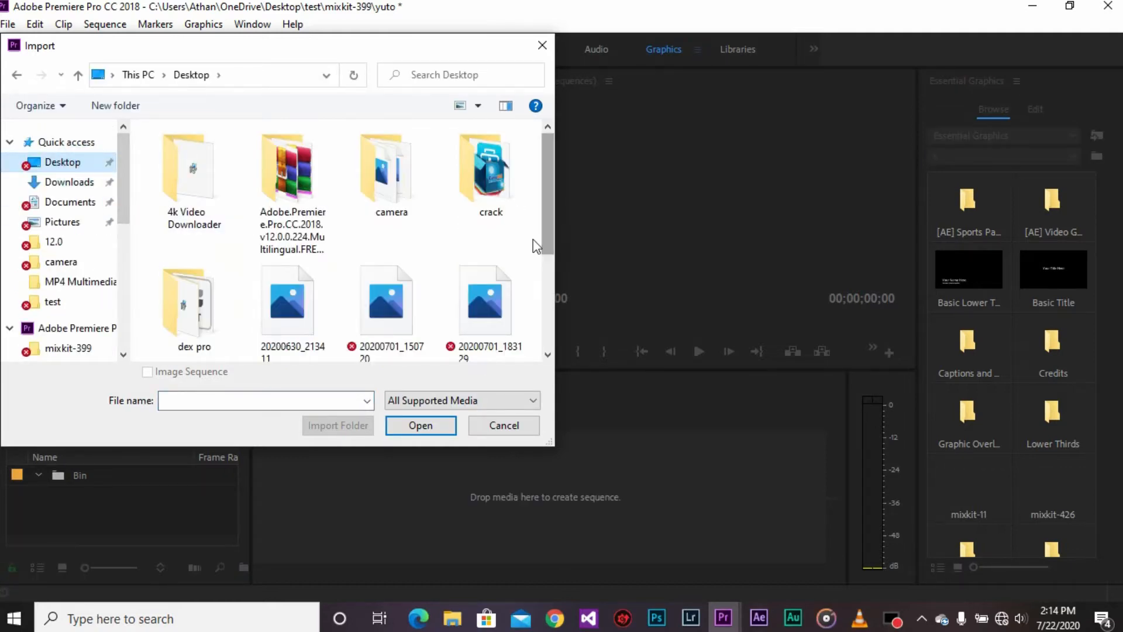
{"action": "left_click_drag", "start_coordinate": [549, 209], "coordinate": [541, 241]}
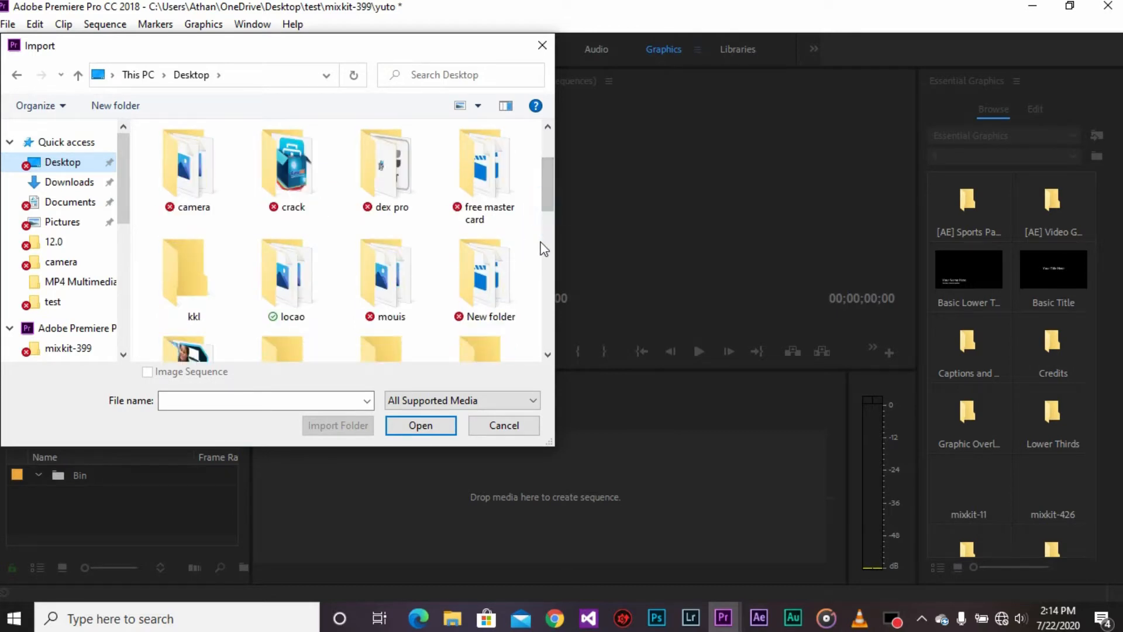
{"action": "mouse_move", "coordinate": [550, 191]}
{"action": "left_mouse_down"}
{"action": "mouse_move", "coordinate": [542, 262]}
{"action": "mouse_move", "coordinate": [541, 157]}
{"action": "mouse_move", "coordinate": [546, 202]}
{"action": "left_mouse_up"}
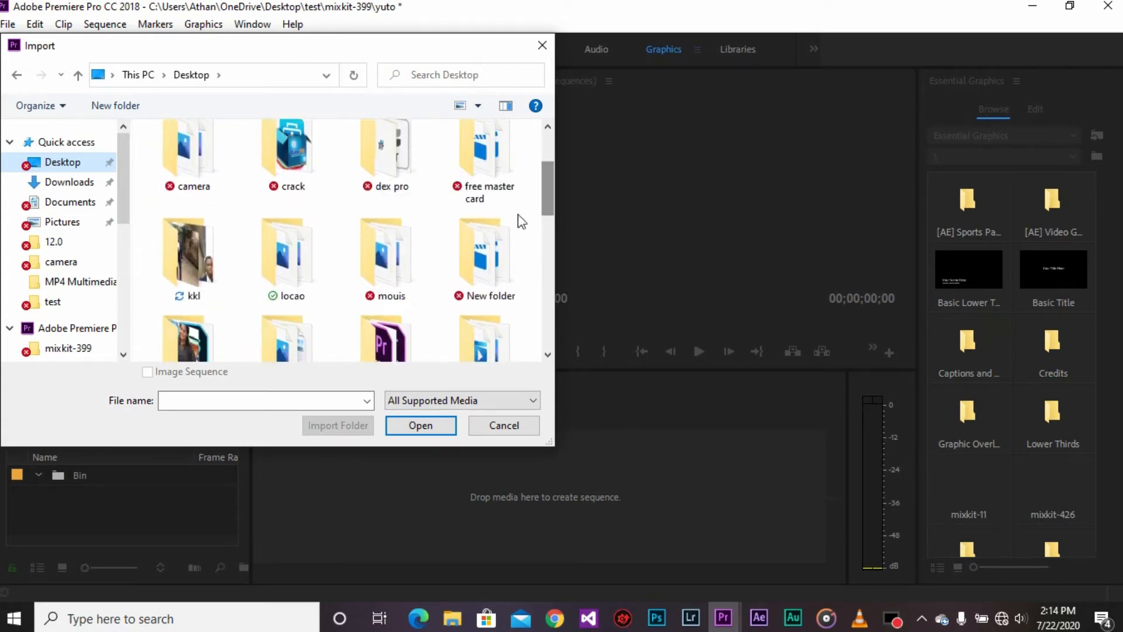
{"action": "left_click", "coordinate": [184, 279]}
{"action": "double_click", "coordinate": [183, 279]}
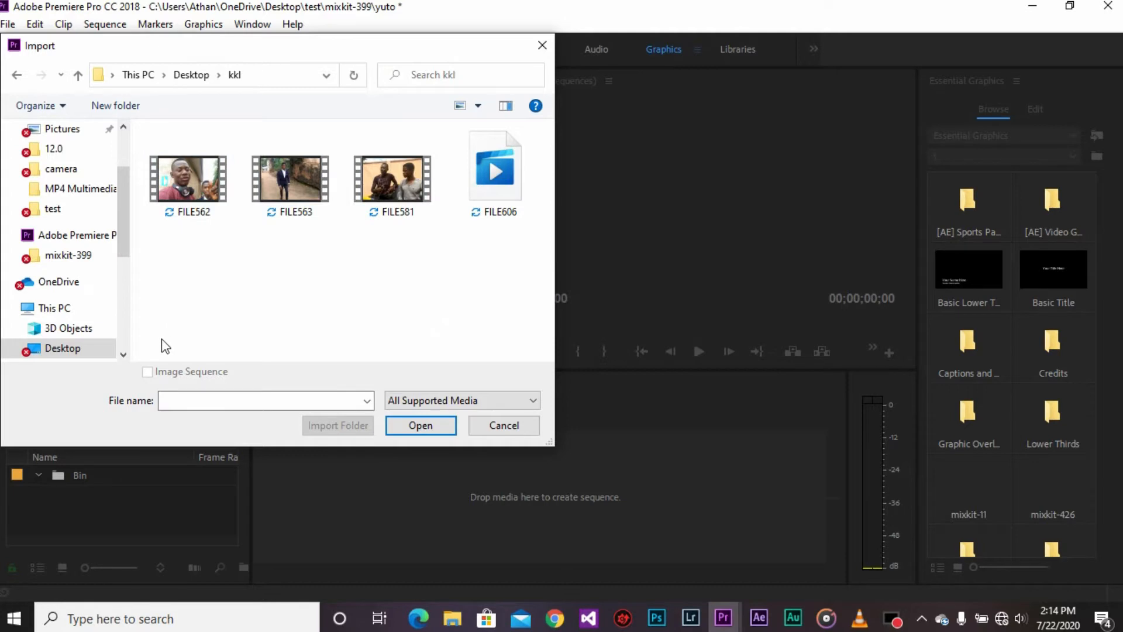
Import the four video files FILE562, FILE563, FILE581 and FILE606 into the project
{"action": "left_click", "coordinate": [201, 180]}
{"action": "left_click", "coordinate": [293, 169], "text": "ctrl"}
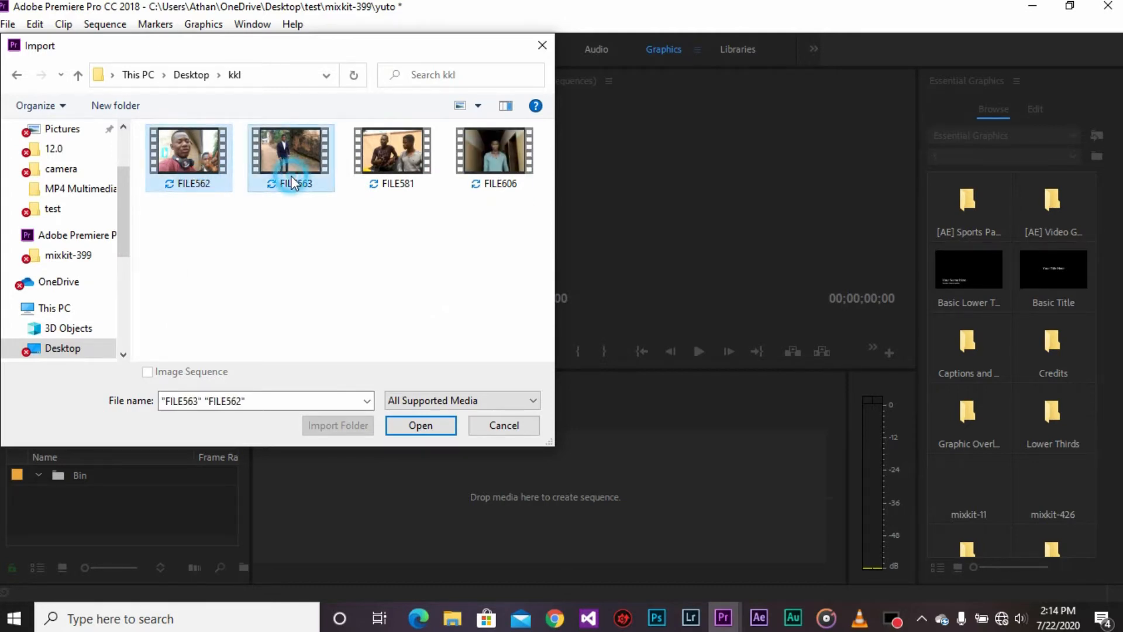
{"action": "left_click", "coordinate": [393, 166], "text": "ctrl"}
{"action": "left_click", "coordinate": [485, 159], "text": "ctrl"}
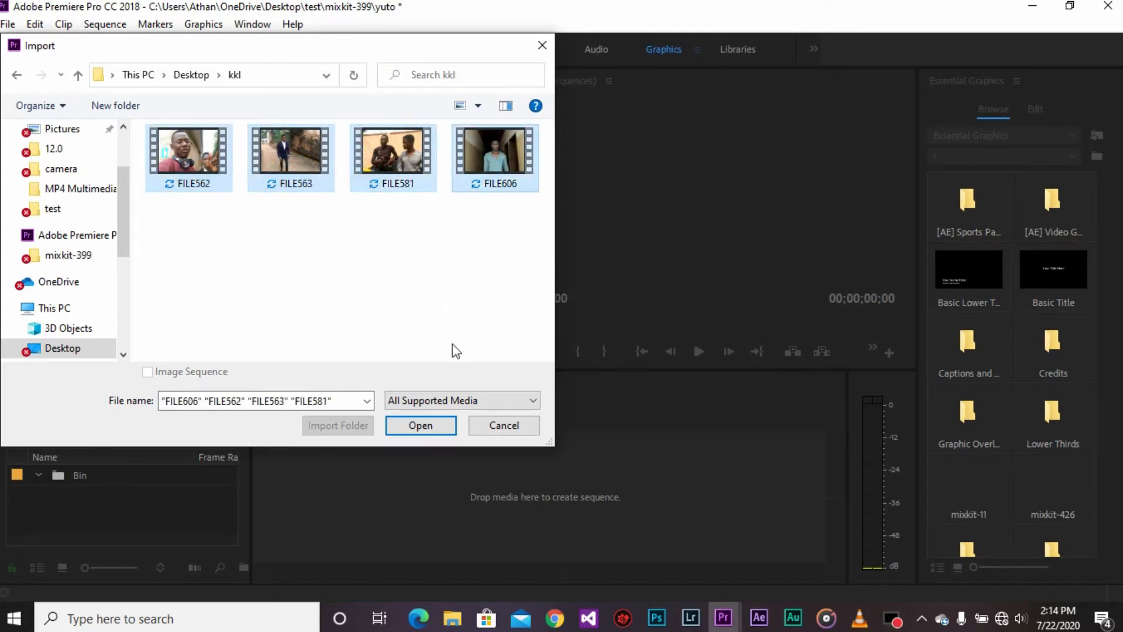
{"action": "left_click", "coordinate": [431, 427]}
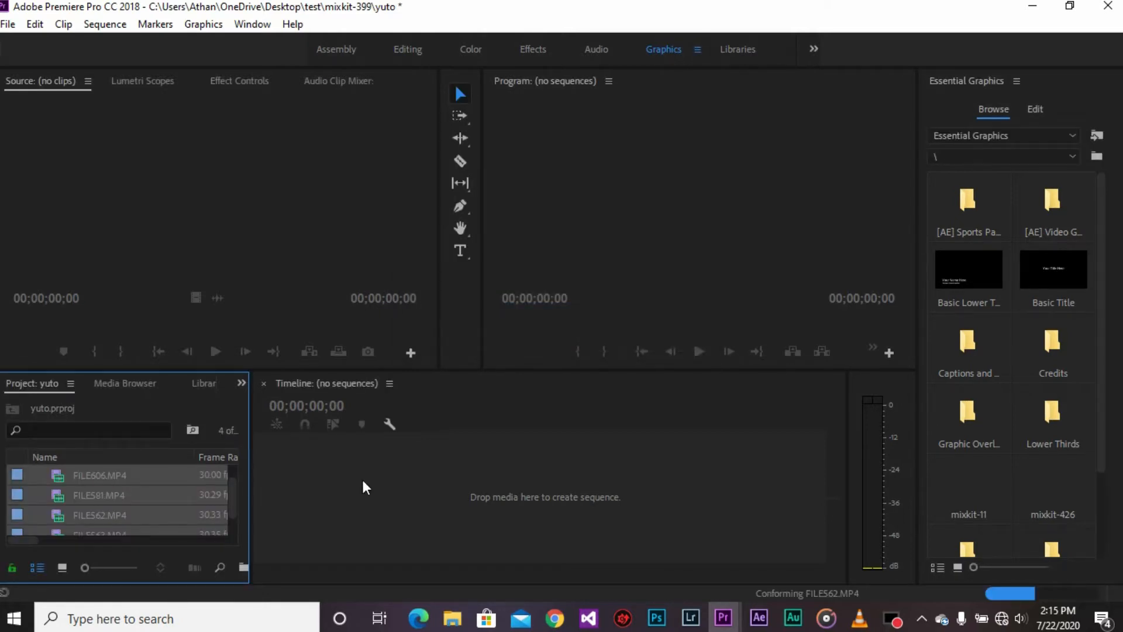
{"action": "scroll", "coordinate": [233, 489], "scroll_direction": "up", "scroll_amount": 1}
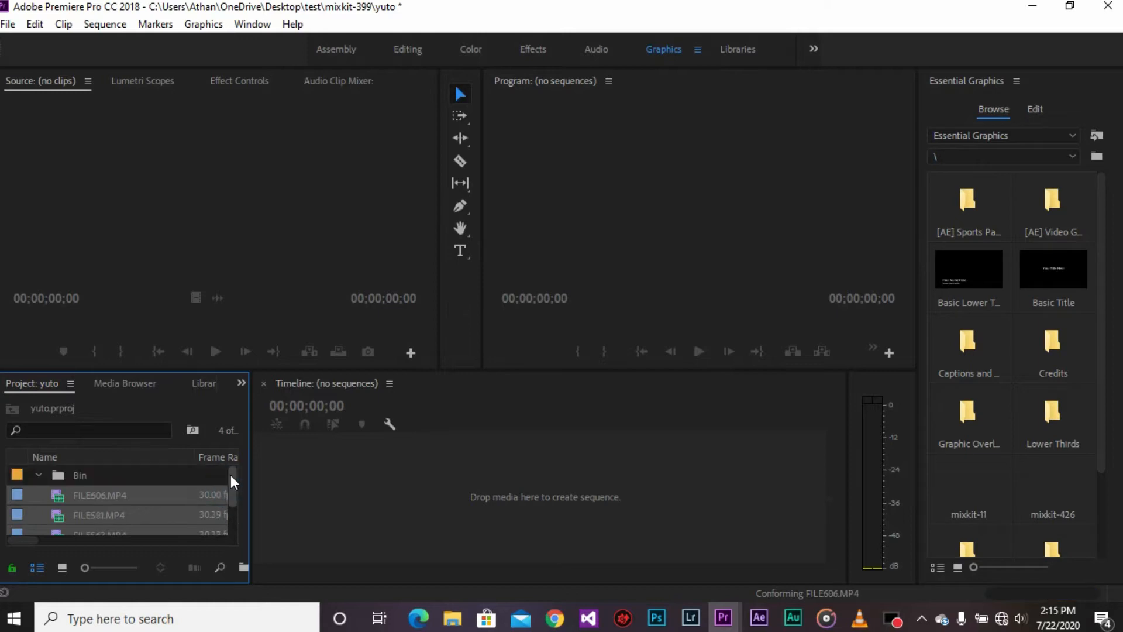
{"action": "mouse_move", "coordinate": [230, 475]}
{"action": "left_mouse_down"}
{"action": "mouse_move", "coordinate": [226, 511]}
{"action": "mouse_move", "coordinate": [227, 494]}
{"action": "left_mouse_up"}
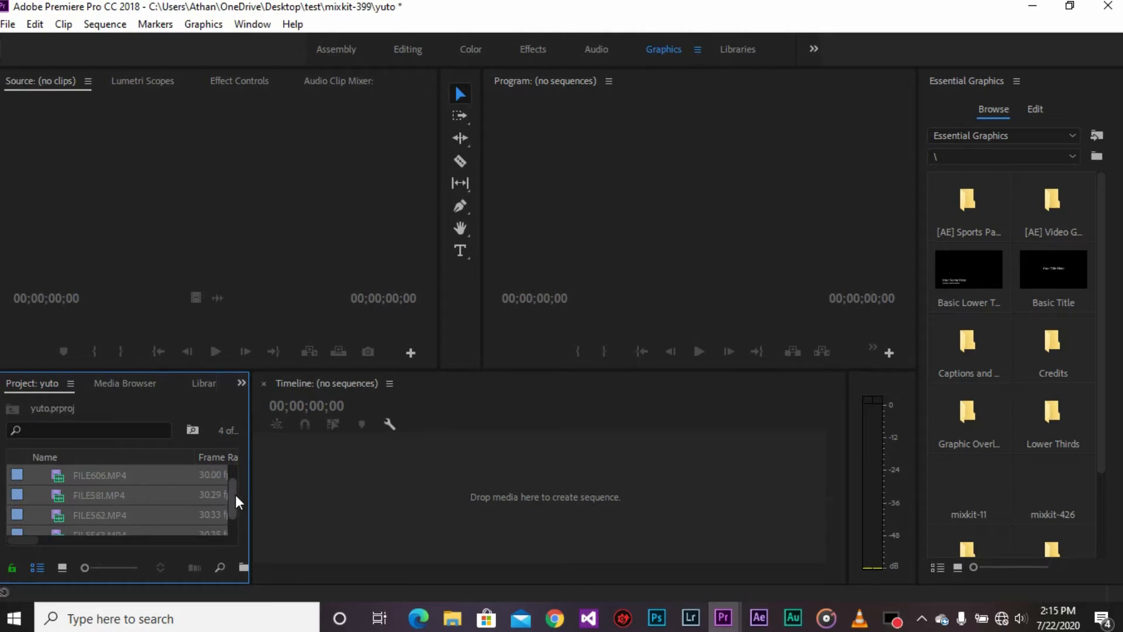
{"action": "left_click_drag", "start_coordinate": [236, 494], "coordinate": [233, 488]}
{"action": "left_click_drag", "start_coordinate": [134, 499], "coordinate": [363, 513]}
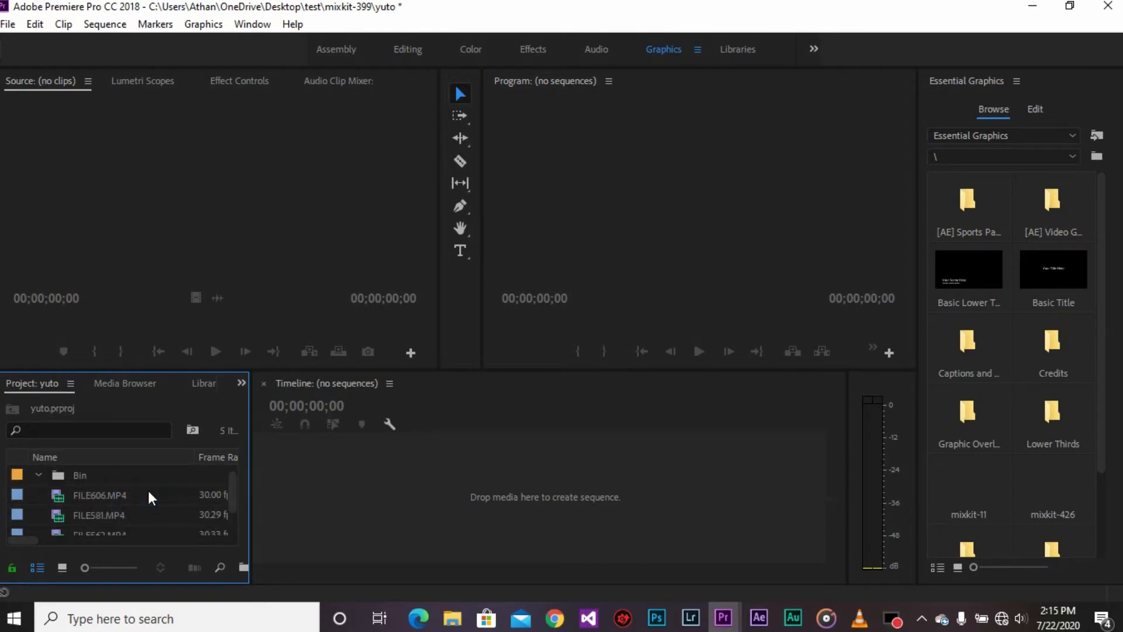
Create a sequence in the timeline from the four imported MP4 clips, leaving the bin out of the selection
{"action": "left_click", "coordinate": [115, 493]}
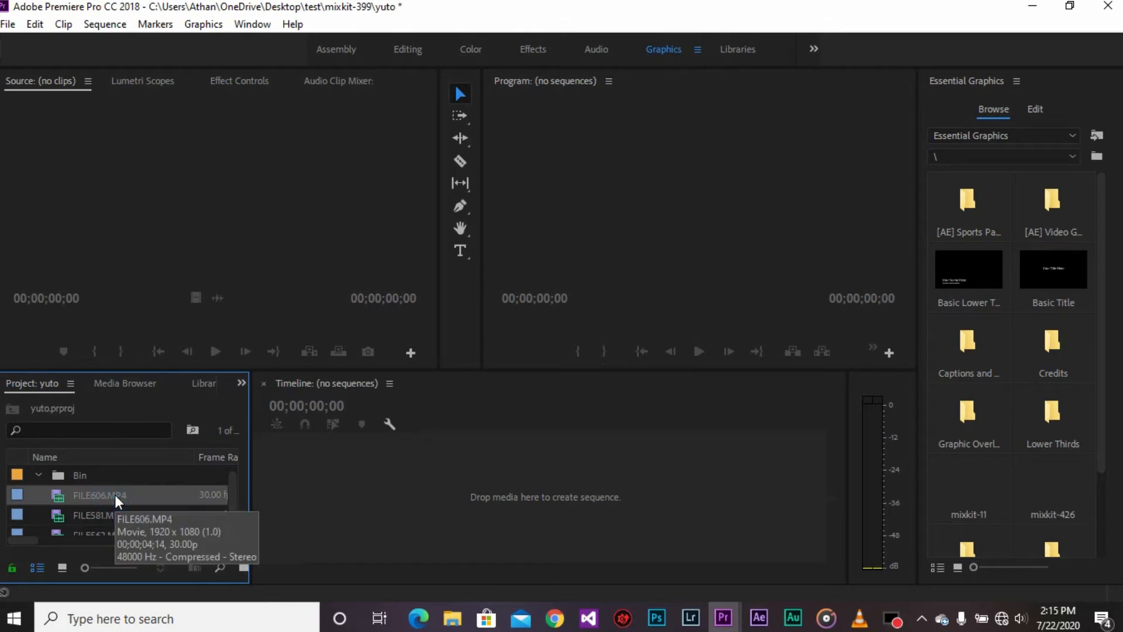
{"action": "key", "text": "ctrl+a"}
{"action": "left_click_drag", "start_coordinate": [101, 466], "coordinate": [112, 489]}
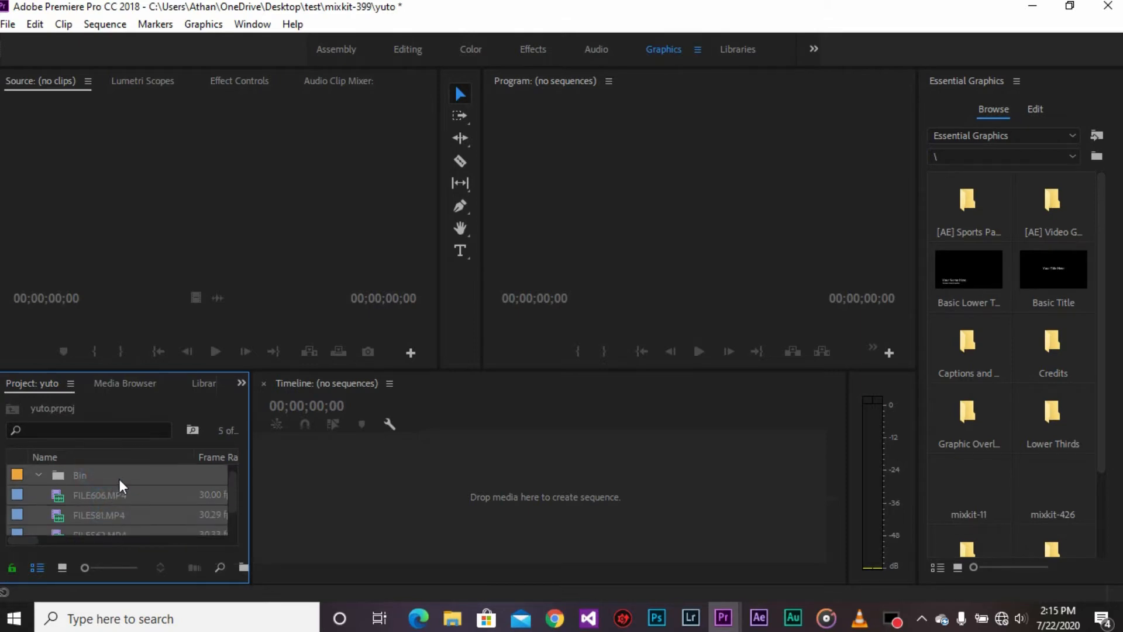
{"action": "left_click", "coordinate": [79, 475]}
{"action": "key", "text": "ctrl+a"}
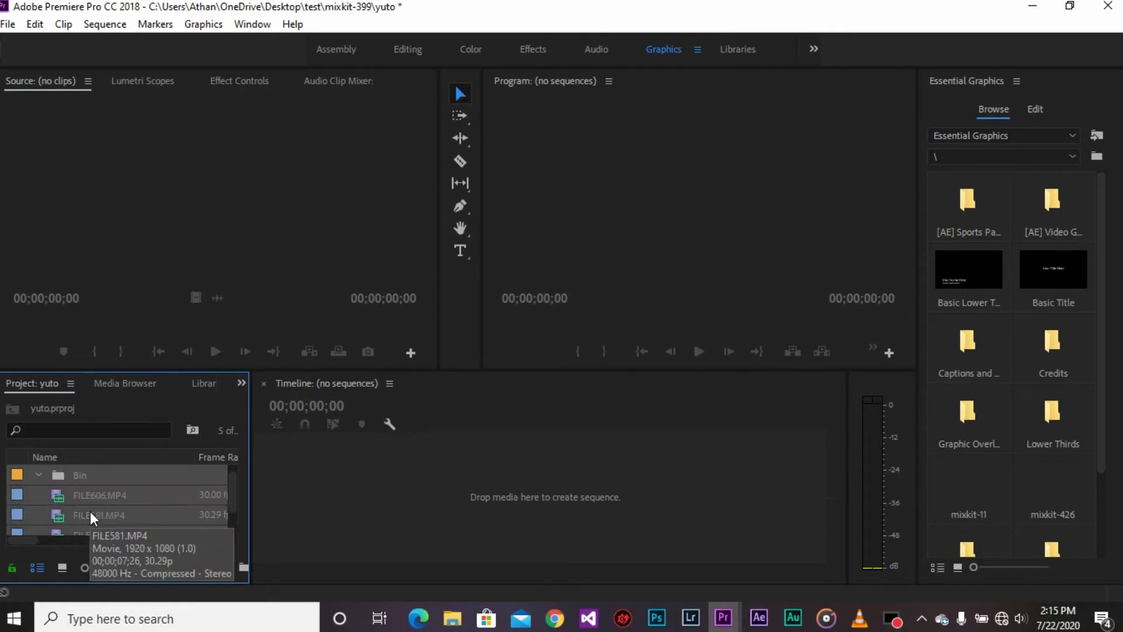
{"action": "left_click_drag", "start_coordinate": [100, 475], "coordinate": [13, 490]}
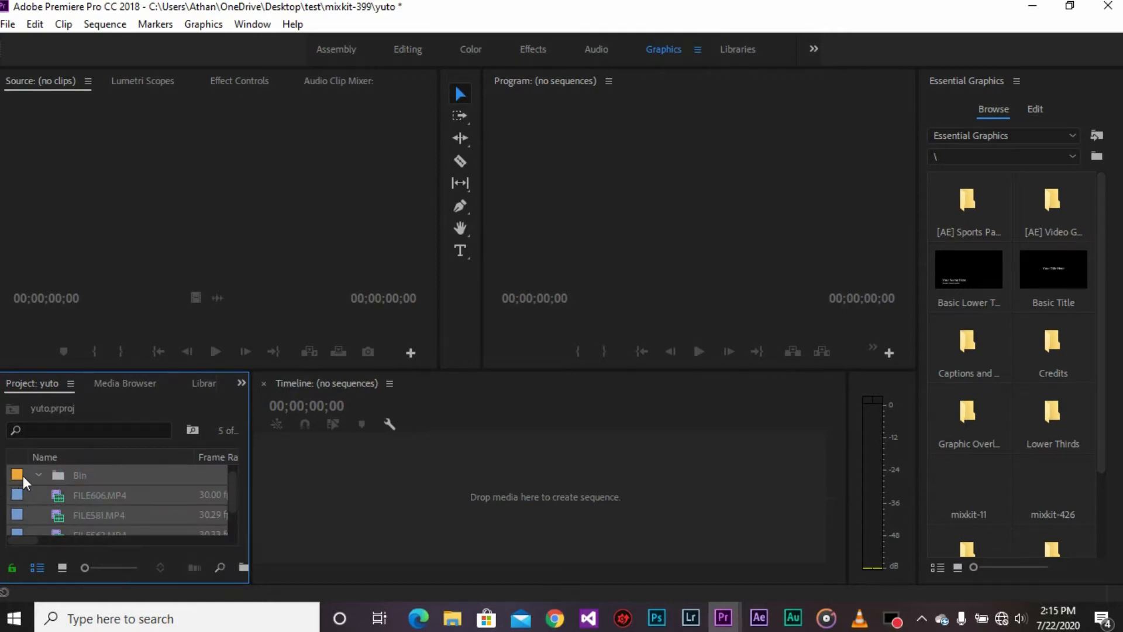
{"action": "left_click", "coordinate": [22, 476], "text": "ctrl"}
{"action": "left_click_drag", "start_coordinate": [138, 496], "coordinate": [345, 517]}
{"action": "left_click_drag", "start_coordinate": [151, 493], "coordinate": [193, 495]}
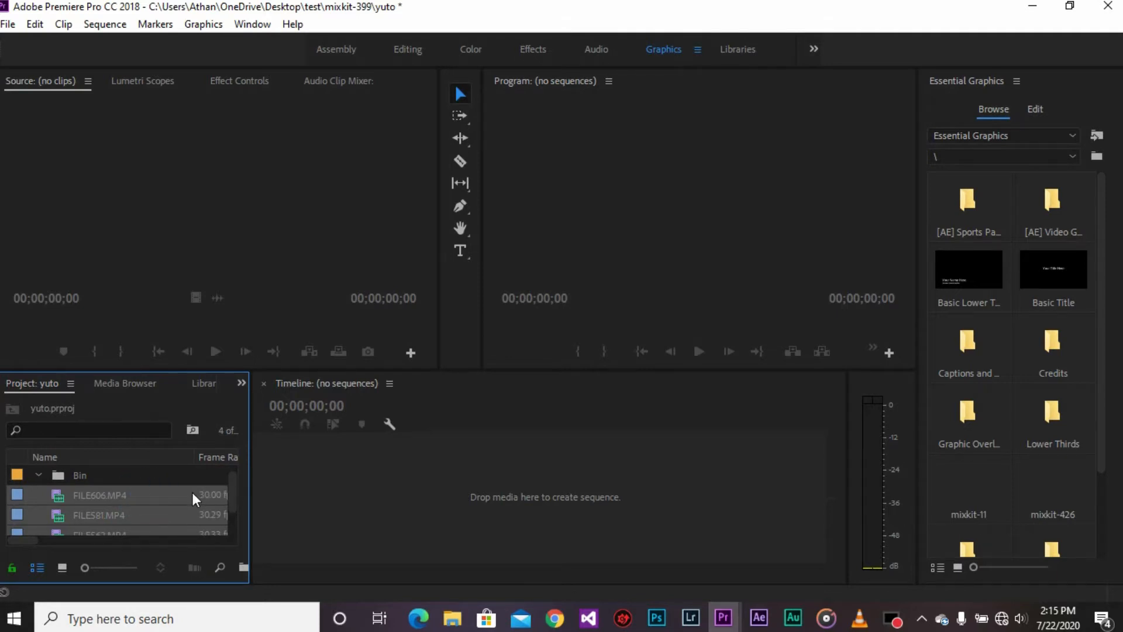
{"action": "left_click_drag", "start_coordinate": [38, 496], "coordinate": [183, 495]}
{"action": "left_click_drag", "start_coordinate": [20, 493], "coordinate": [403, 499]}
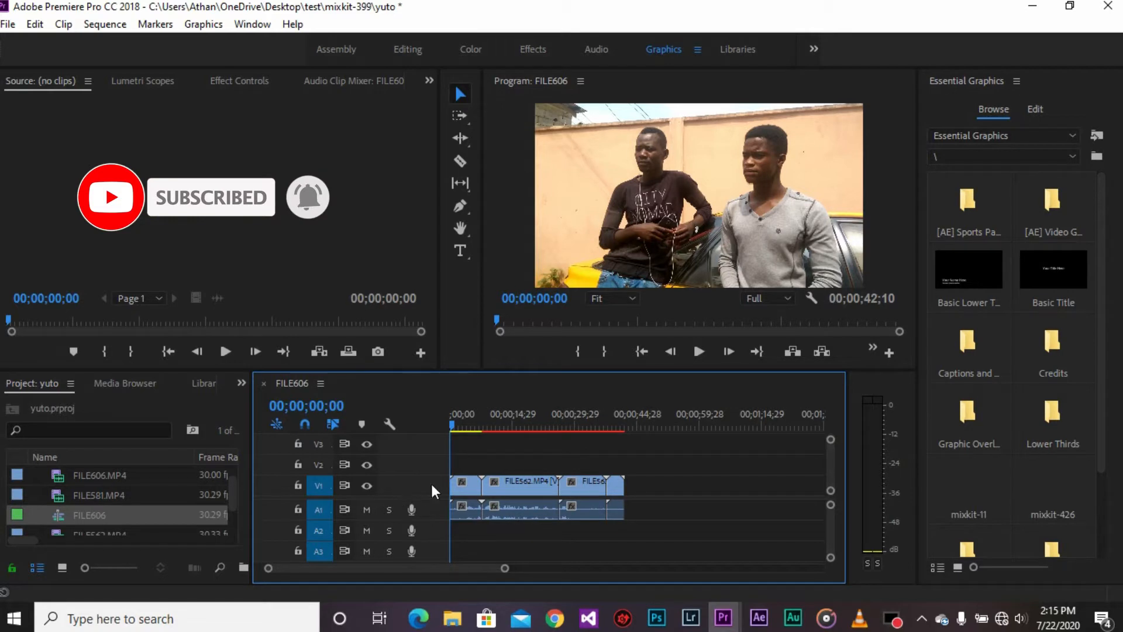
Mute audio track A1 and scrub the playhead to 00;00;02;18 in the first clip
{"action": "left_click_drag", "start_coordinate": [454, 426], "coordinate": [466, 448]}
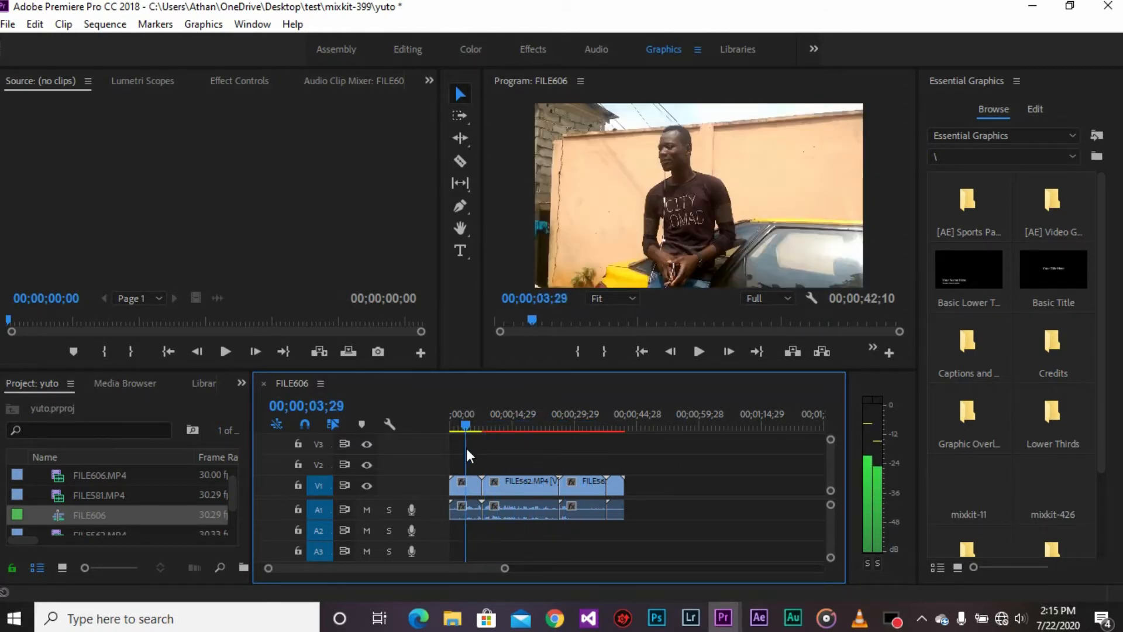
{"action": "left_click", "coordinate": [366, 509]}
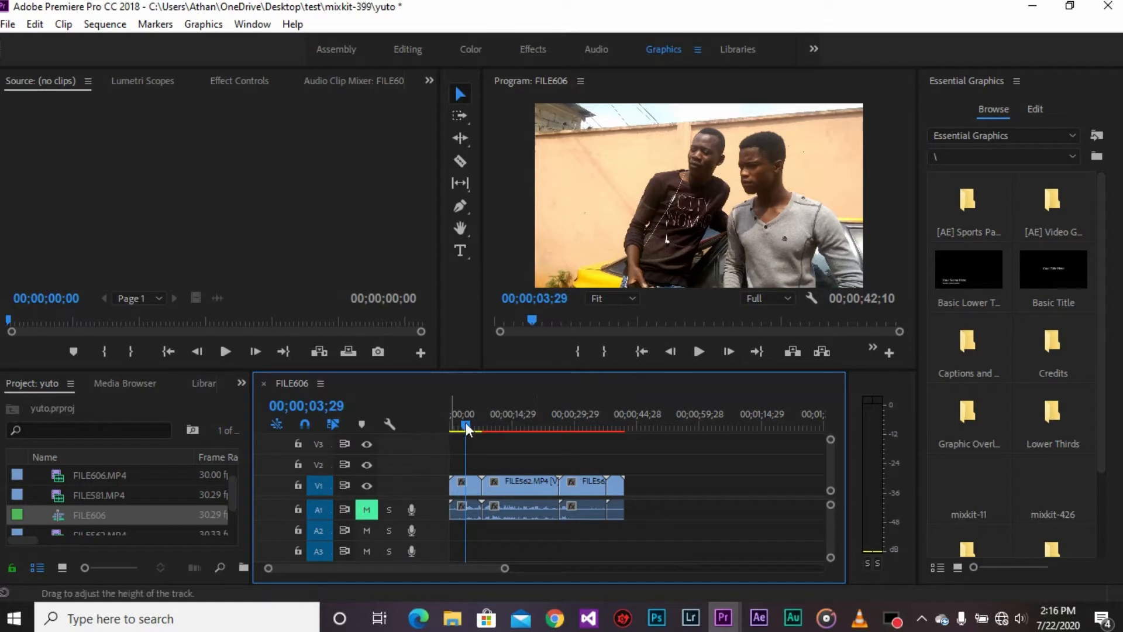
{"action": "mouse_move", "coordinate": [468, 430]}
{"action": "left_mouse_down"}
{"action": "mouse_move", "coordinate": [493, 419]}
{"action": "mouse_move", "coordinate": [461, 429]}
{"action": "left_mouse_up"}
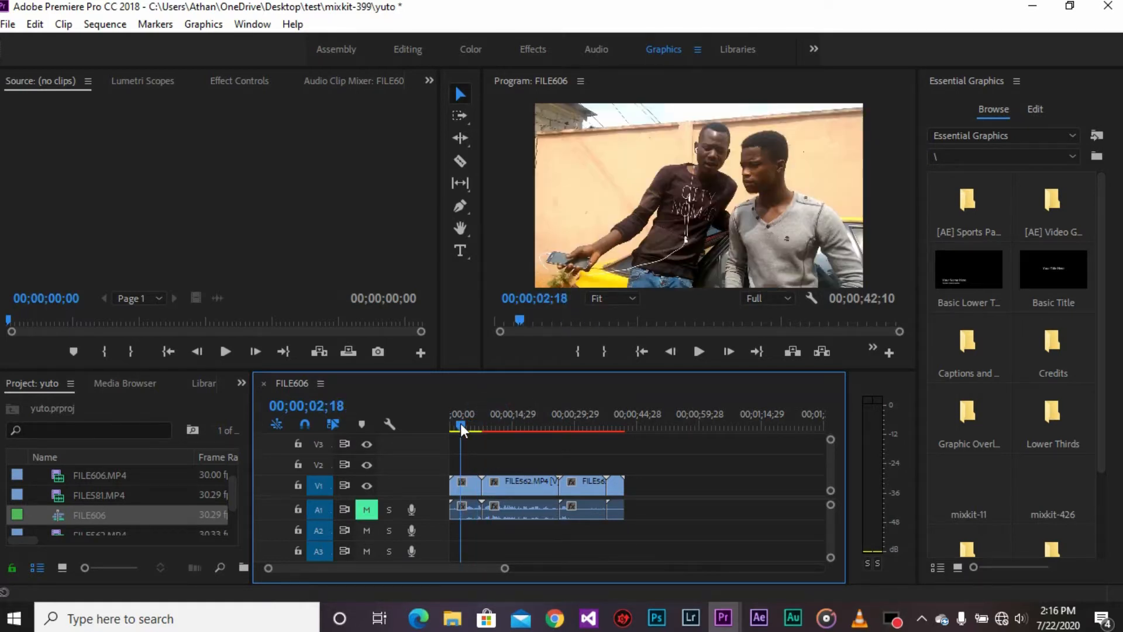
Select each of the four clips on track V1 in turn to examine how the sequence is divided
{"action": "left_click", "coordinate": [474, 489]}
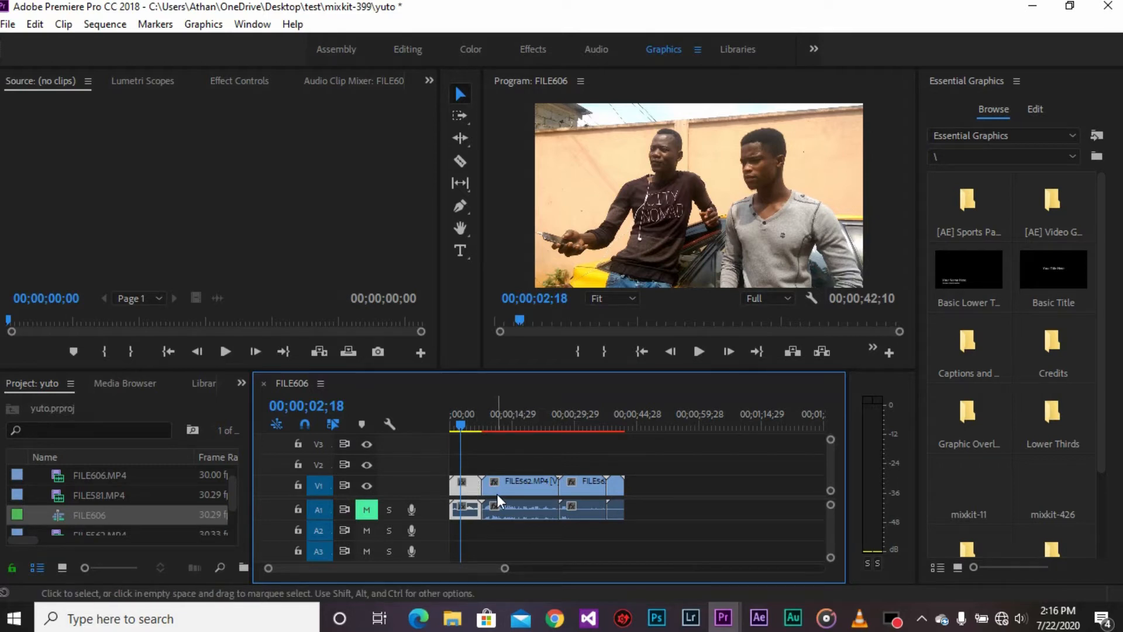
{"action": "left_click", "coordinate": [511, 485]}
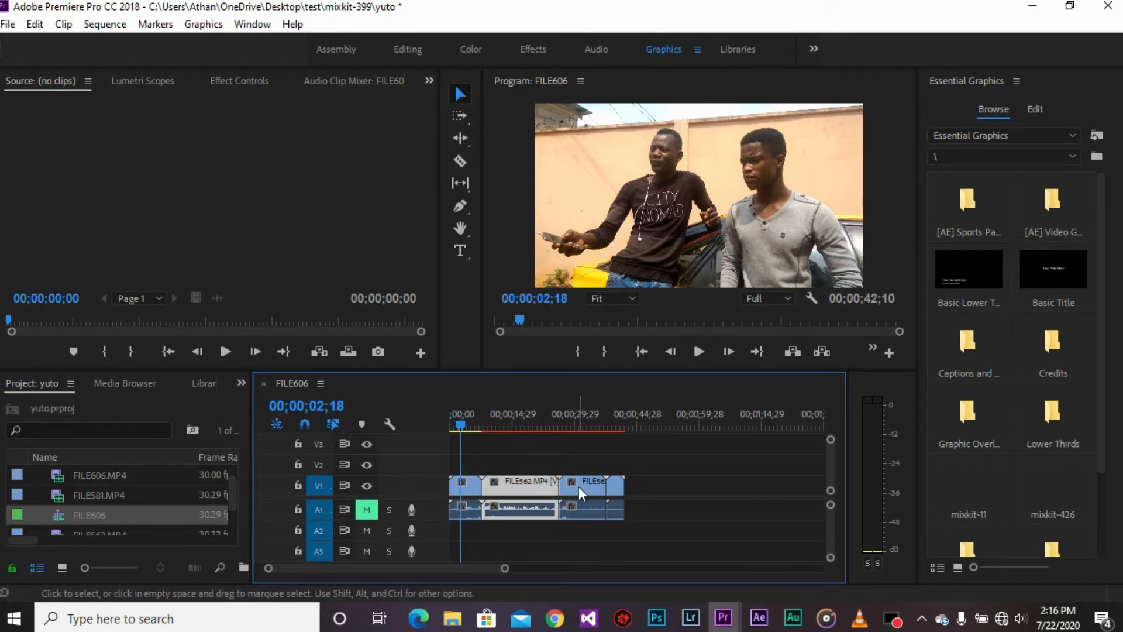
{"action": "left_click", "coordinate": [578, 486]}
{"action": "left_click", "coordinate": [617, 488]}
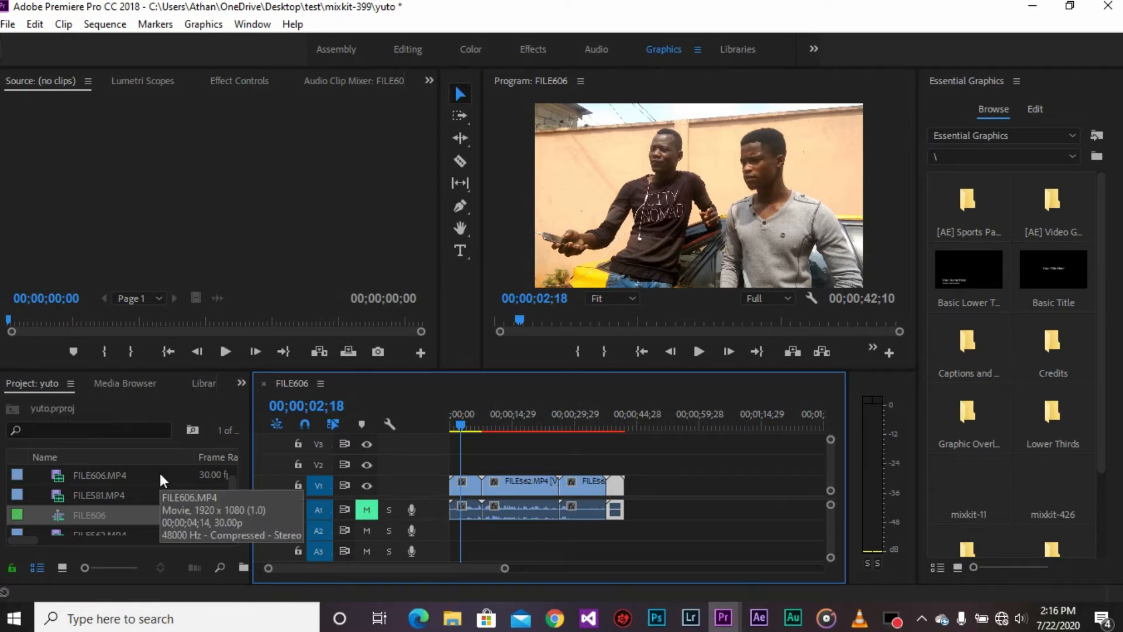
Show the Effects library and expand Video Transitions down to the 3D Motion group
{"action": "left_click", "coordinate": [242, 384]}
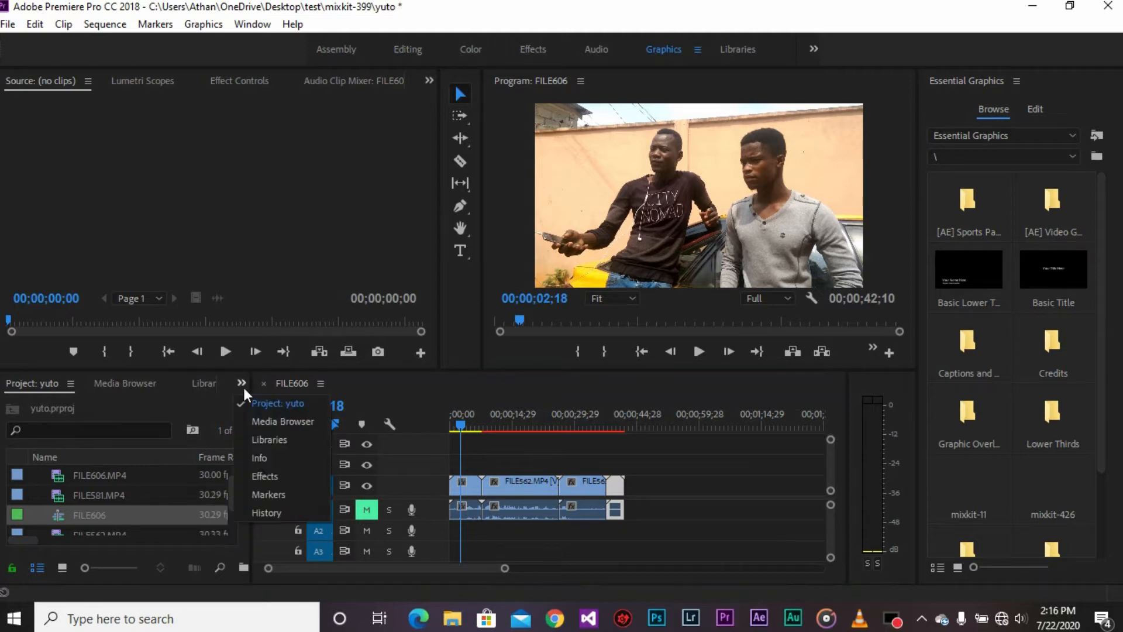
{"action": "left_click", "coordinate": [263, 477]}
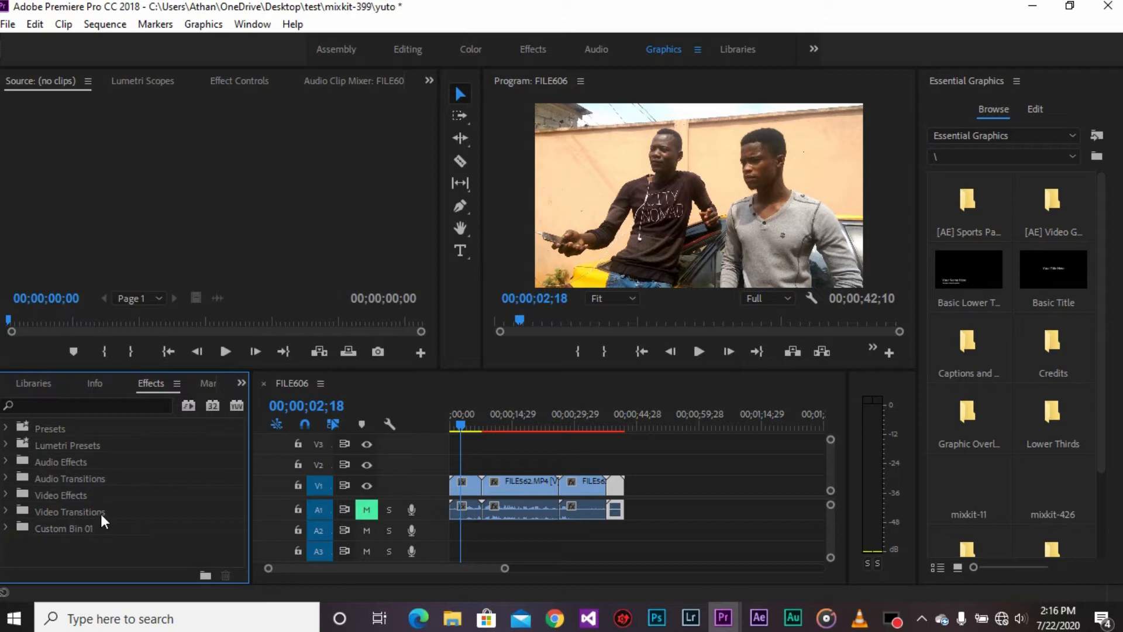
{"action": "left_click", "coordinate": [6, 513]}
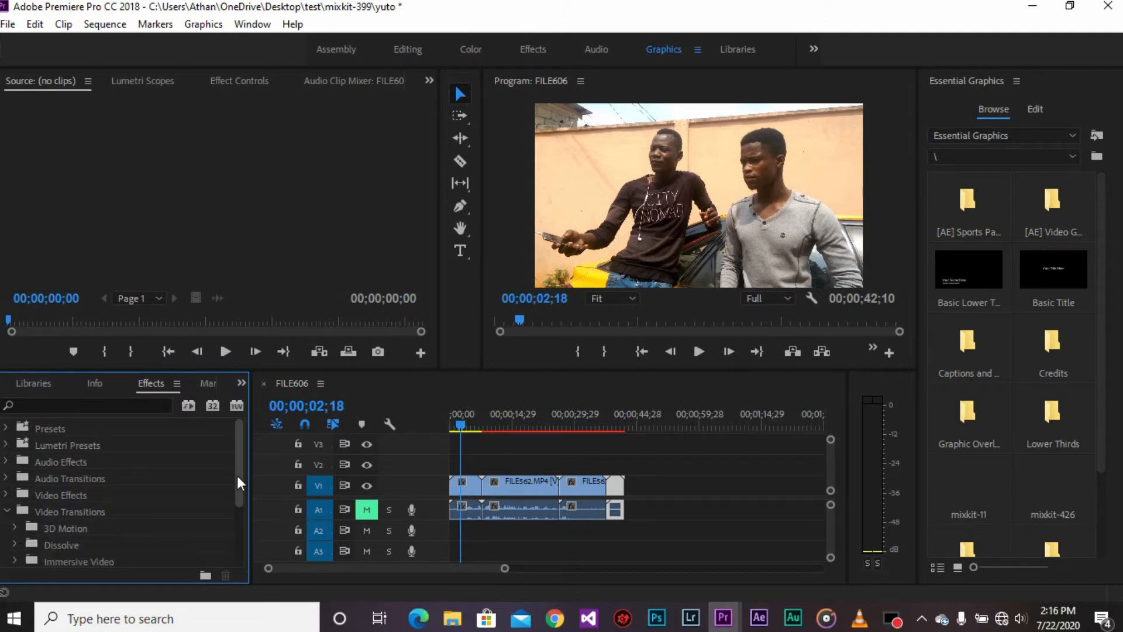
{"action": "left_click_drag", "start_coordinate": [237, 476], "coordinate": [239, 525]}
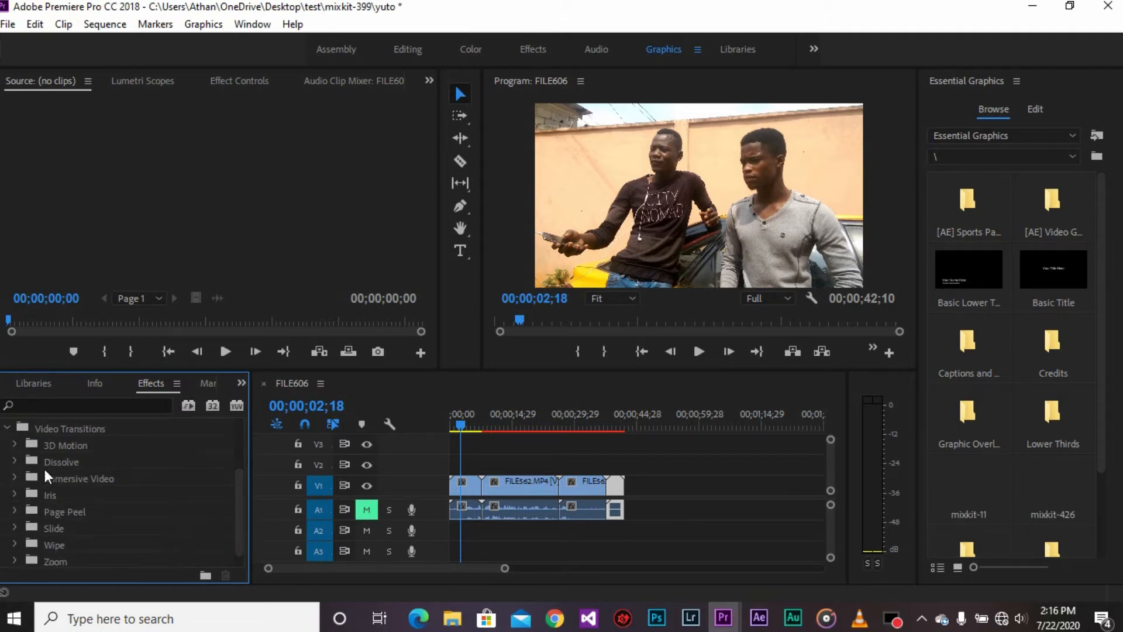
{"action": "left_click", "coordinate": [14, 446]}
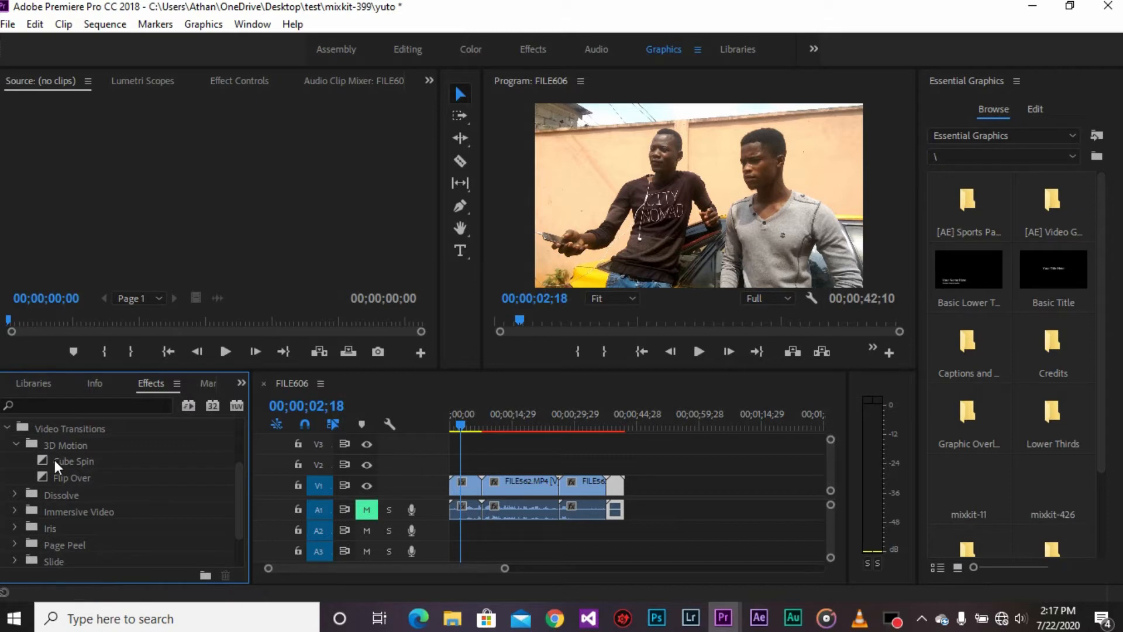
Apply the Cube Spin transition at the cut between the first and second clips on track V1, accepting repeated frames
{"action": "left_click_drag", "start_coordinate": [54, 460], "coordinate": [370, 468]}
{"action": "left_click_drag", "start_coordinate": [390, 477], "coordinate": [185, 464]}
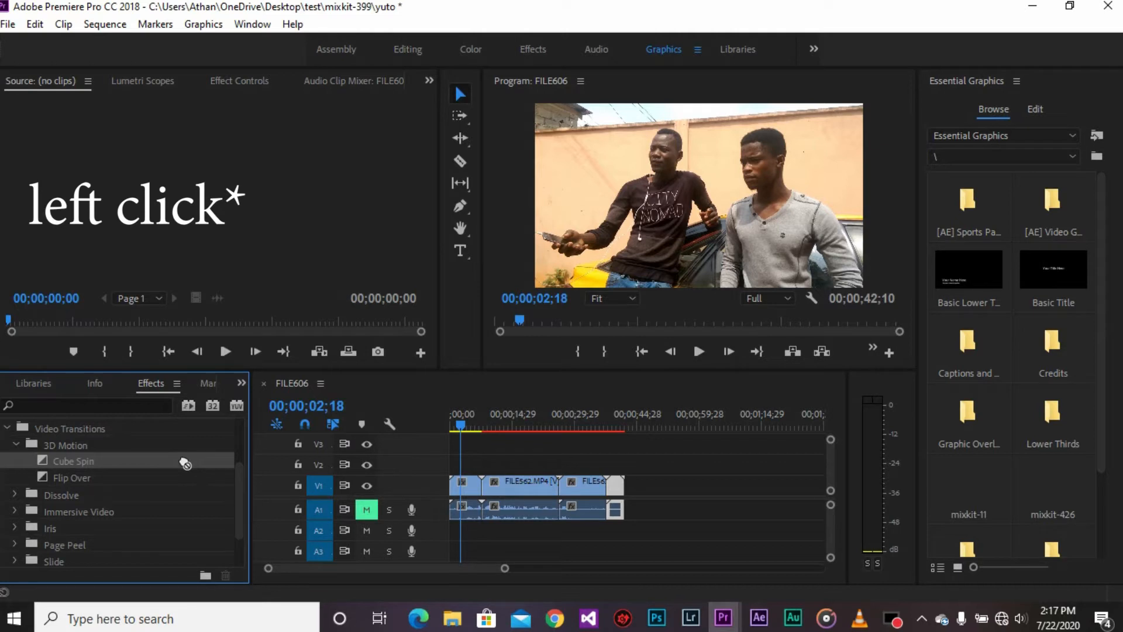
{"action": "left_click_drag", "start_coordinate": [185, 463], "coordinate": [191, 466]}
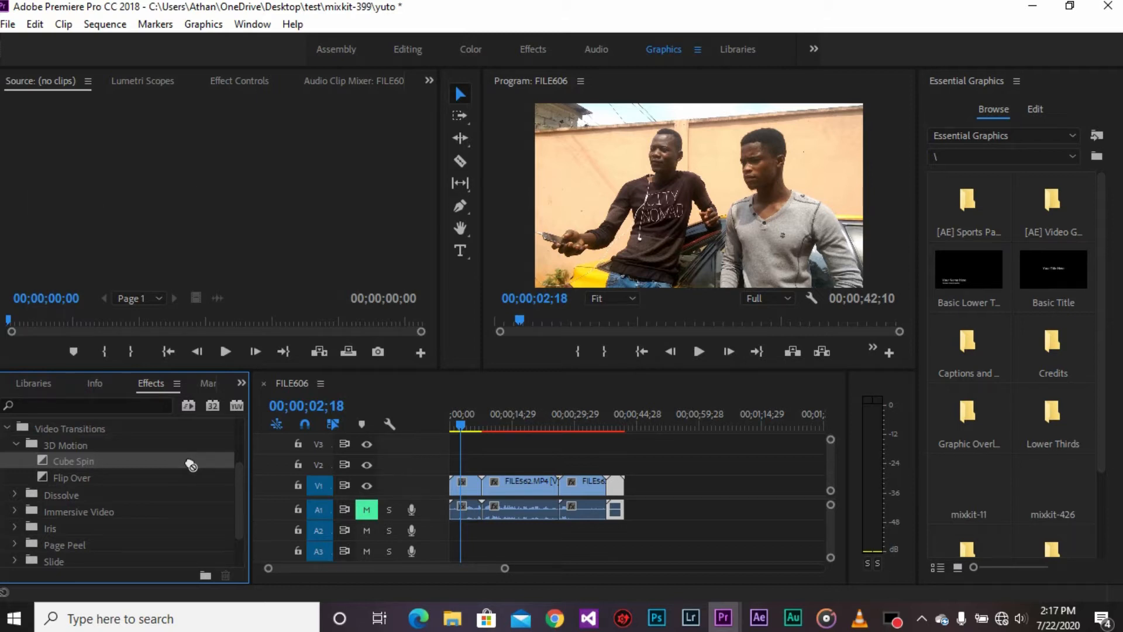
{"action": "left_click_drag", "start_coordinate": [191, 465], "coordinate": [490, 501]}
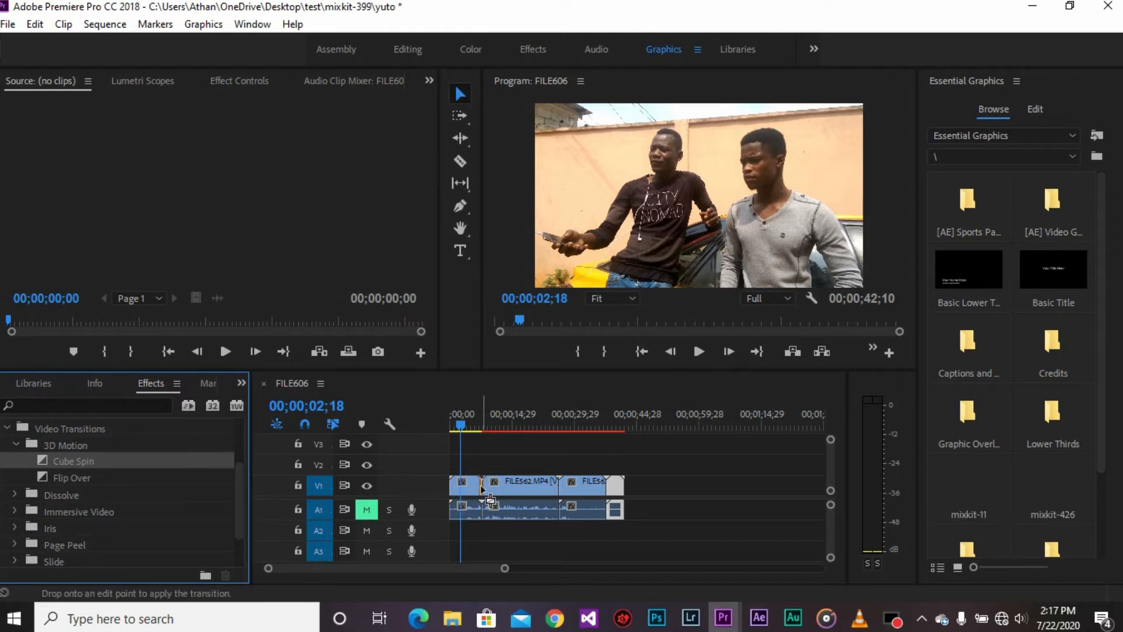
{"action": "left_click_drag", "start_coordinate": [490, 500], "coordinate": [491, 500]}
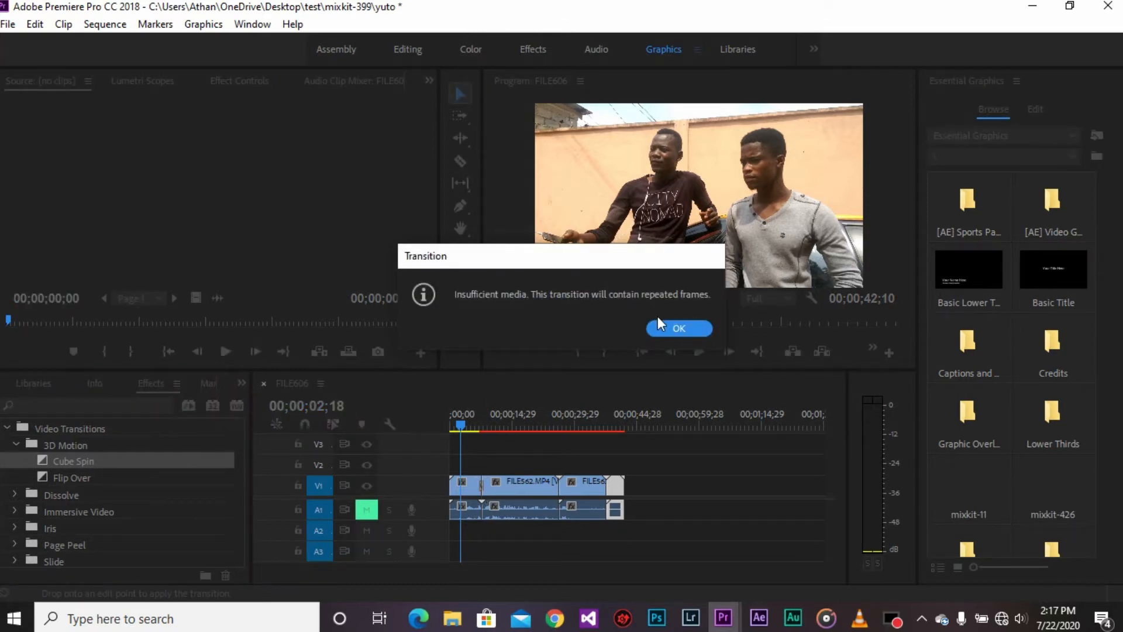
{"action": "left_click", "coordinate": [670, 330]}
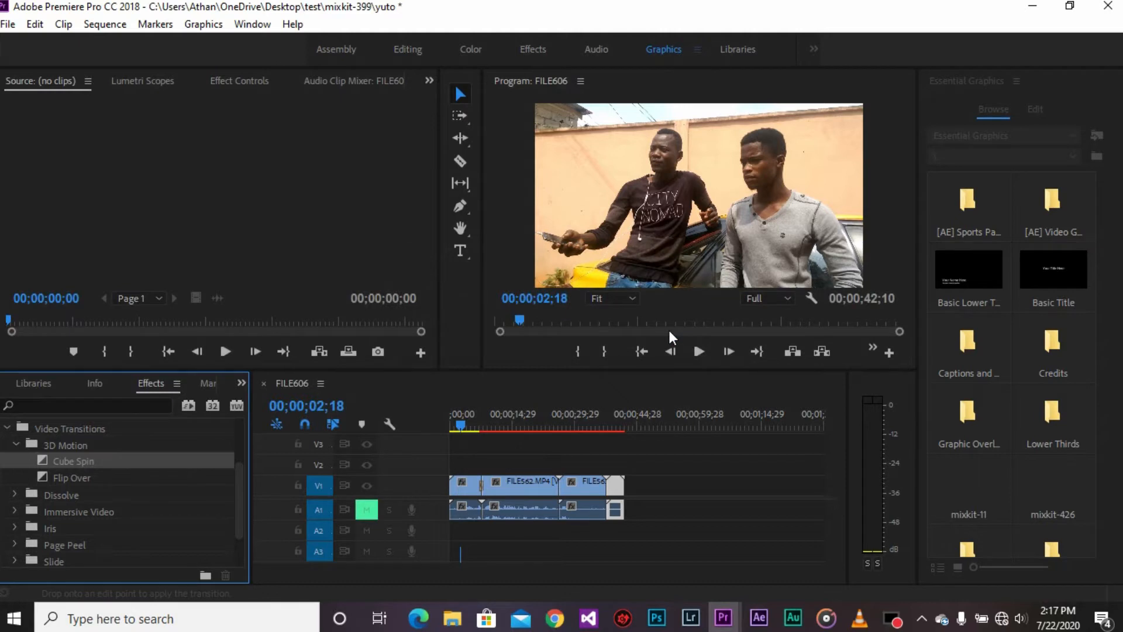
Play the sequence from 00;00;06;00 through the first cut to preview the Cube Spin transition, and move the playhead to 00;00;09;12
{"action": "mouse_move", "coordinate": [461, 426]}
{"action": "left_mouse_down"}
{"action": "mouse_move", "coordinate": [490, 427]}
{"action": "mouse_move", "coordinate": [475, 430]}
{"action": "left_mouse_up"}
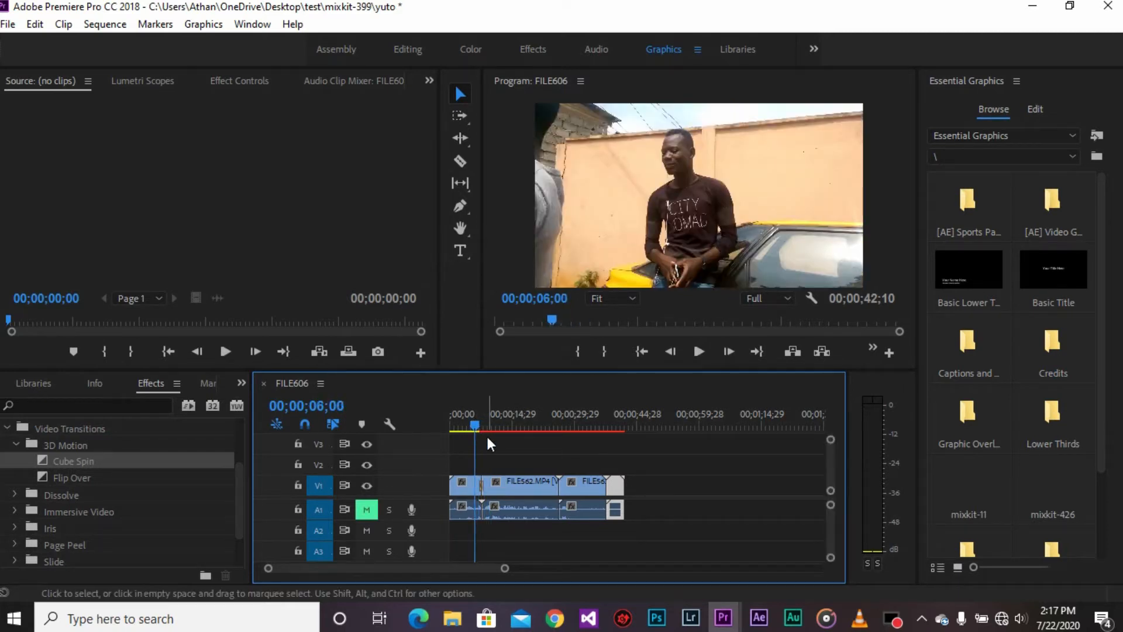
{"action": "left_click", "coordinate": [702, 353]}
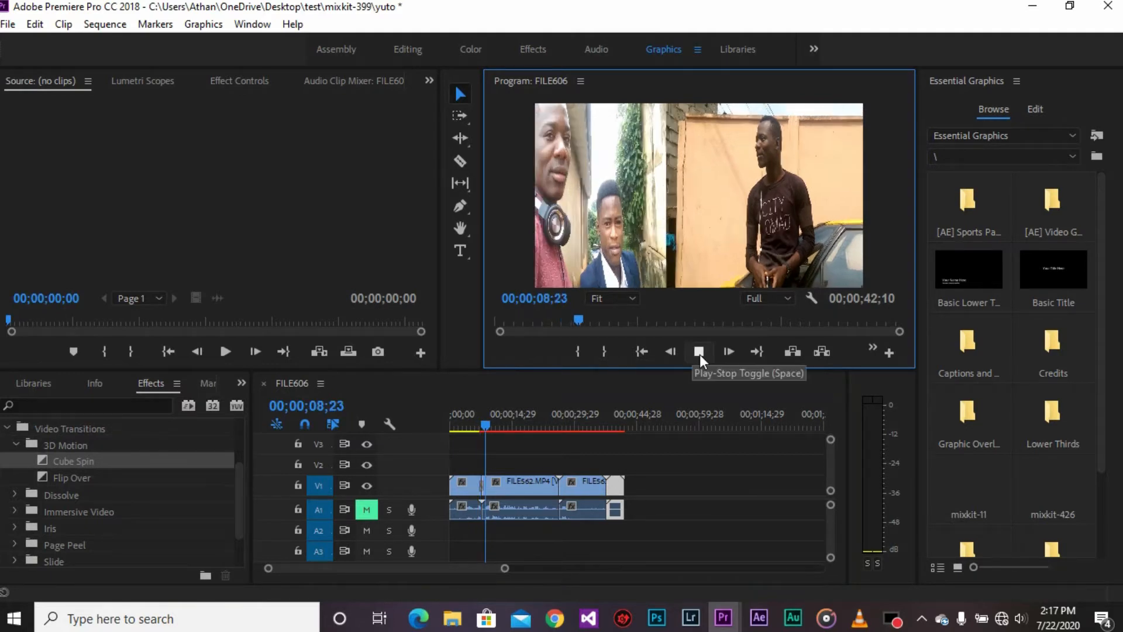
{"action": "left_click", "coordinate": [700, 352]}
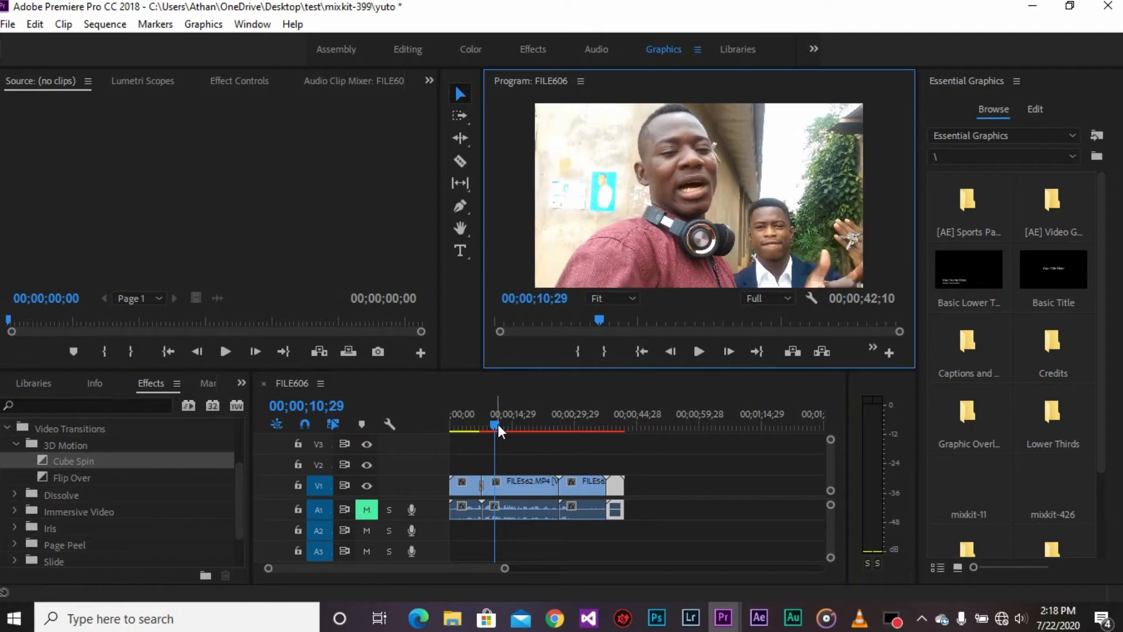
{"action": "left_click_drag", "start_coordinate": [497, 424], "coordinate": [493, 449]}
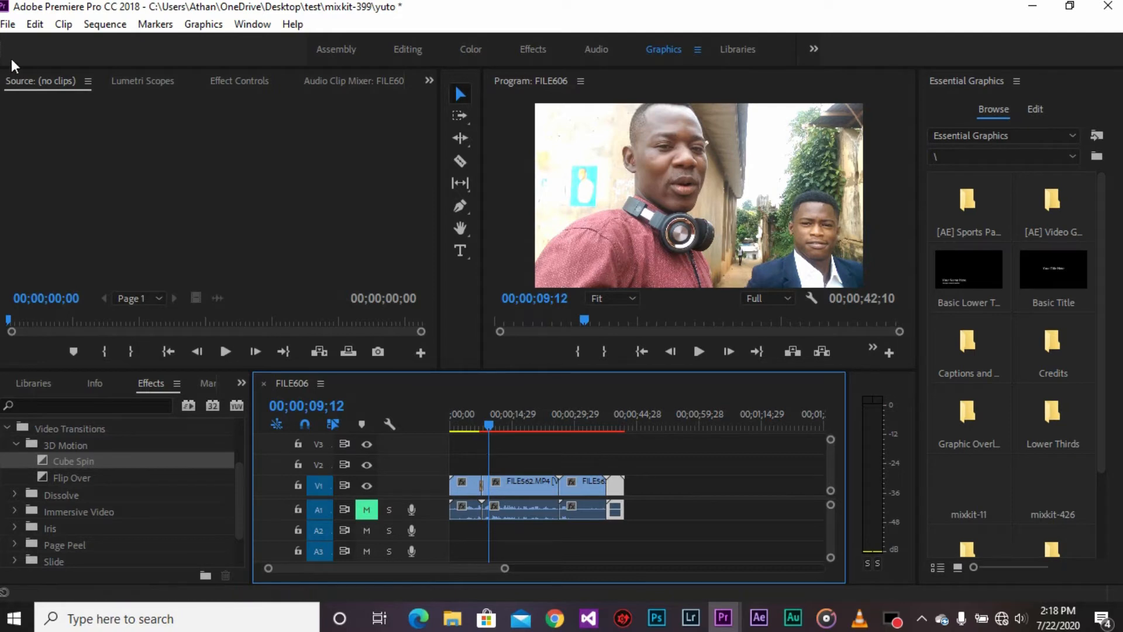
Undo the Cube Spin transition between the first two clips
{"action": "left_click", "coordinate": [26, 26]}
{"action": "left_click", "coordinate": [47, 46]}
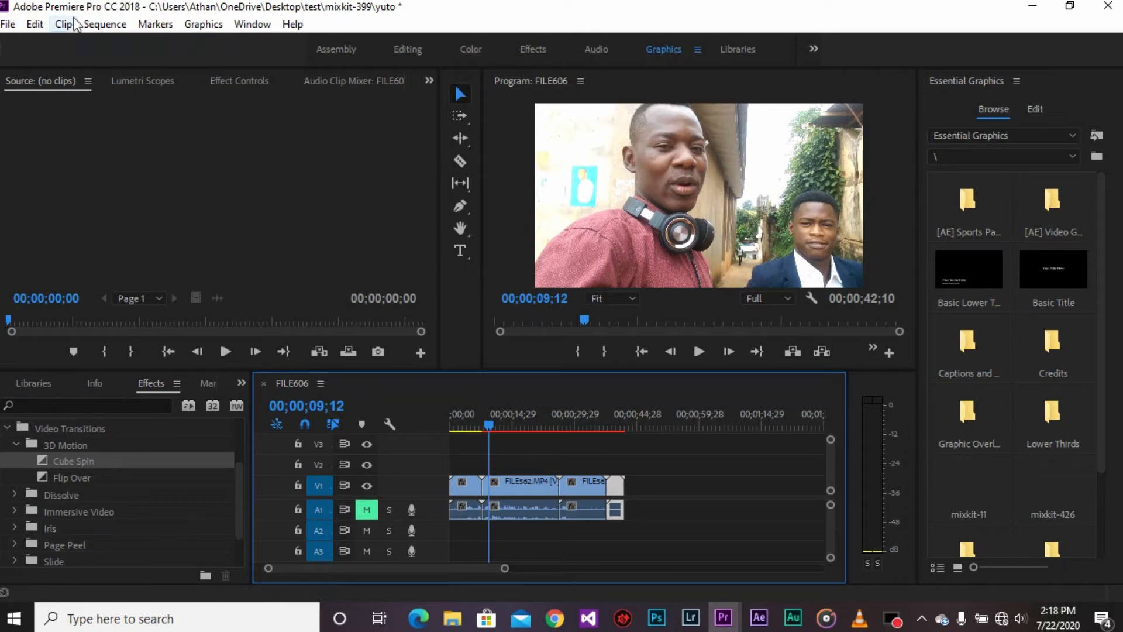
{"action": "left_click", "coordinate": [29, 24]}
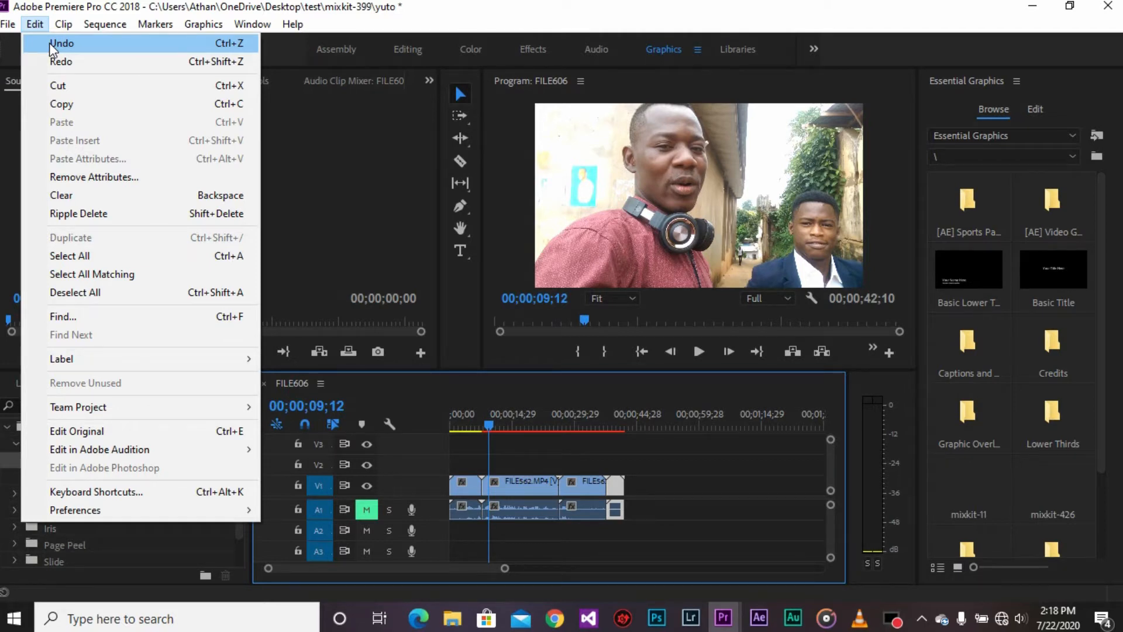
{"action": "left_click", "coordinate": [76, 103]}
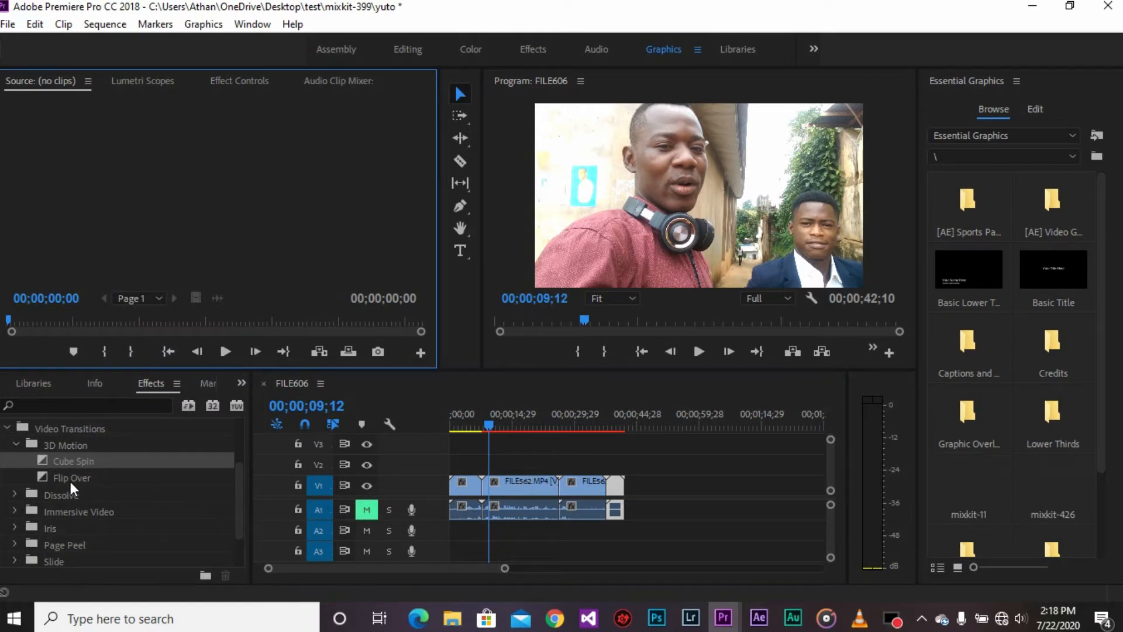
Apply the Flip Over transition at the cut between the first and second clips on V1, accepting repeated frames
{"action": "left_click", "coordinate": [75, 478]}
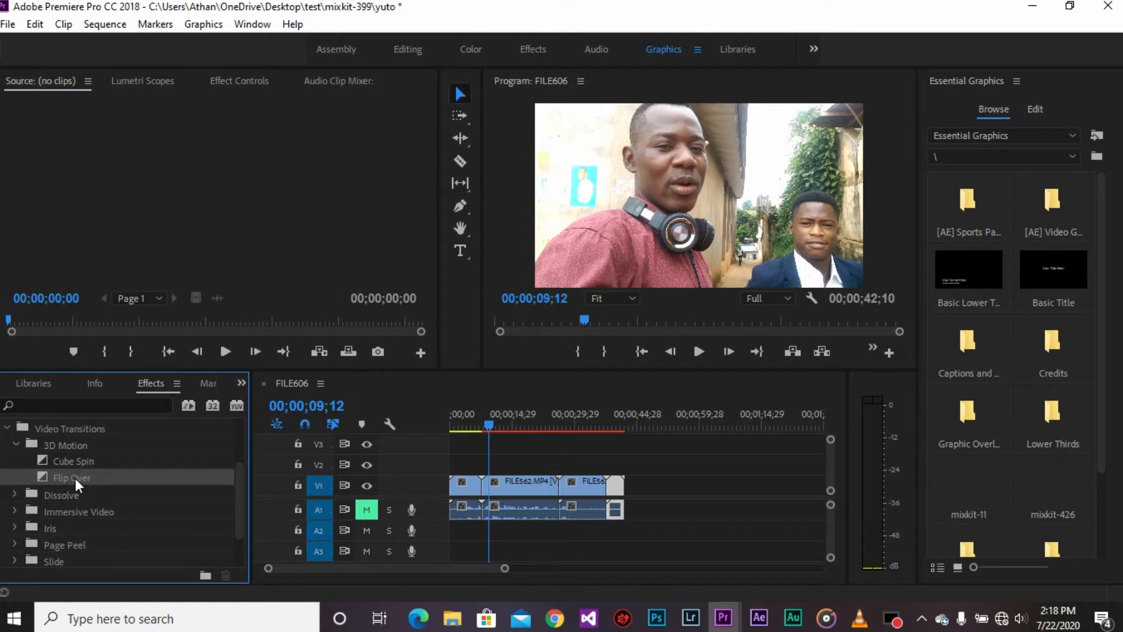
{"action": "left_click_drag", "start_coordinate": [75, 478], "coordinate": [495, 483]}
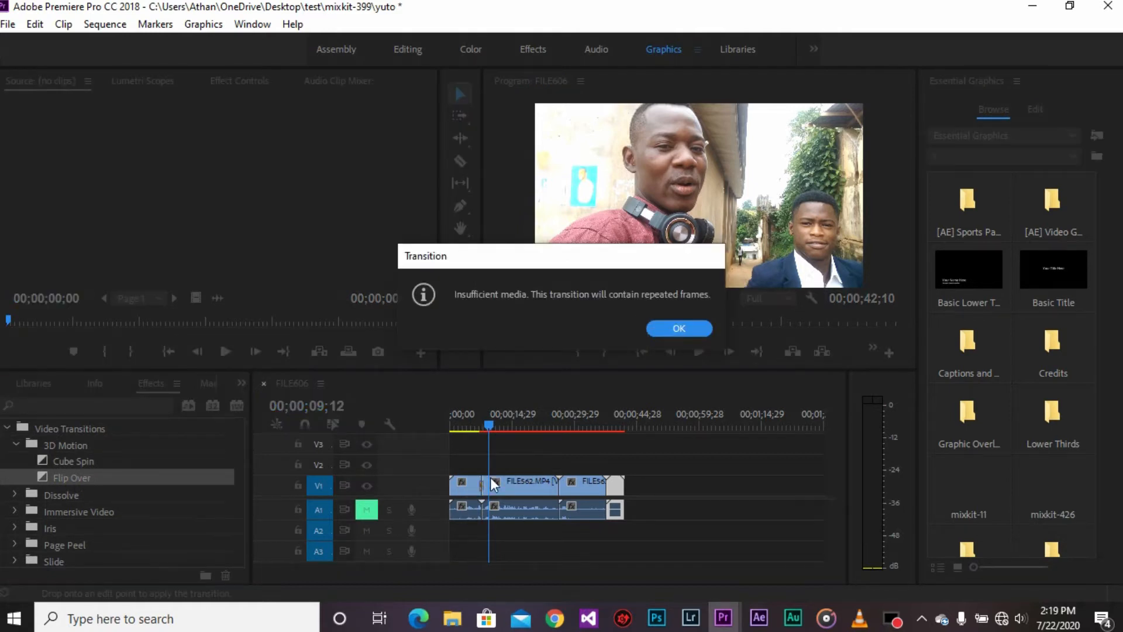
{"action": "key", "text": "Return"}
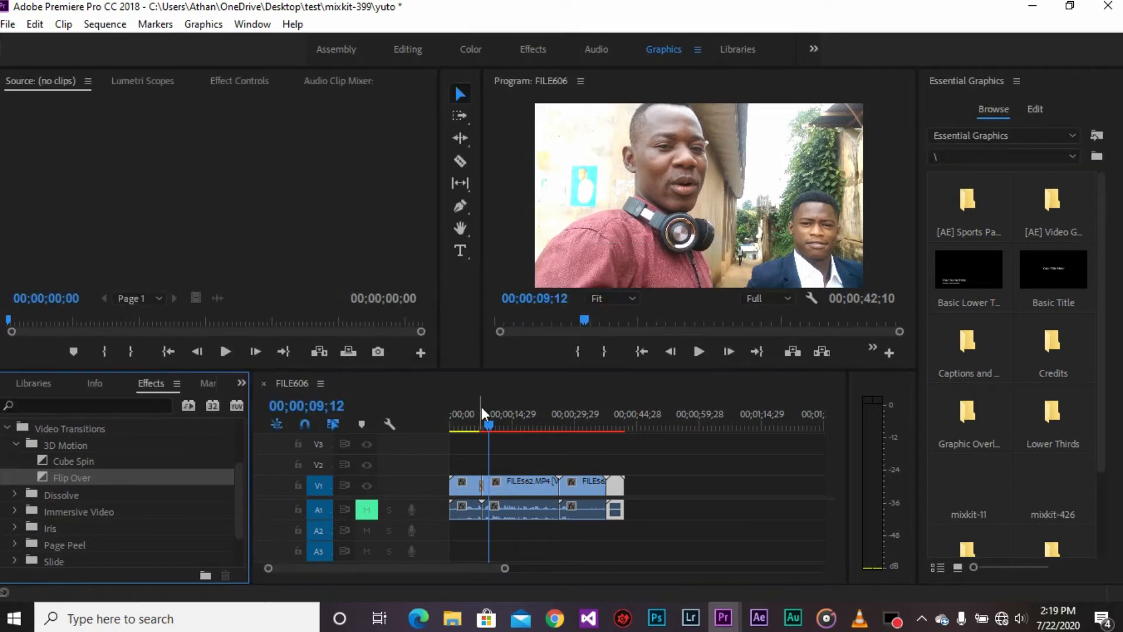
Scrub back across the first cut to 00;00;06;23 to preview the Flip Over transition
{"action": "left_click", "coordinate": [490, 422]}
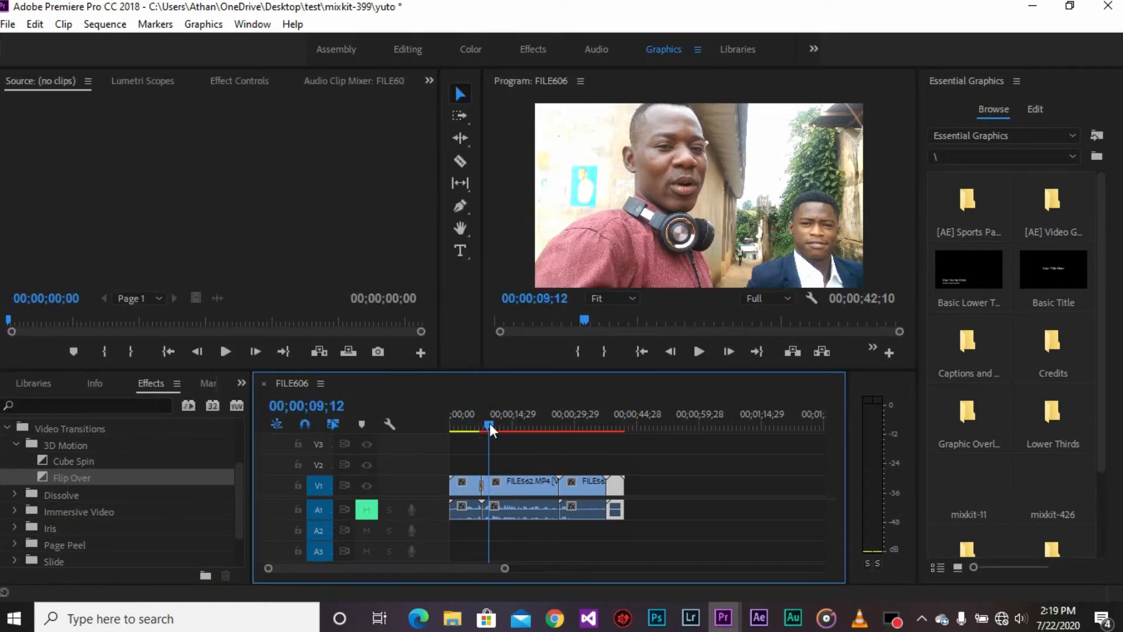
{"action": "mouse_move", "coordinate": [490, 423]}
{"action": "left_mouse_down"}
{"action": "mouse_move", "coordinate": [478, 426]}
{"action": "mouse_move", "coordinate": [487, 437]}
{"action": "left_mouse_up"}
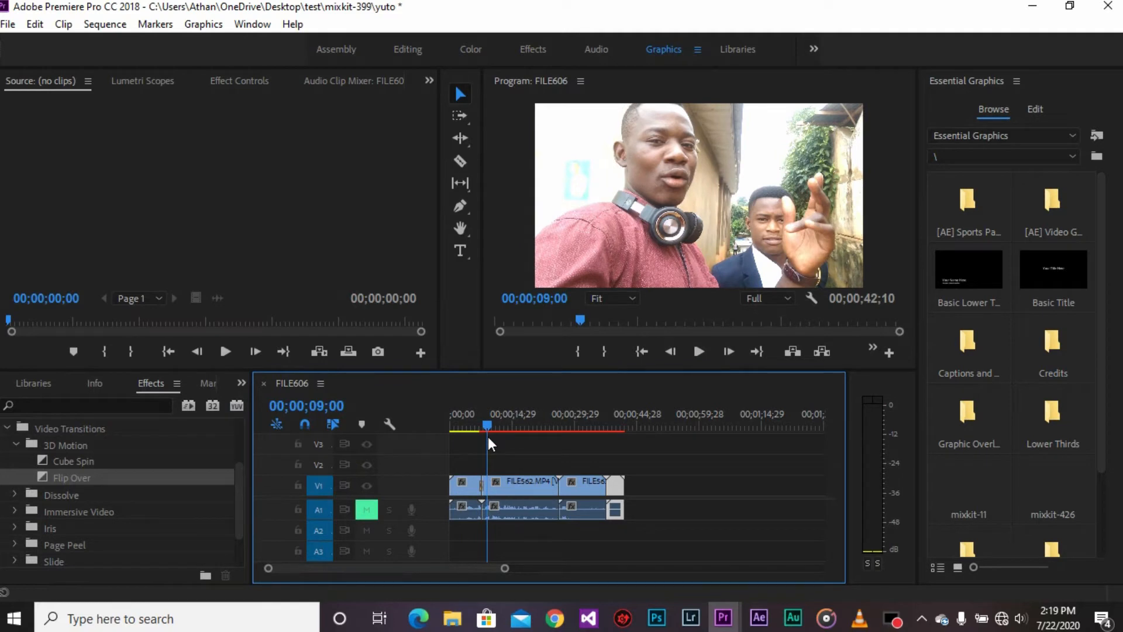
{"action": "left_click_drag", "start_coordinate": [487, 436], "coordinate": [487, 448]}
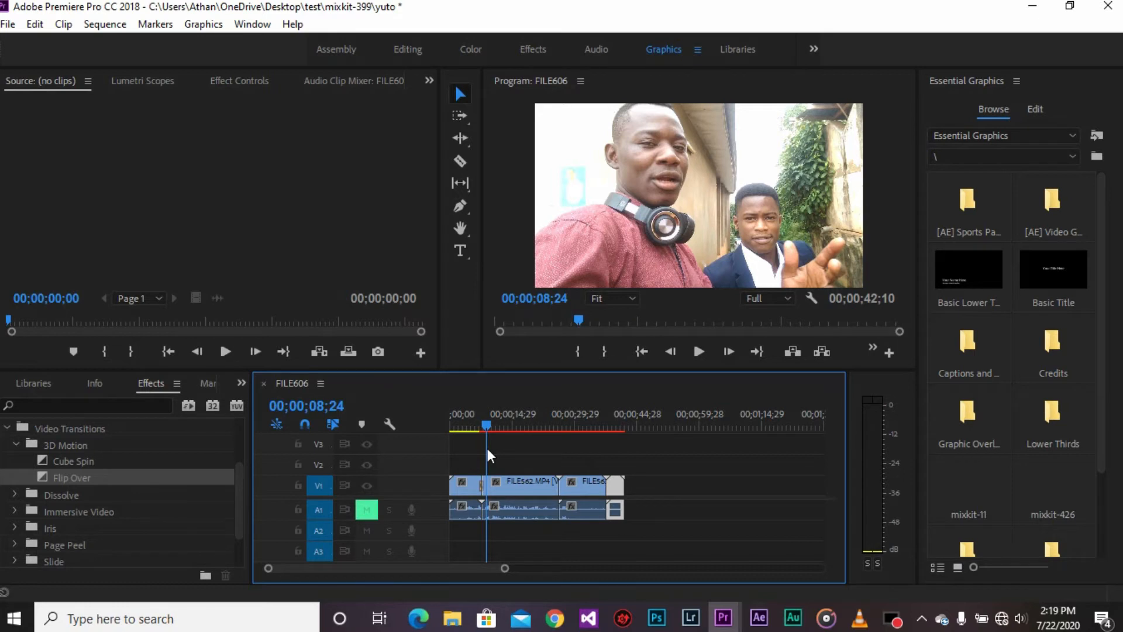
{"action": "left_click_drag", "start_coordinate": [486, 448], "coordinate": [478, 455]}
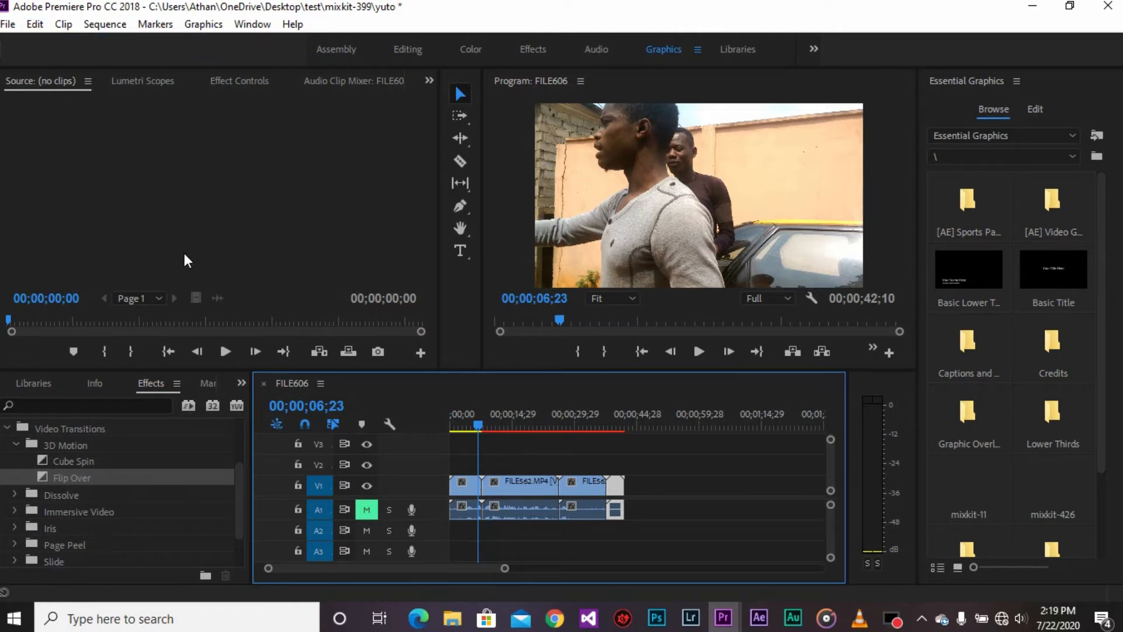
Expand the Dissolve group, apply Additive Dissolve at the cut between the first two clips and scrub over it to preview the effect
{"action": "left_click_drag", "start_coordinate": [239, 490], "coordinate": [247, 519]}
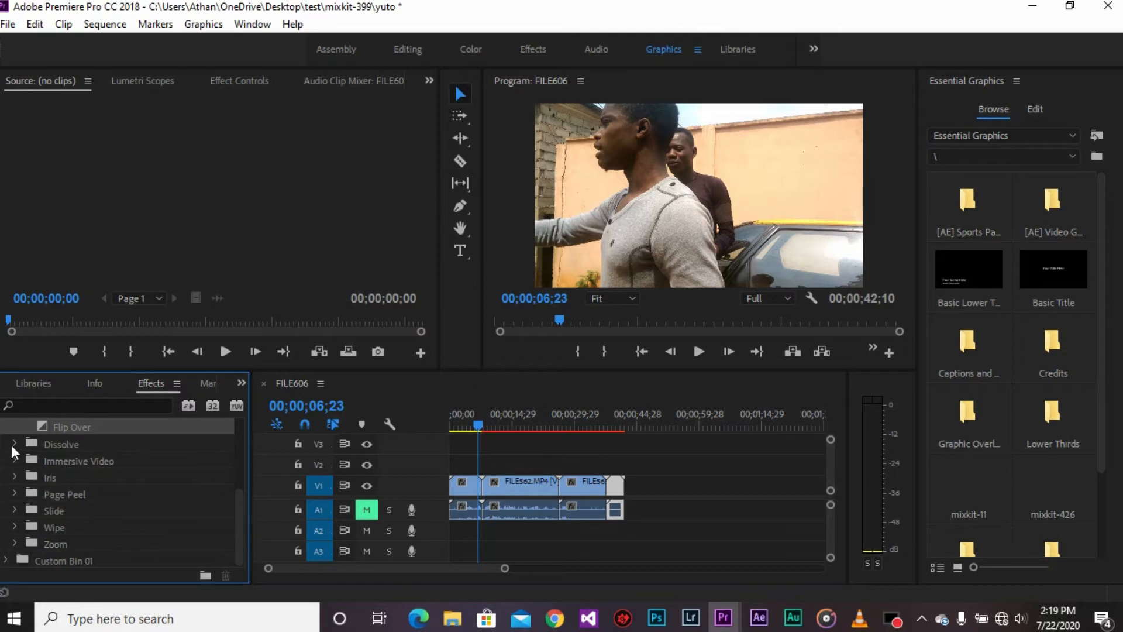
{"action": "left_click", "coordinate": [13, 444]}
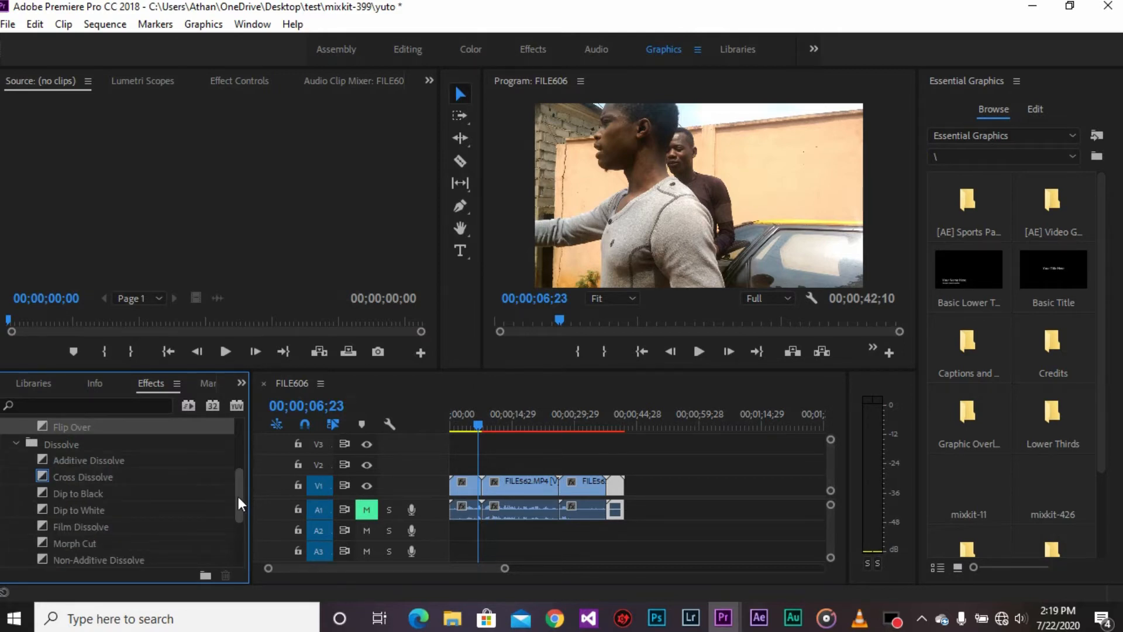
{"action": "left_click_drag", "start_coordinate": [237, 496], "coordinate": [247, 496]}
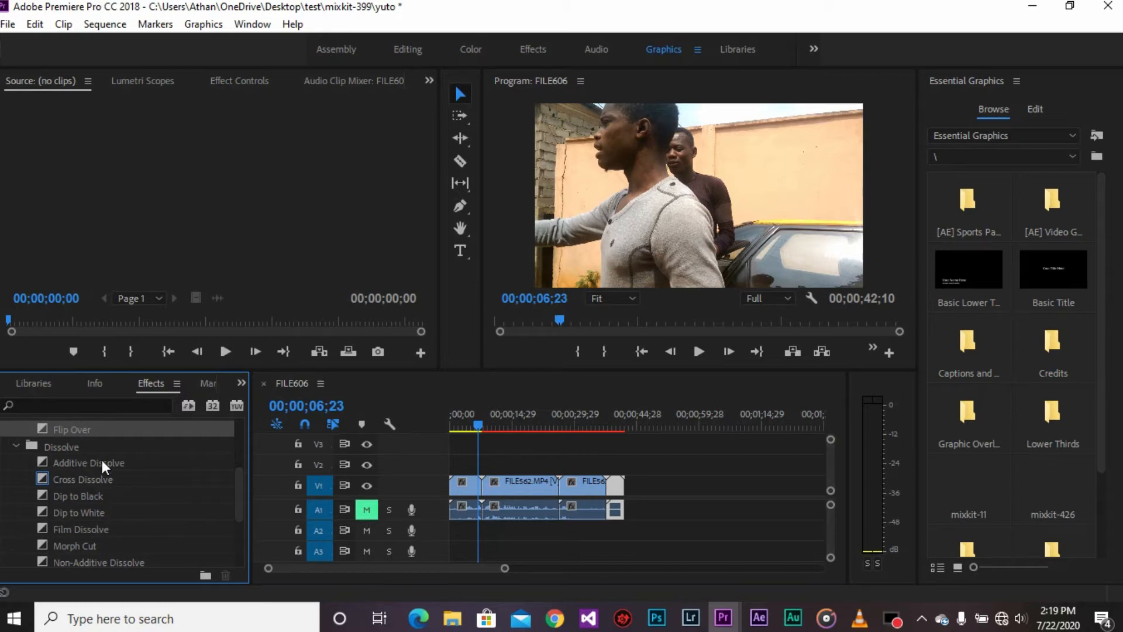
{"action": "left_click_drag", "start_coordinate": [101, 460], "coordinate": [483, 504]}
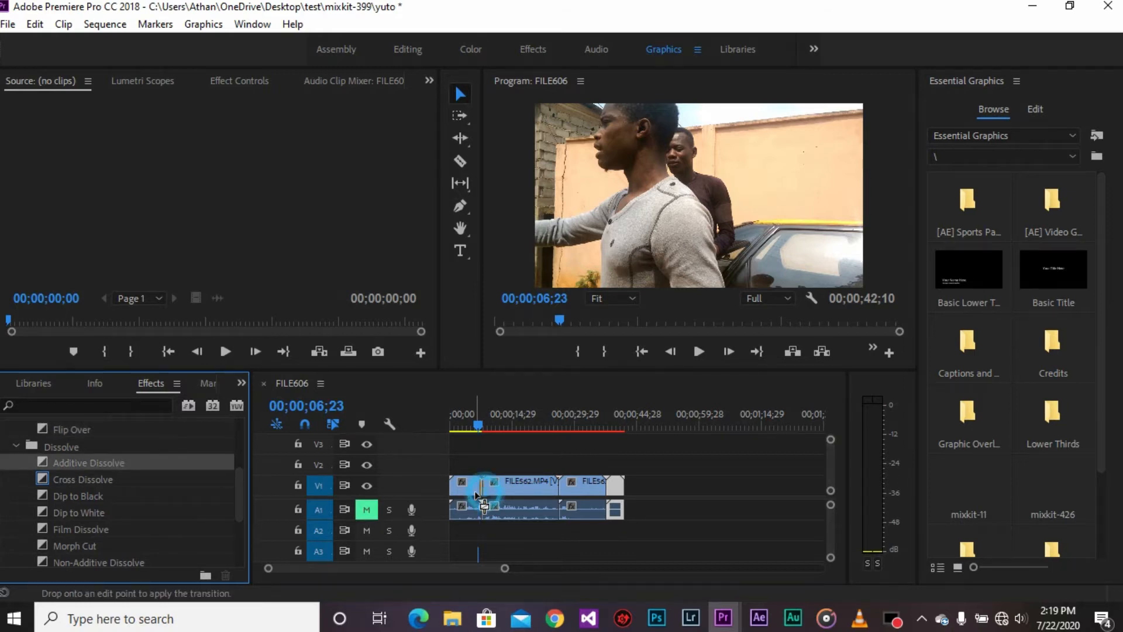
{"action": "left_click", "coordinate": [681, 330]}
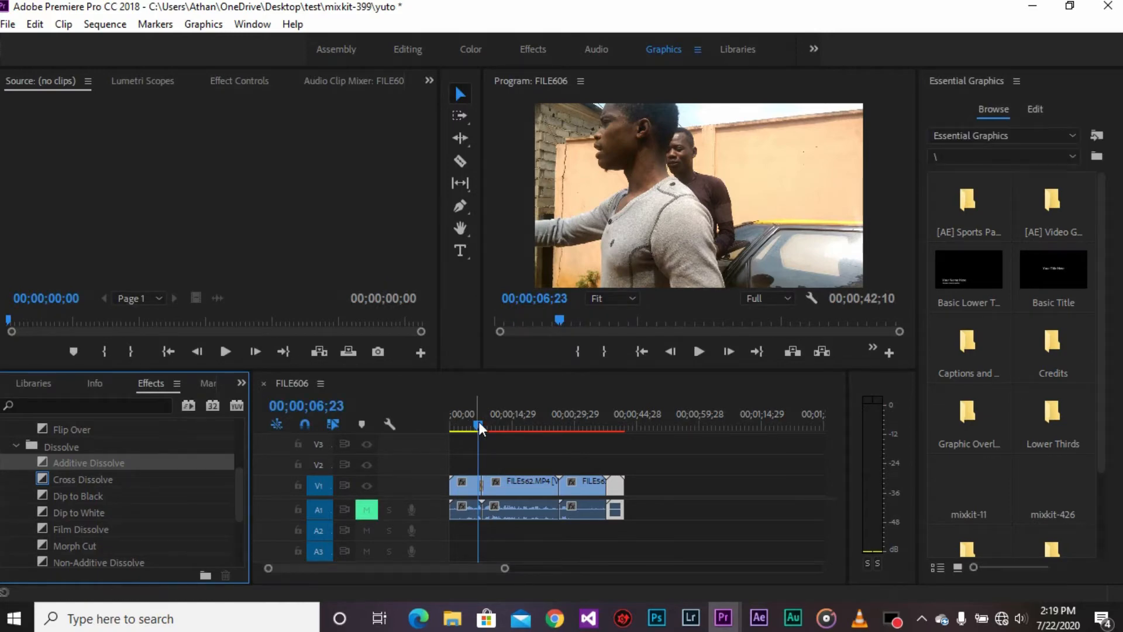
{"action": "mouse_move", "coordinate": [480, 429]}
{"action": "left_mouse_down"}
{"action": "mouse_move", "coordinate": [492, 426]}
{"action": "mouse_move", "coordinate": [480, 436]}
{"action": "mouse_move", "coordinate": [493, 440]}
{"action": "mouse_move", "coordinate": [473, 444]}
{"action": "left_mouse_up"}
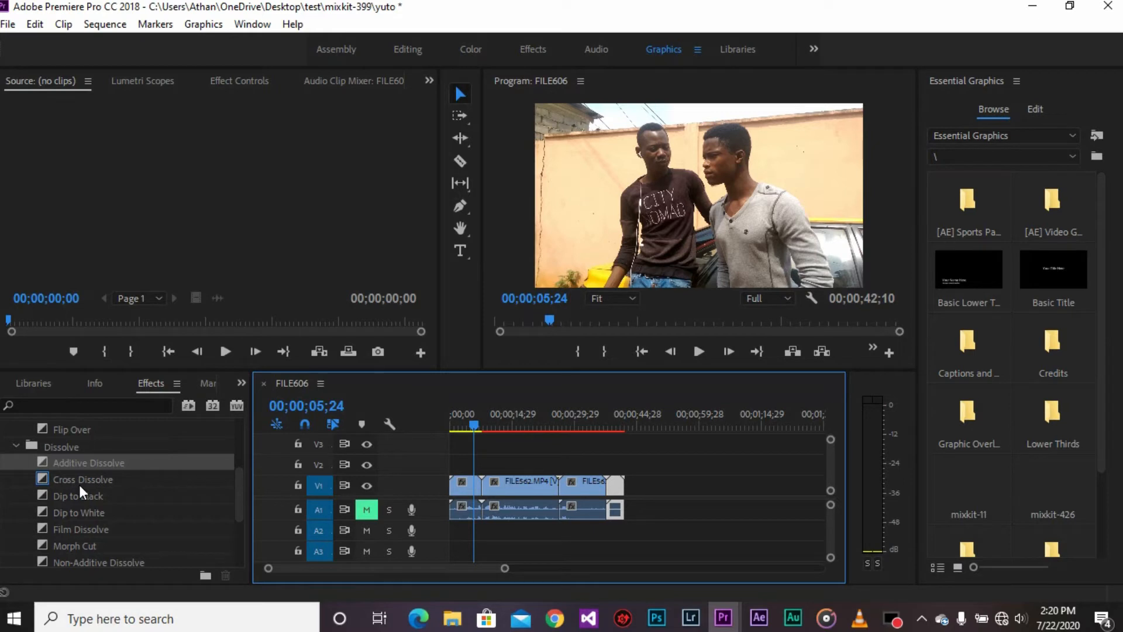
Apply Cross Dissolve at the cut between the first two clips, accepting repeated frames, and scrub through it to preview the effect
{"action": "left_click_drag", "start_coordinate": [80, 486], "coordinate": [484, 488]}
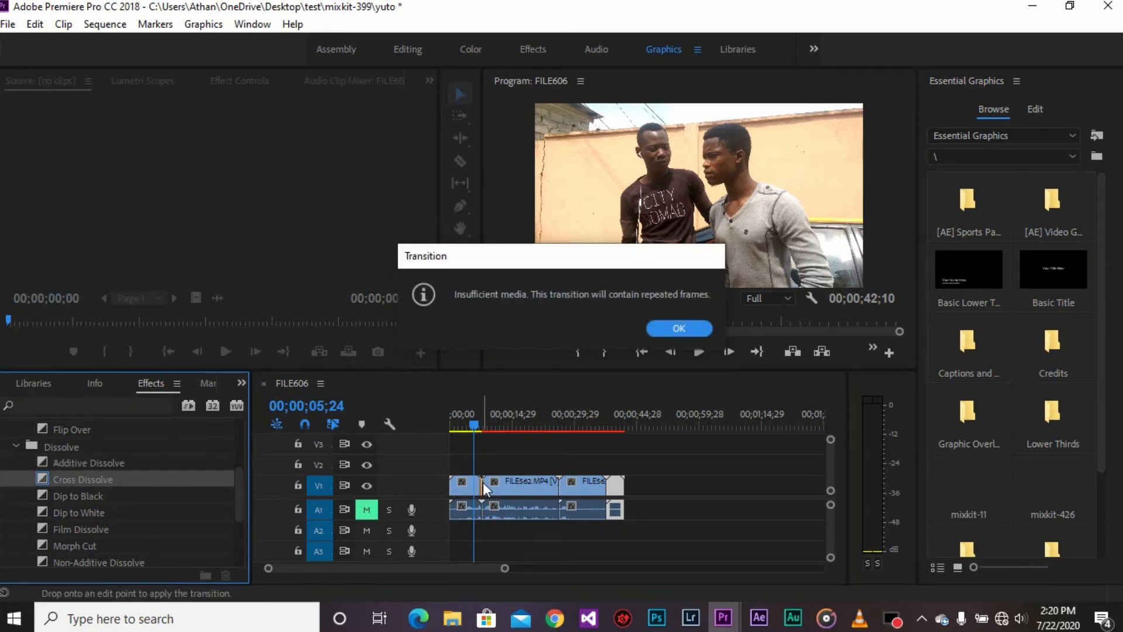
{"action": "left_click", "coordinate": [676, 329]}
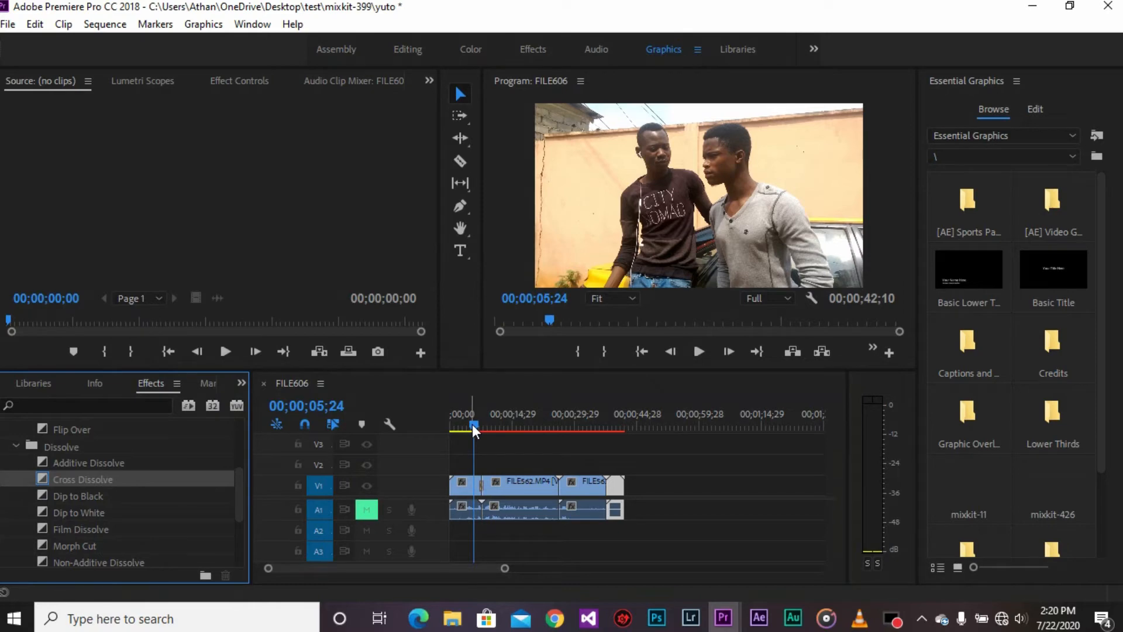
{"action": "left_click_drag", "start_coordinate": [474, 427], "coordinate": [479, 450]}
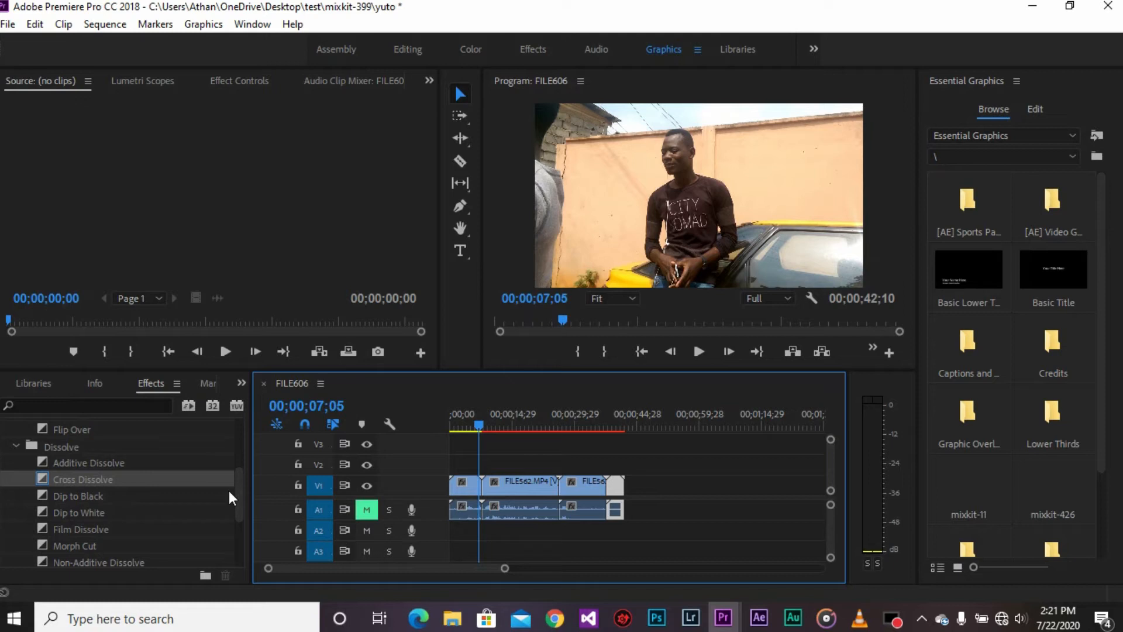
Expand the Immersive Video and Iris groups under Video Transitions and examine the transitions they offer
{"action": "left_click_drag", "start_coordinate": [238, 493], "coordinate": [199, 528]}
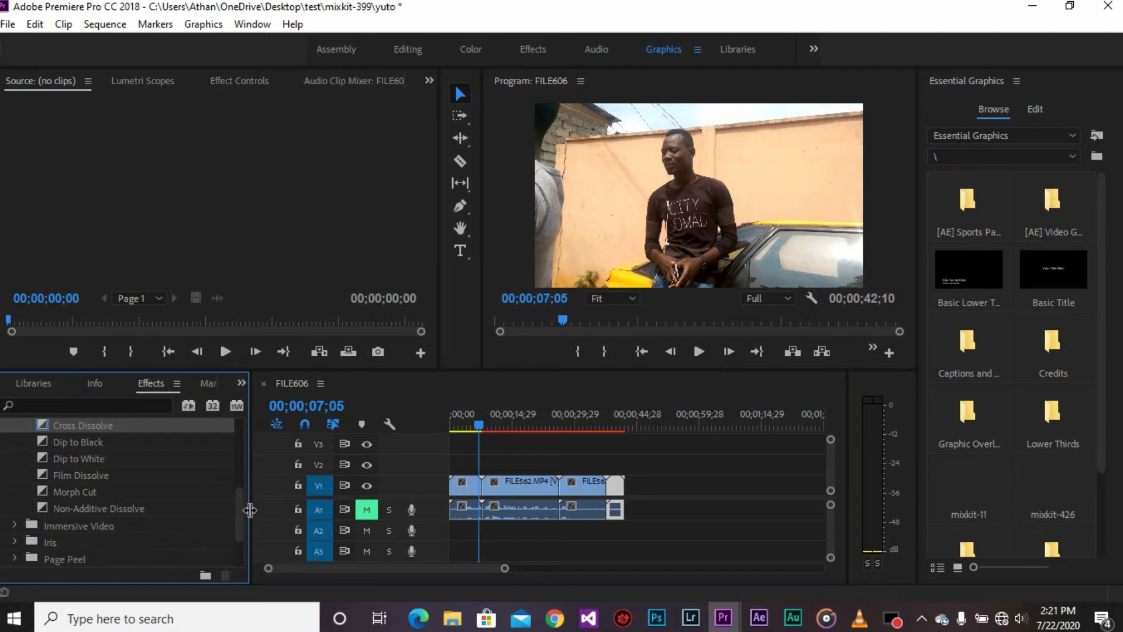
{"action": "left_click_drag", "start_coordinate": [239, 512], "coordinate": [240, 538]}
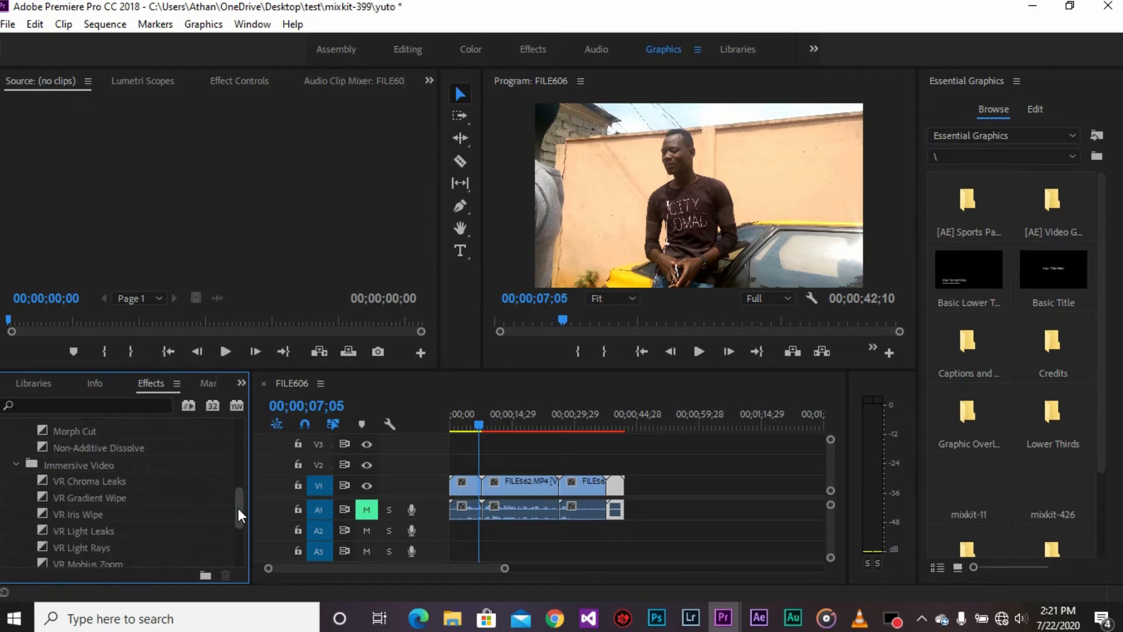
{"action": "left_click_drag", "start_coordinate": [237, 508], "coordinate": [233, 518]}
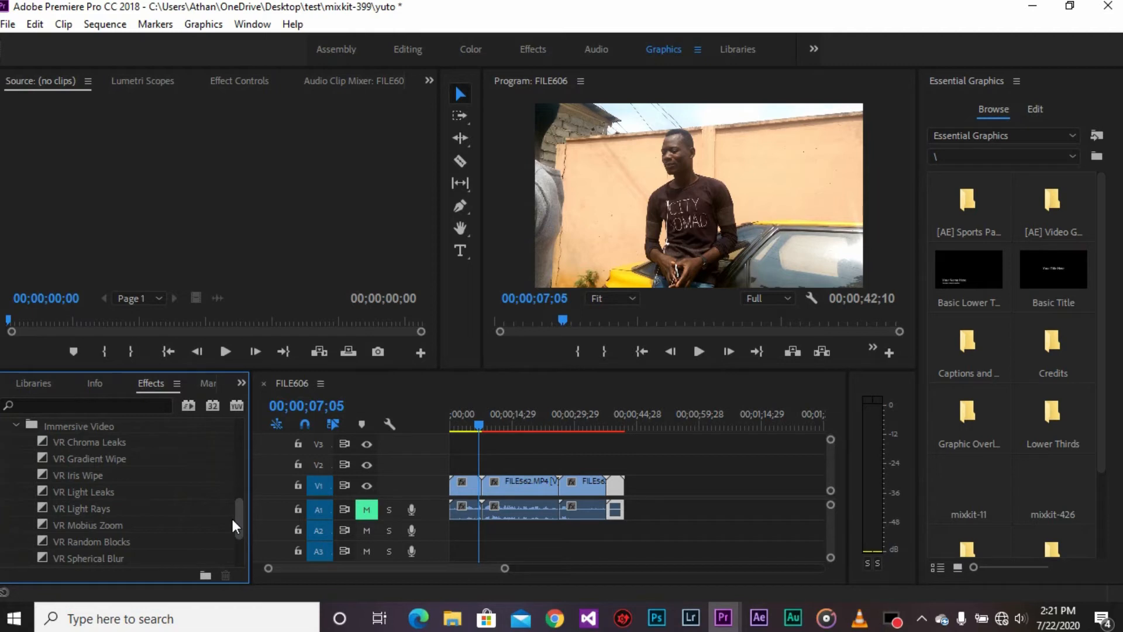
{"action": "left_click_drag", "start_coordinate": [233, 518], "coordinate": [243, 532]}
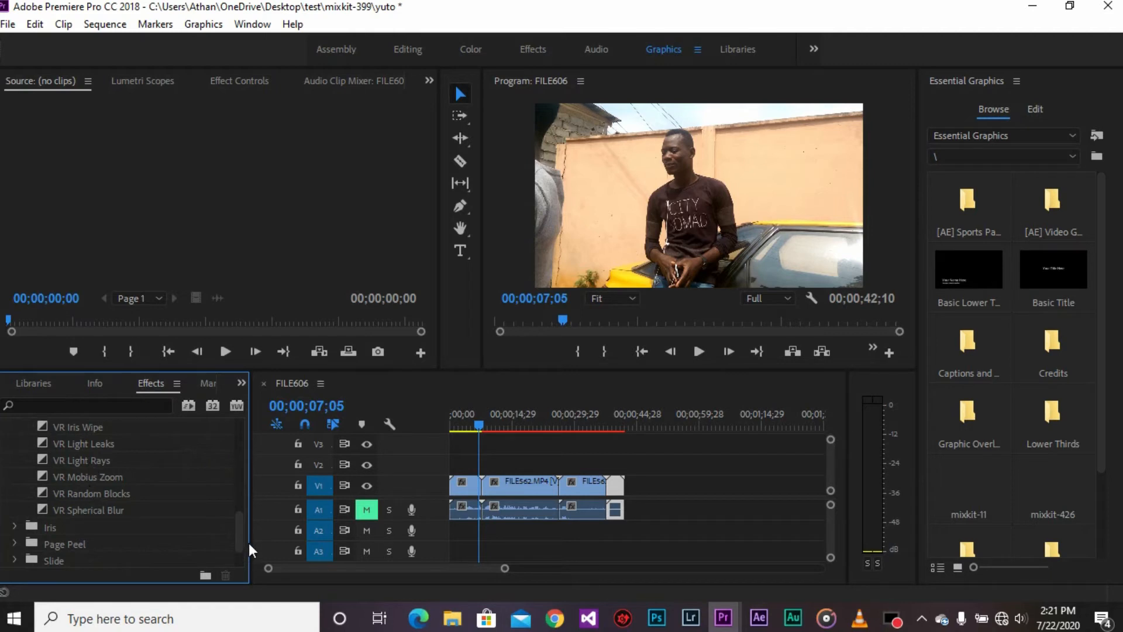
{"action": "left_click_drag", "start_coordinate": [244, 541], "coordinate": [233, 527]}
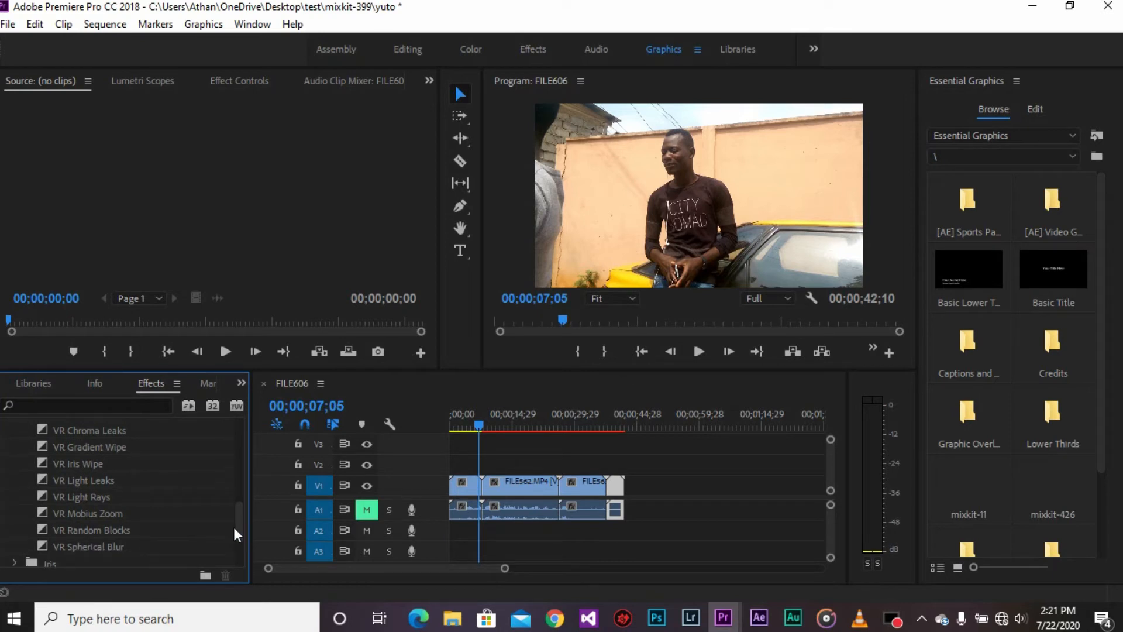
{"action": "left_click_drag", "start_coordinate": [240, 513], "coordinate": [244, 549]}
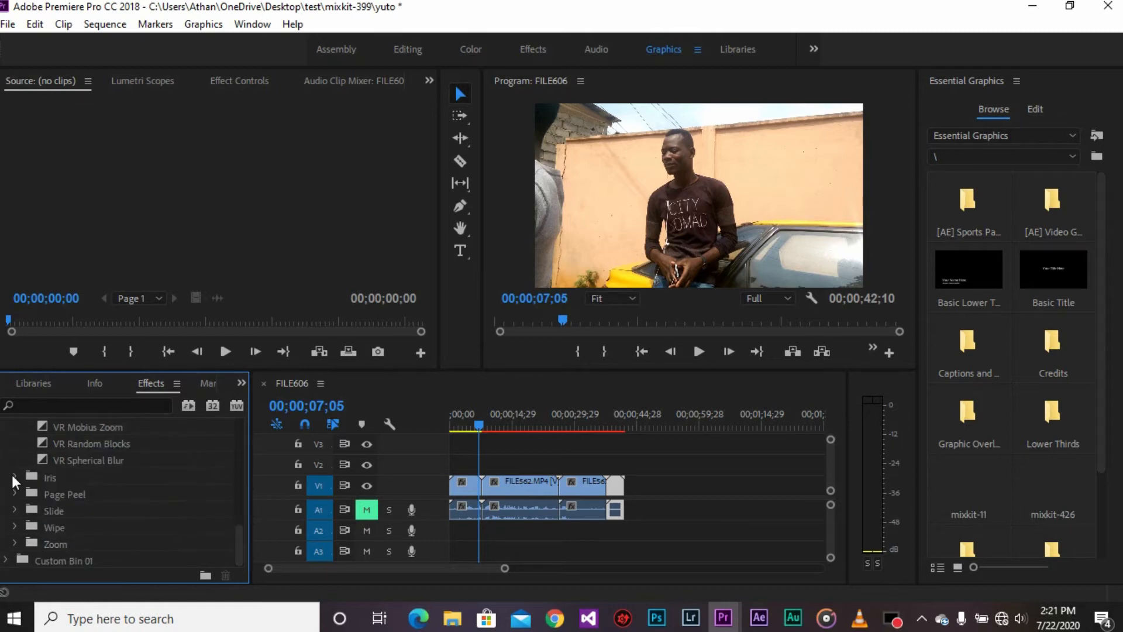
{"action": "left_click", "coordinate": [13, 475]}
{"action": "left_click", "coordinate": [240, 531]}
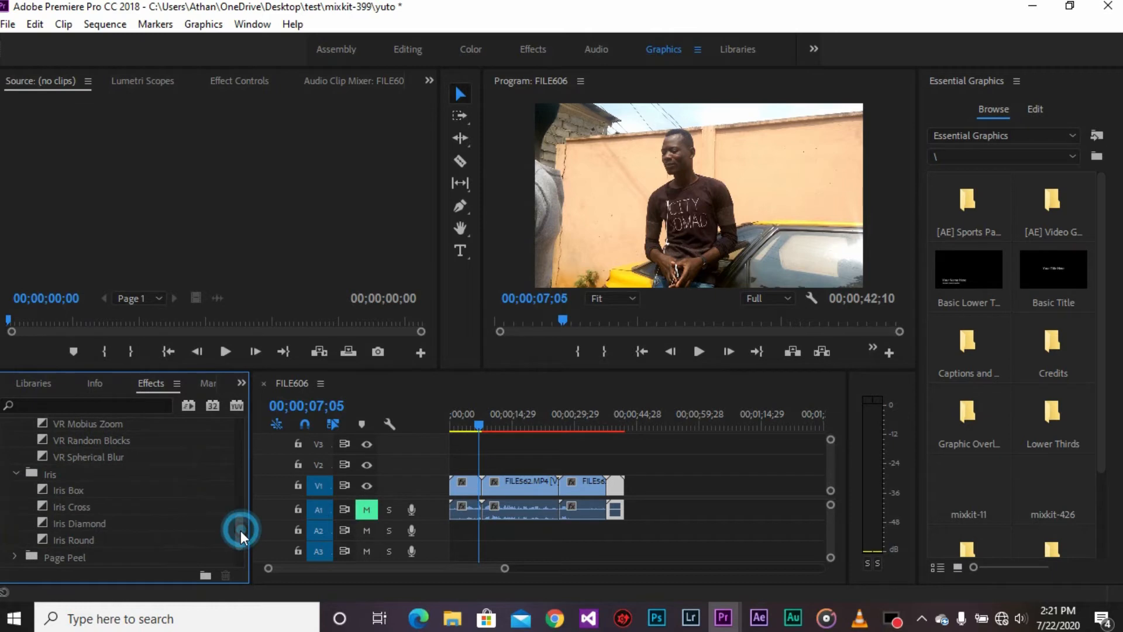
Apply Iris Box at the cut between the first two clips, accepting repeated frames, and scrub through it to preview the effect
{"action": "scroll", "coordinate": [225, 525], "scroll_direction": "down", "scroll_amount": 2}
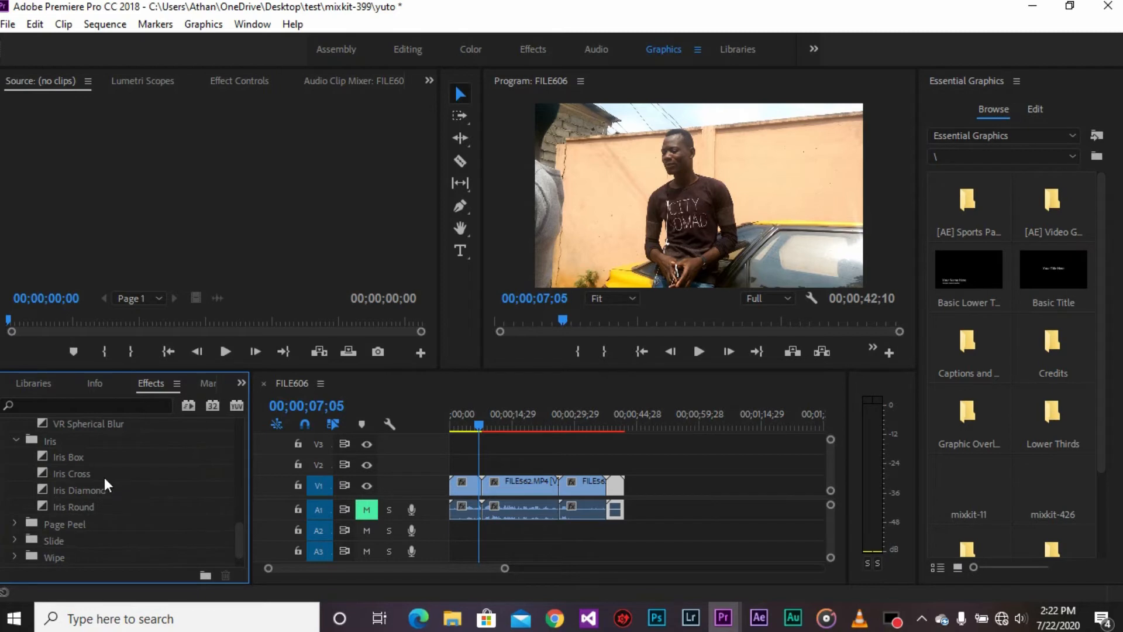
{"action": "left_click_drag", "start_coordinate": [118, 466], "coordinate": [473, 484]}
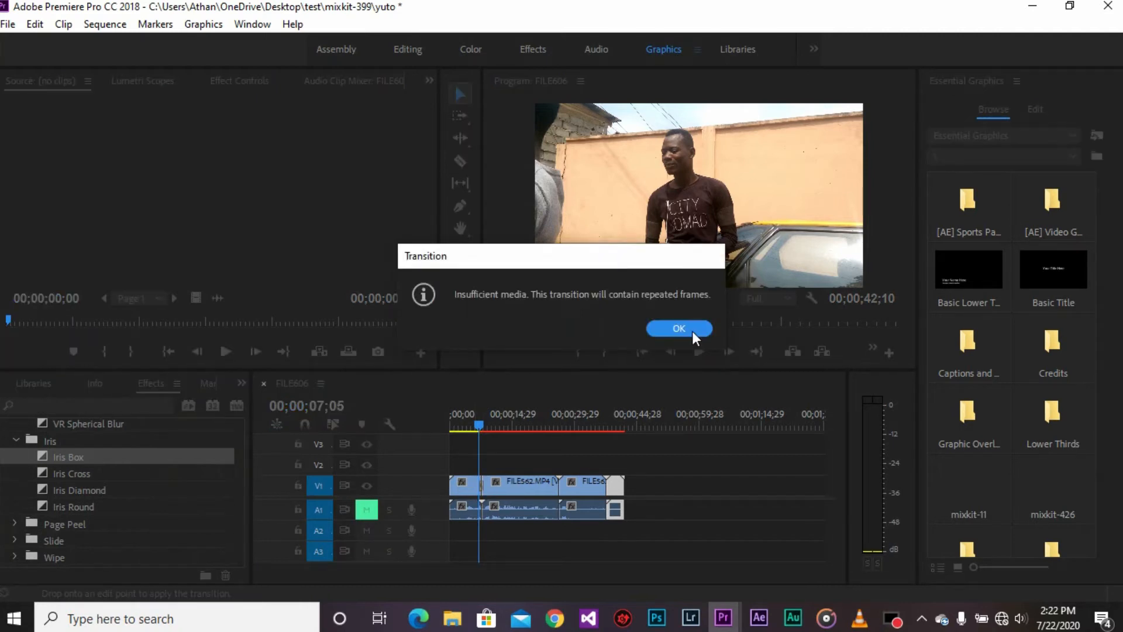
{"action": "left_click", "coordinate": [679, 328]}
{"action": "left_click", "coordinate": [480, 425]}
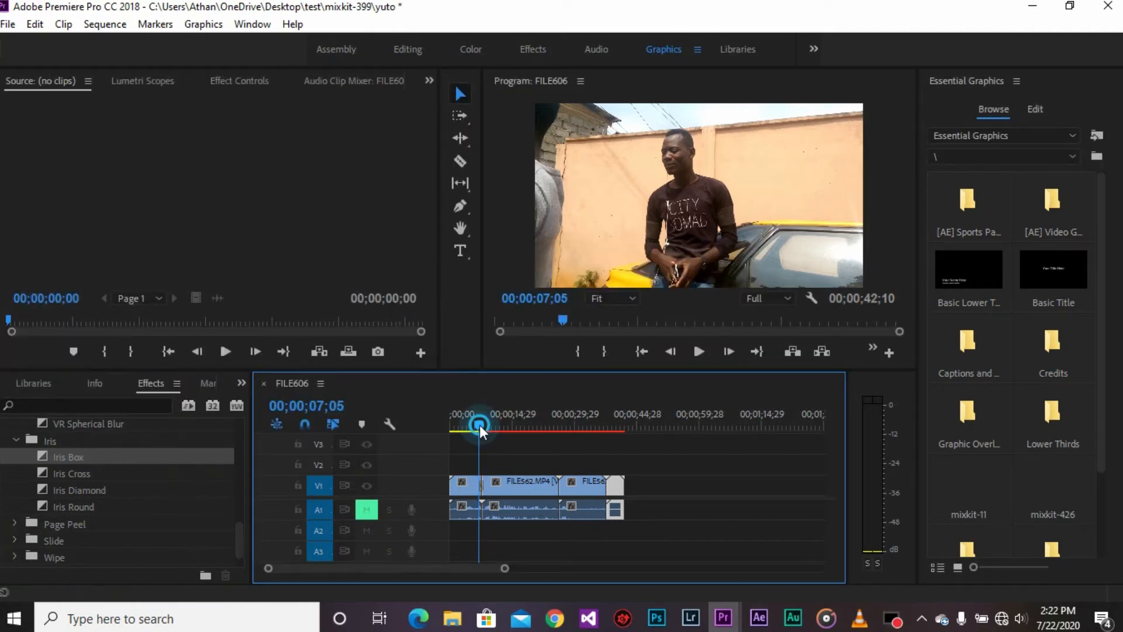
{"action": "left_click_drag", "start_coordinate": [480, 425], "coordinate": [490, 445]}
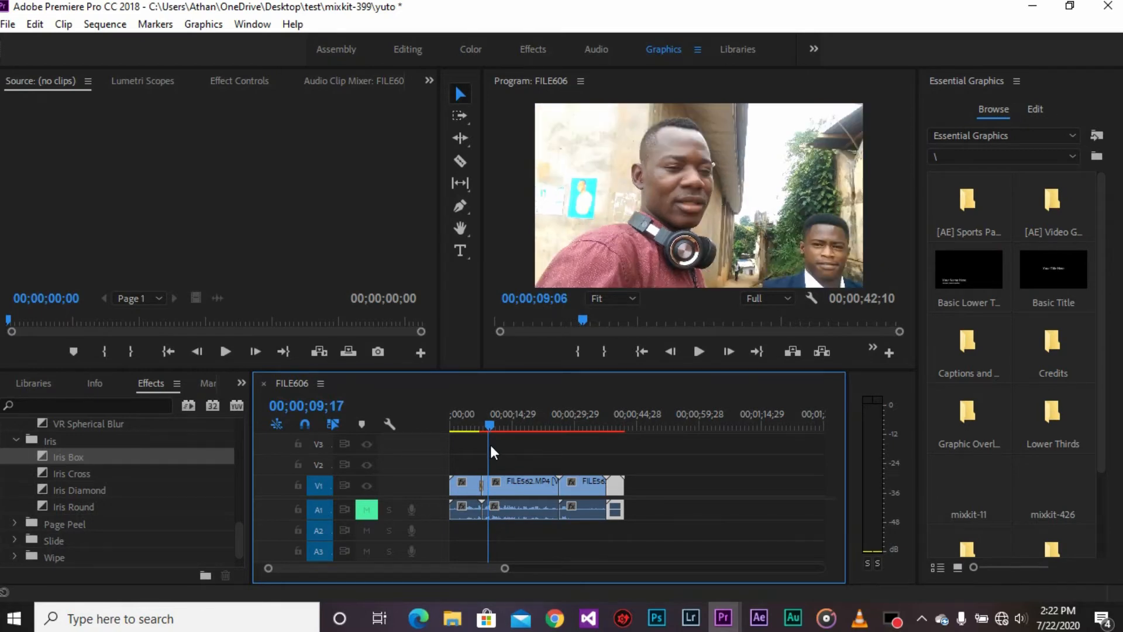
Undo the Iris Box transition at the first cut
{"action": "left_click", "coordinate": [33, 24]}
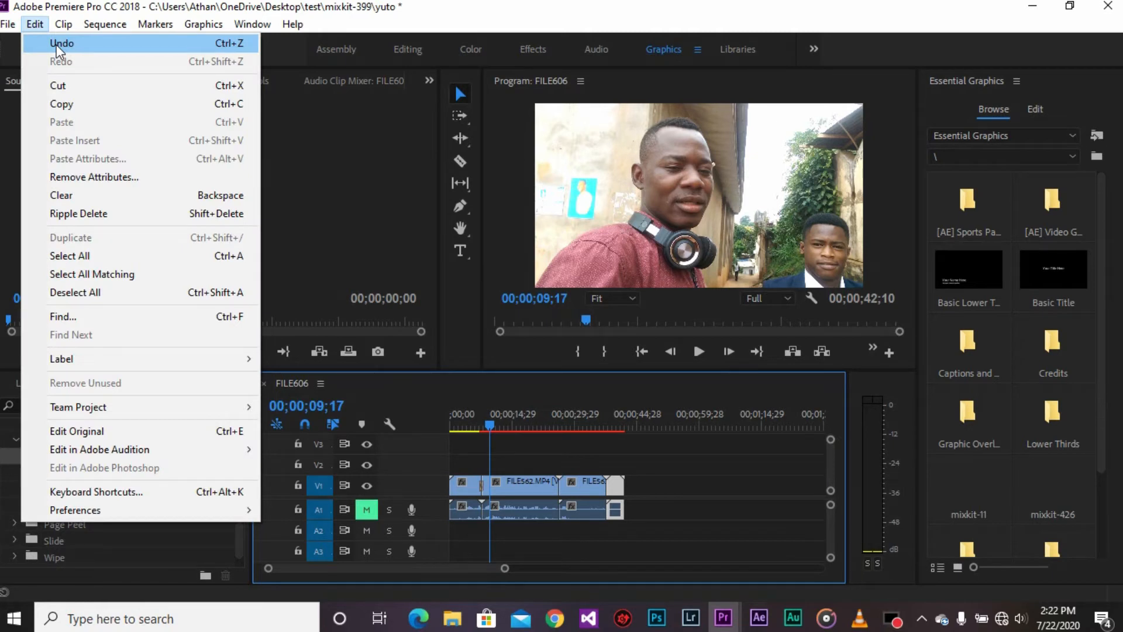
{"action": "left_click", "coordinate": [56, 43]}
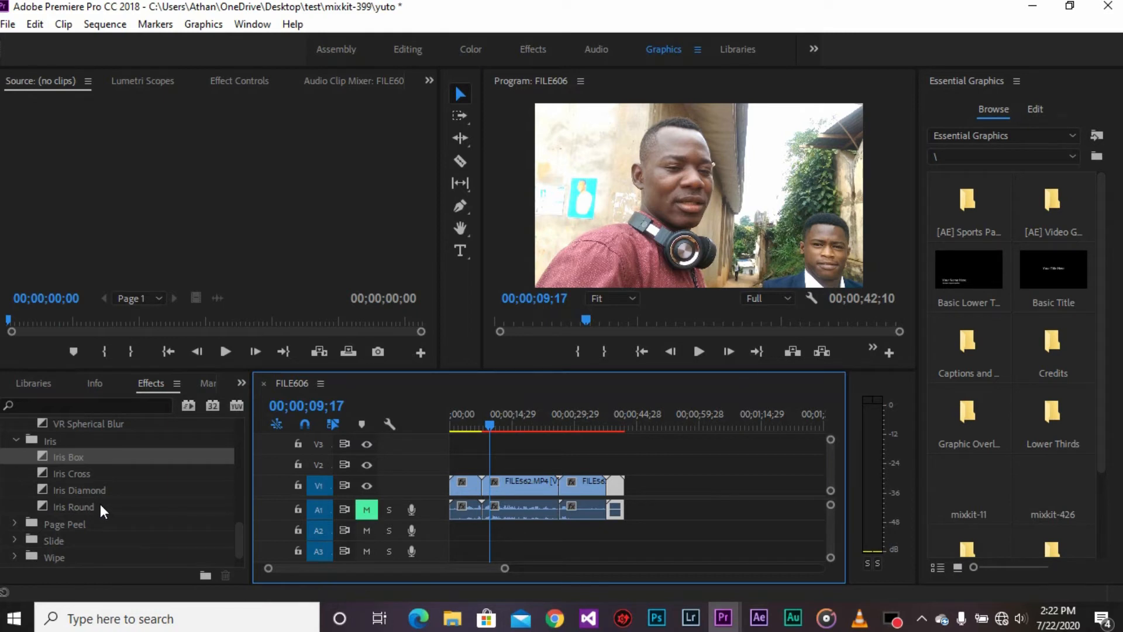
Apply Iris Round at the cut between the first two clips and scrub over it to preview the effect
{"action": "left_click_drag", "start_coordinate": [100, 507], "coordinate": [457, 506]}
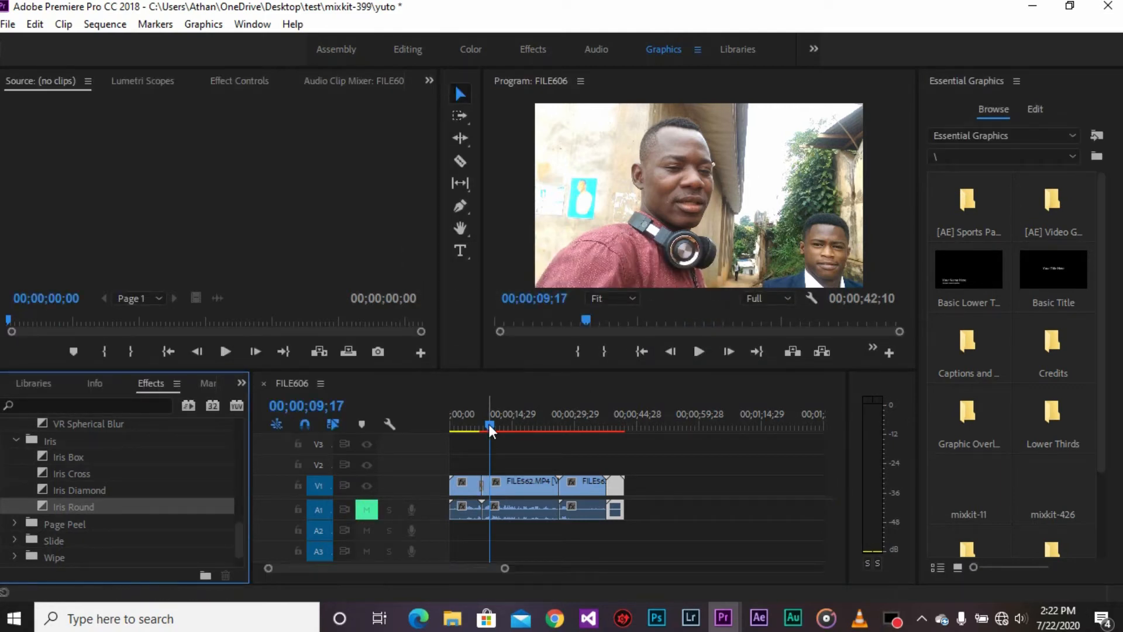
{"action": "mouse_move", "coordinate": [490, 430]}
{"action": "left_mouse_down"}
{"action": "mouse_move", "coordinate": [469, 433]}
{"action": "mouse_move", "coordinate": [482, 428]}
{"action": "mouse_move", "coordinate": [491, 442]}
{"action": "left_mouse_up"}
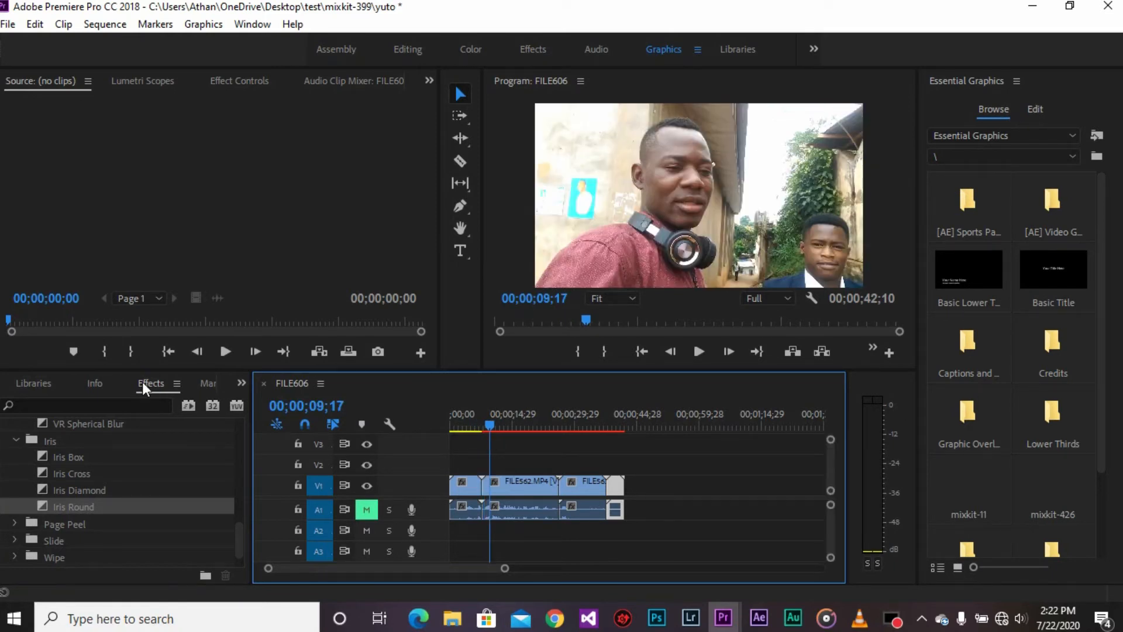
Expand the Page Peel group and apply Page Peel at the cut between the first two clips, accepting repeated frames
{"action": "left_click_drag", "start_coordinate": [238, 543], "coordinate": [239, 556]}
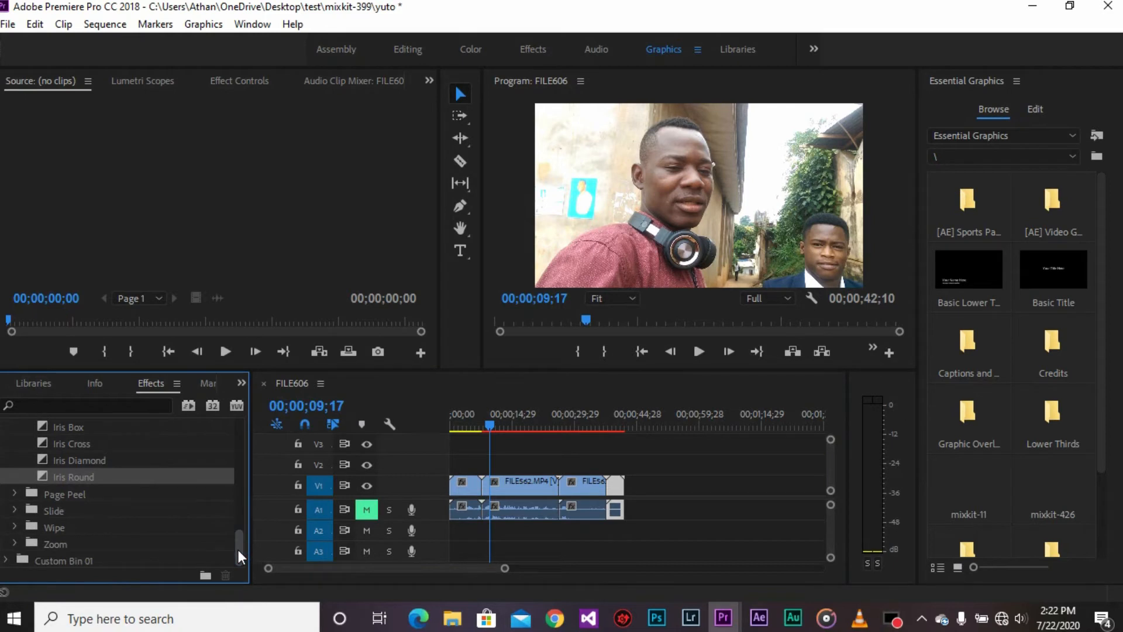
{"action": "left_click", "coordinate": [14, 493]}
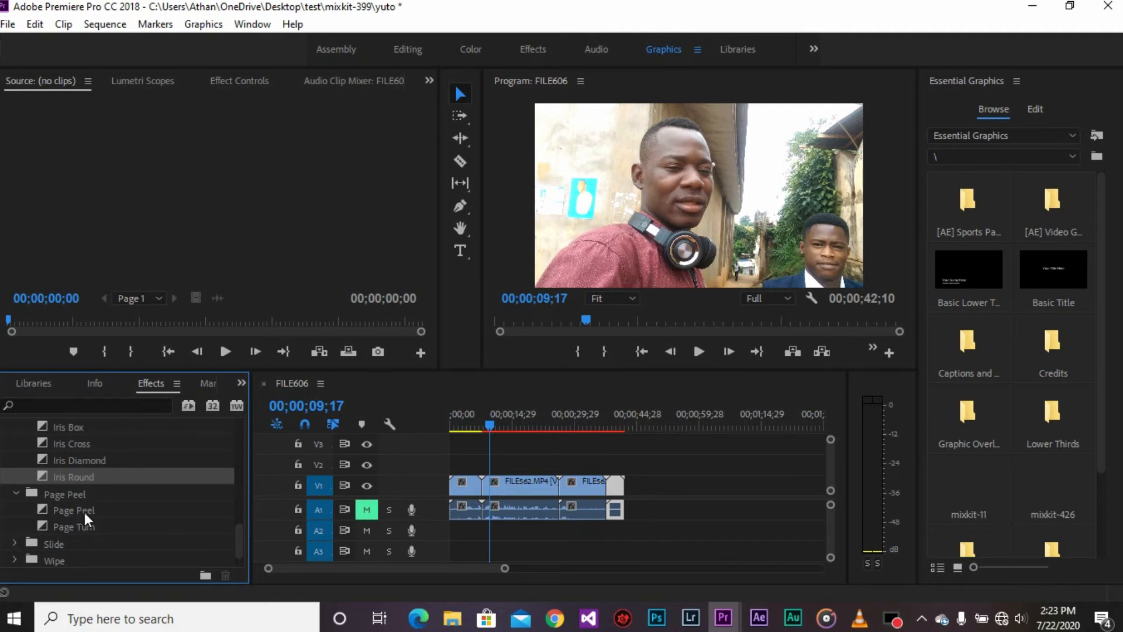
{"action": "mouse_move", "coordinate": [84, 511]}
{"action": "left_mouse_down"}
{"action": "mouse_move", "coordinate": [499, 501]}
{"action": "mouse_move", "coordinate": [484, 495]}
{"action": "left_mouse_up"}
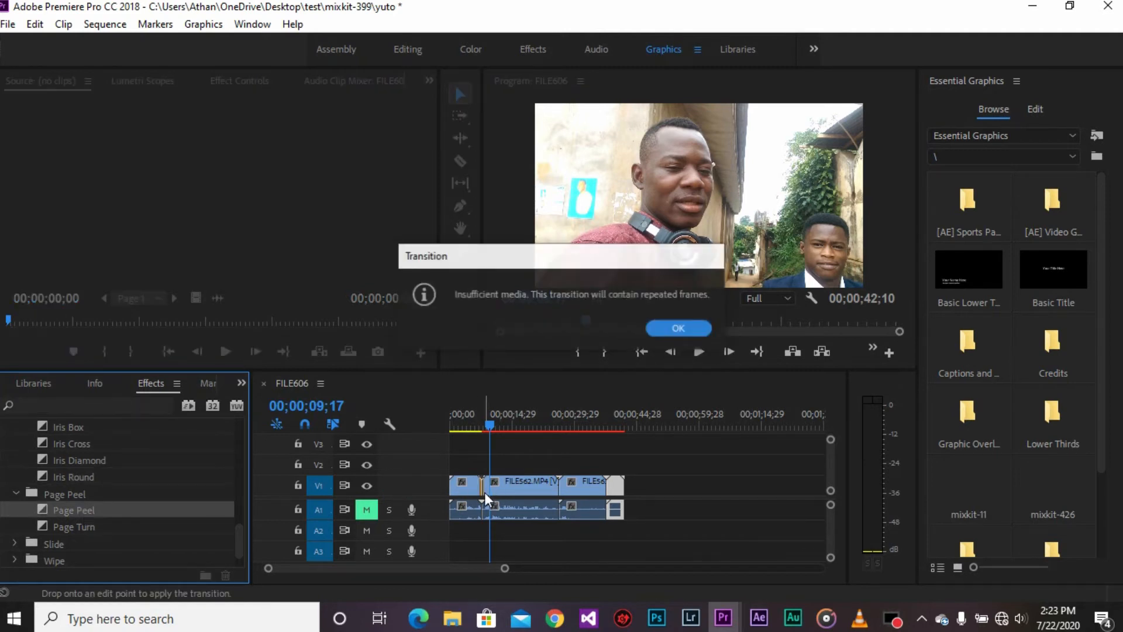
{"action": "key", "text": "Return"}
Scrub back and forth across the first cut to preview the Page Peel transition, and undo the transition
{"action": "left_click_drag", "start_coordinate": [490, 426], "coordinate": [478, 451]}
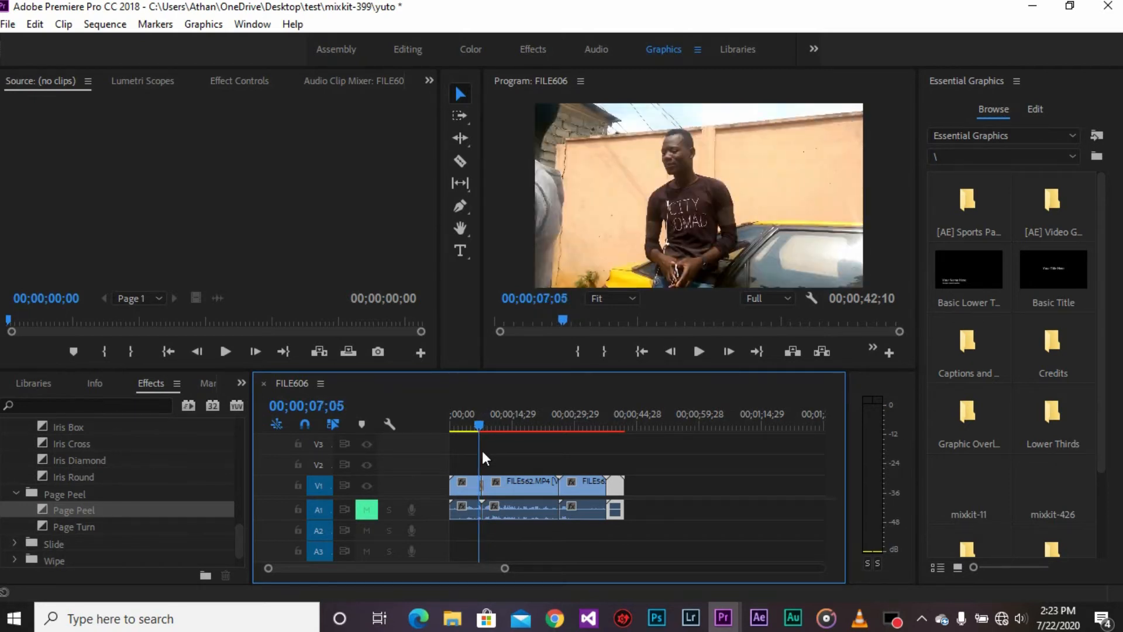
{"action": "left_click_drag", "start_coordinate": [483, 451], "coordinate": [479, 451]}
{"action": "key", "text": "space"}
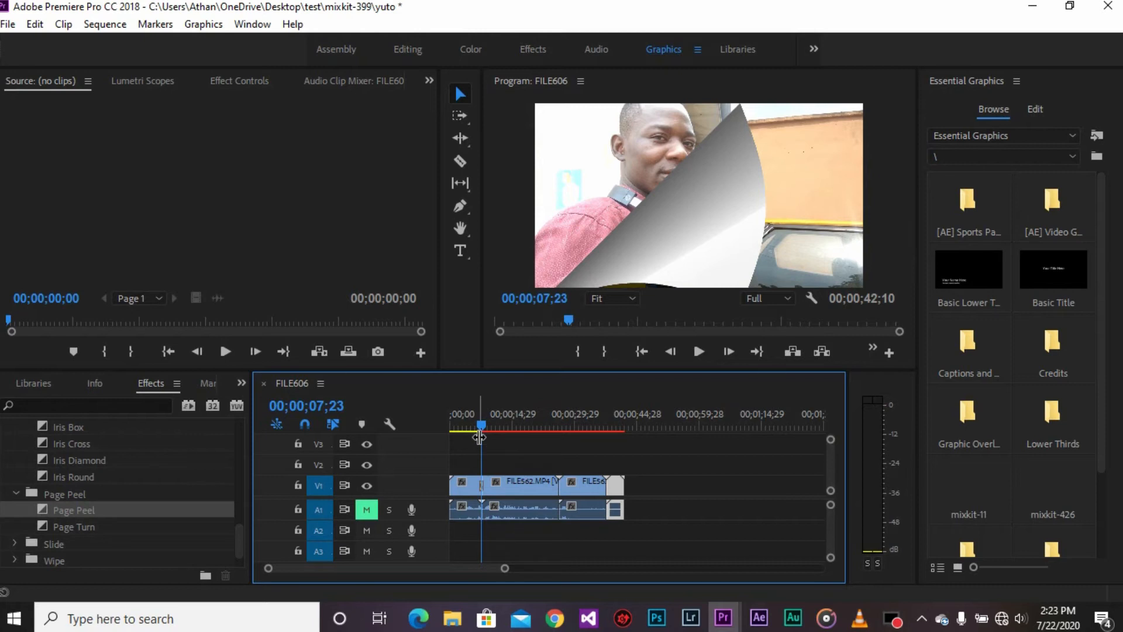
{"action": "left_click_drag", "start_coordinate": [479, 437], "coordinate": [481, 430]}
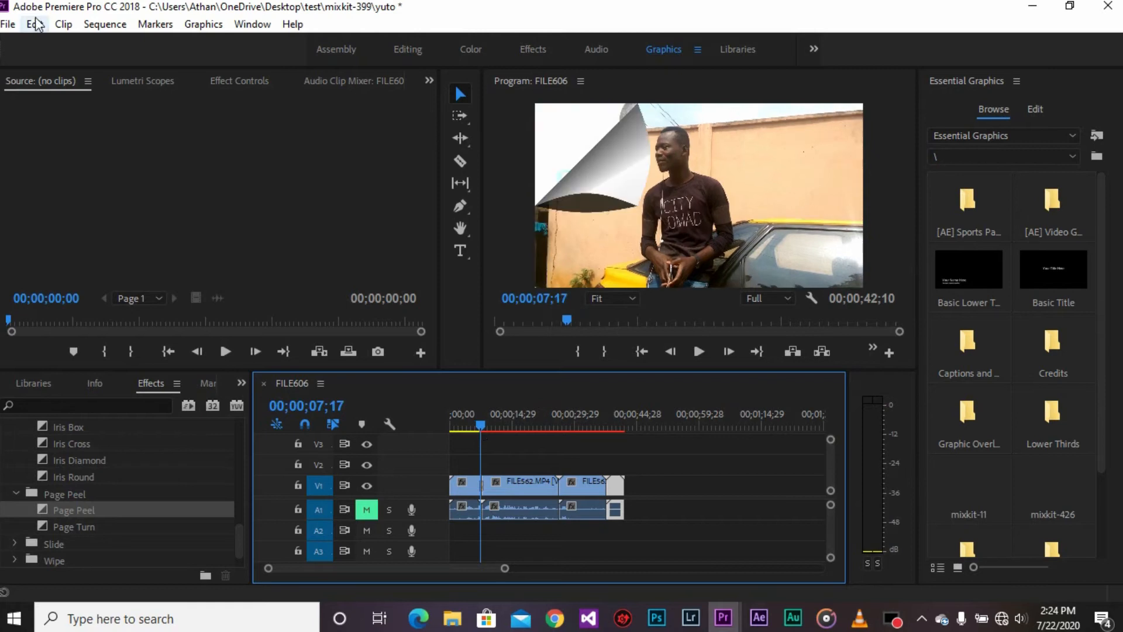
{"action": "left_click", "coordinate": [35, 24]}
{"action": "left_click", "coordinate": [51, 41]}
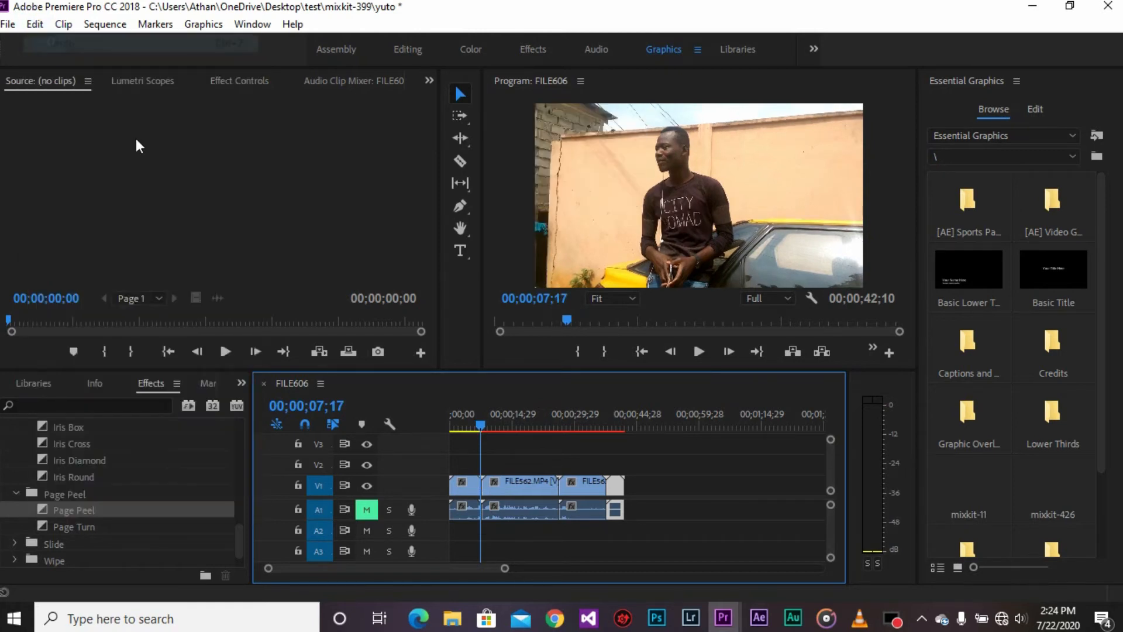
Expand the Slide group and apply Band Slide at the cut between the first two clips
{"action": "left_click_drag", "start_coordinate": [238, 535], "coordinate": [238, 545]}
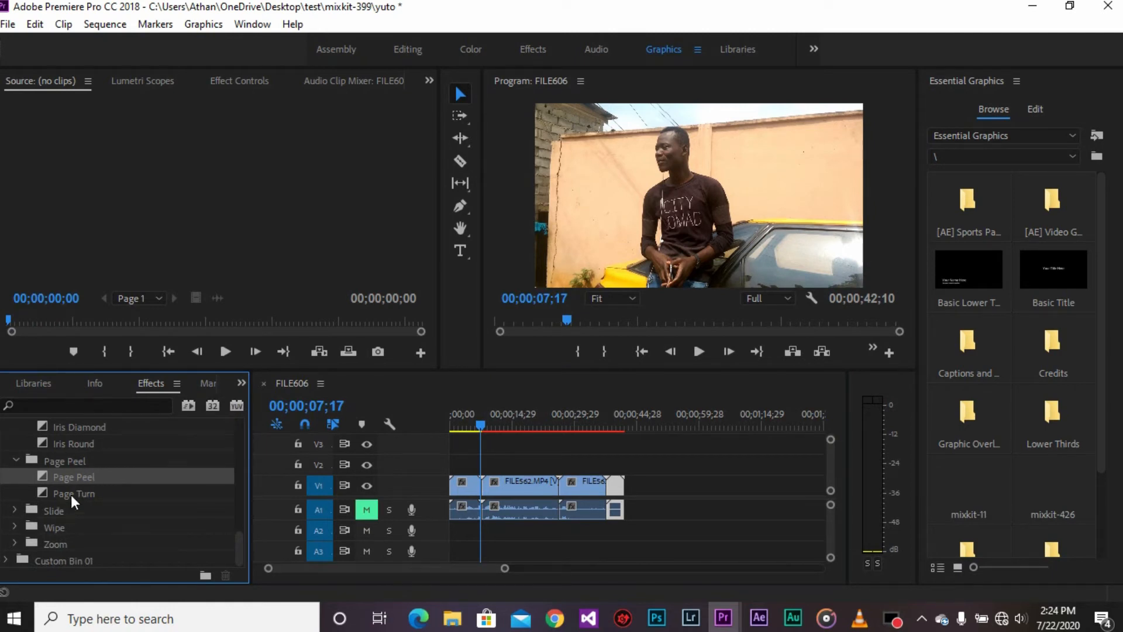
{"action": "left_click", "coordinate": [14, 511]}
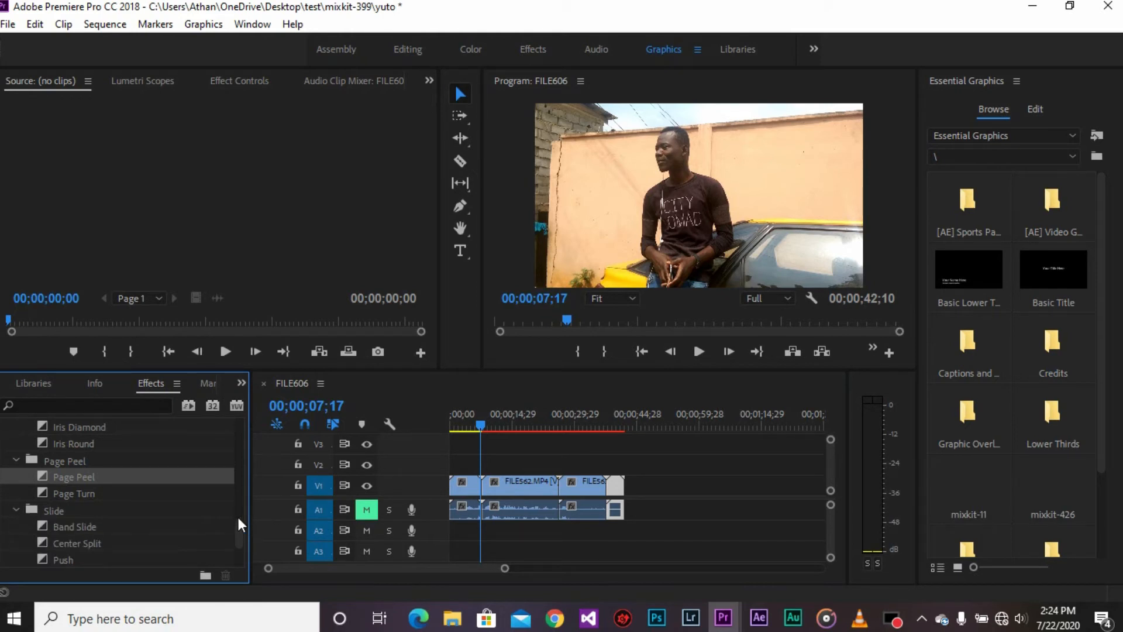
{"action": "left_click_drag", "start_coordinate": [238, 517], "coordinate": [237, 543]}
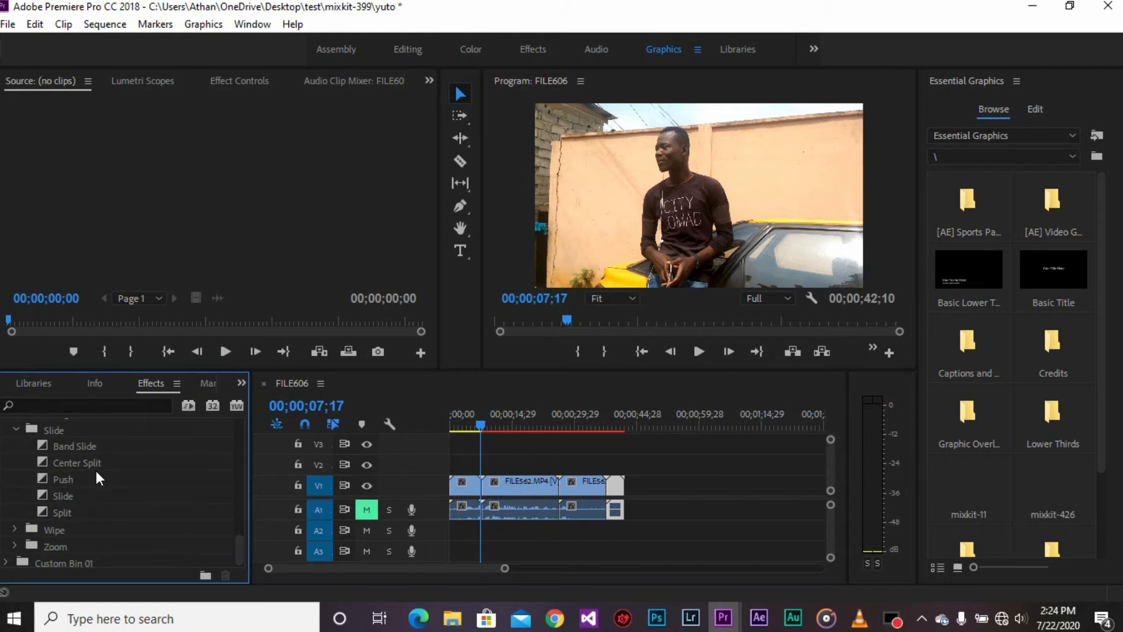
{"action": "left_click_drag", "start_coordinate": [75, 446], "coordinate": [490, 495]}
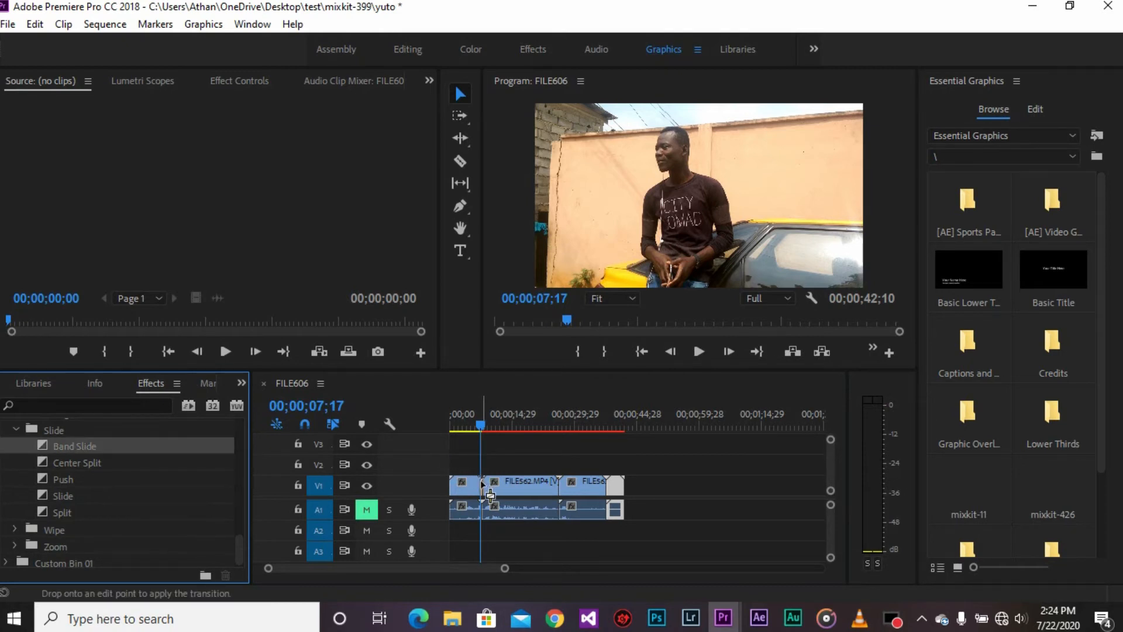
{"action": "left_click_drag", "start_coordinate": [491, 495], "coordinate": [490, 496]}
Scrub back and forth across the first cut to preview the Band Slide transition, ending at 00;00;06;17
{"action": "left_click", "coordinate": [478, 426]}
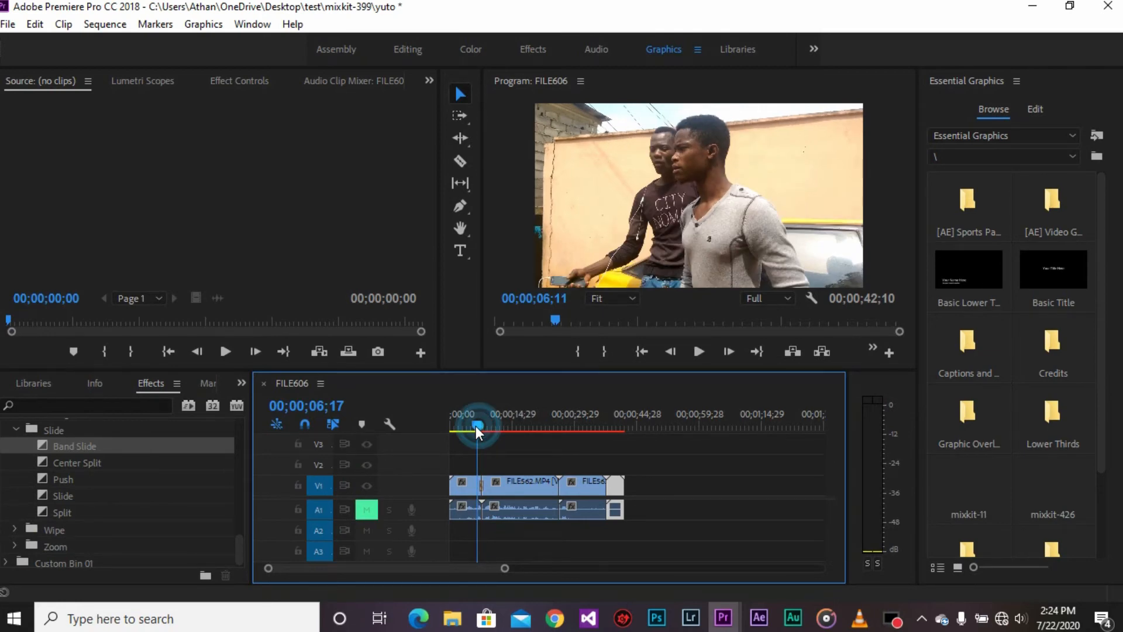
{"action": "mouse_move", "coordinate": [476, 426]}
{"action": "left_mouse_down"}
{"action": "mouse_move", "coordinate": [486, 442]}
{"action": "mouse_move", "coordinate": [476, 439]}
{"action": "left_mouse_up"}
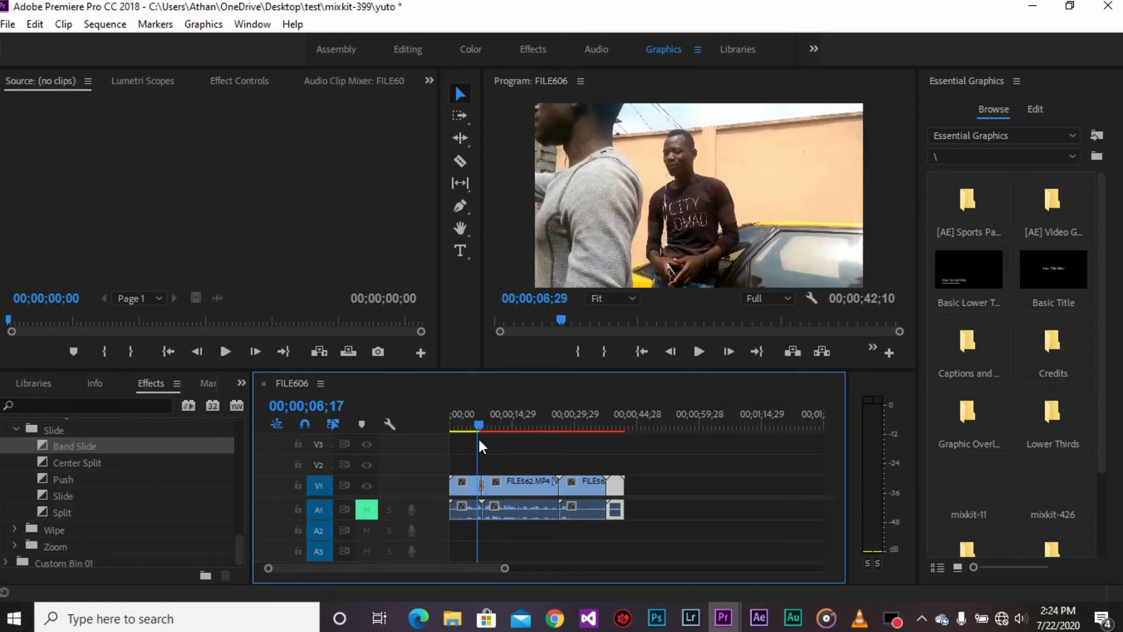
{"action": "left_click_drag", "start_coordinate": [479, 442], "coordinate": [479, 448]}
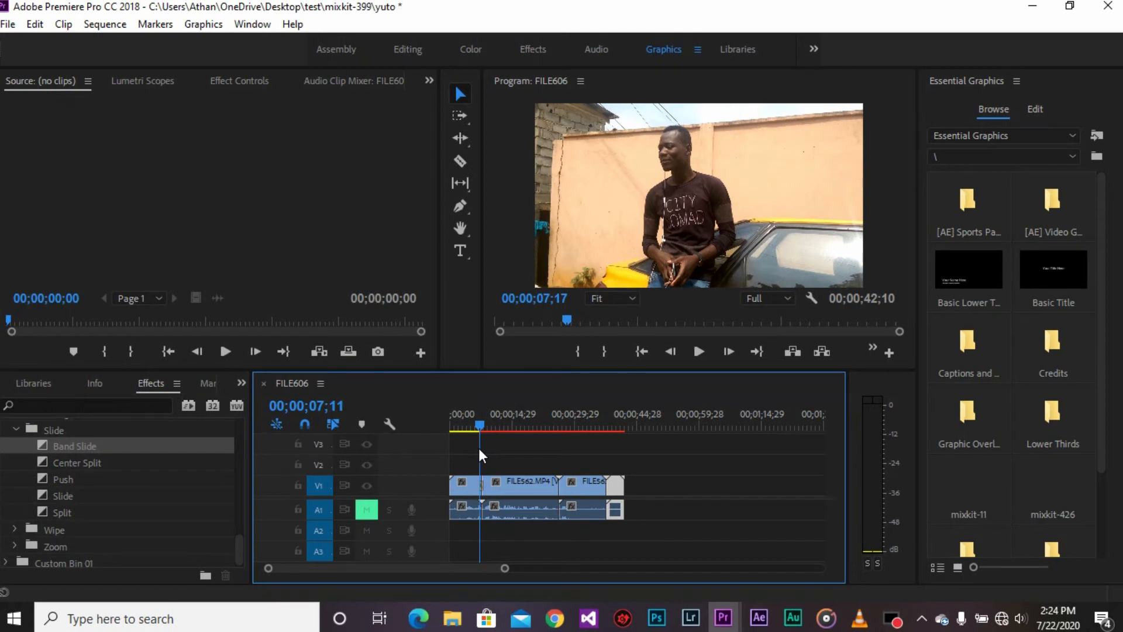
{"action": "left_click_drag", "start_coordinate": [479, 448], "coordinate": [476, 450]}
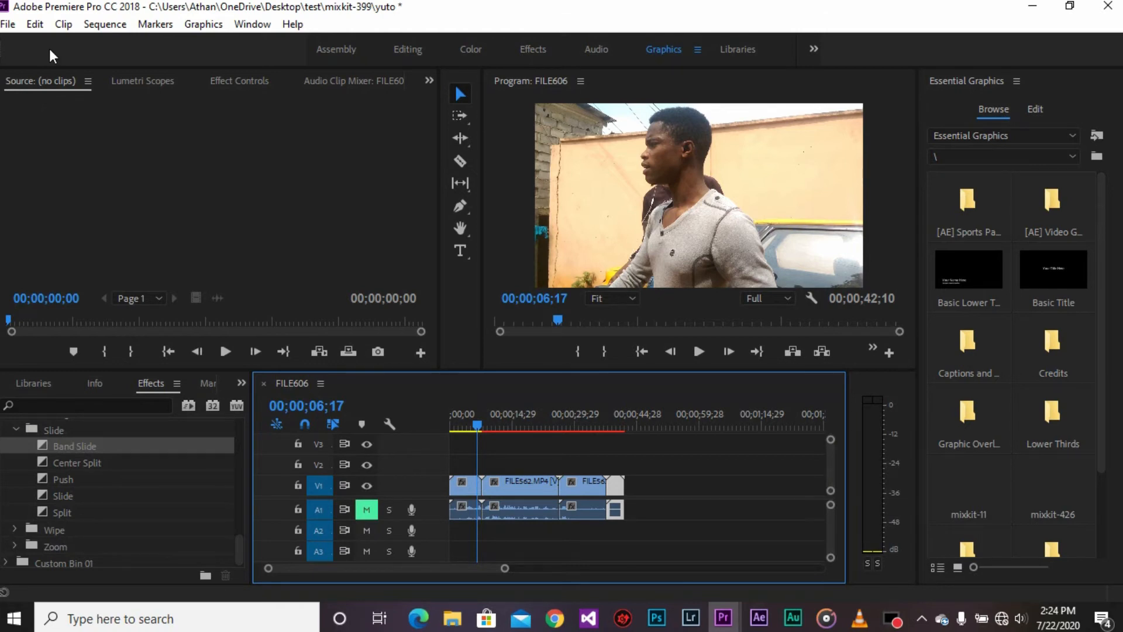
Apply Split at the cut between the first two clips and scrub back and forth over it to preview the effect
{"action": "left_click_drag", "start_coordinate": [62, 512], "coordinate": [480, 490]}
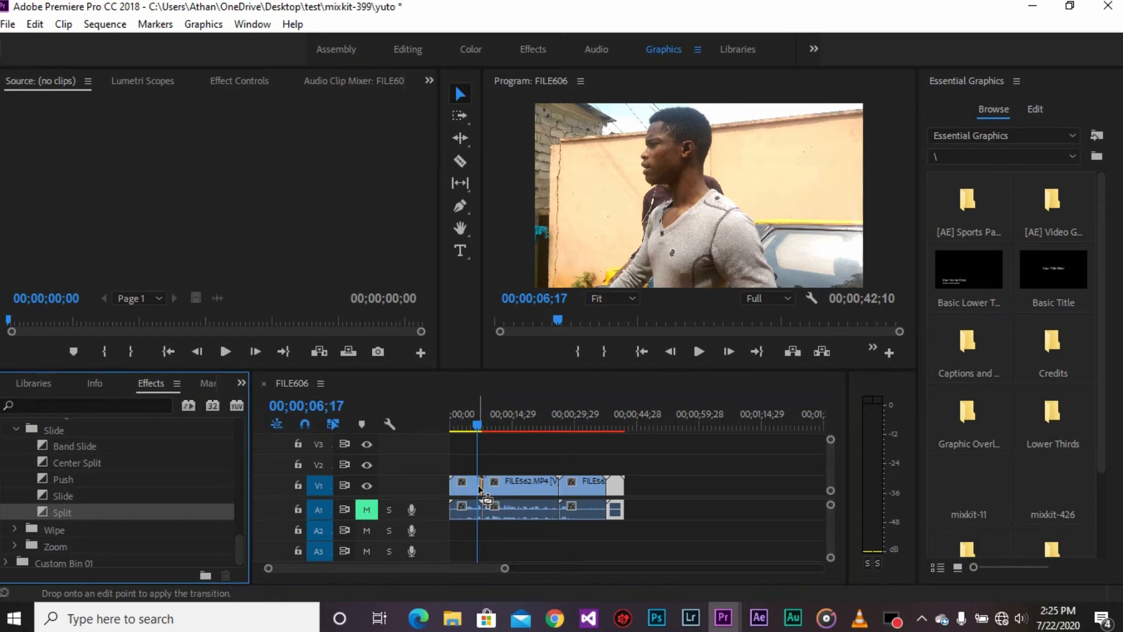
{"action": "left_click_drag", "start_coordinate": [479, 487], "coordinate": [480, 487]}
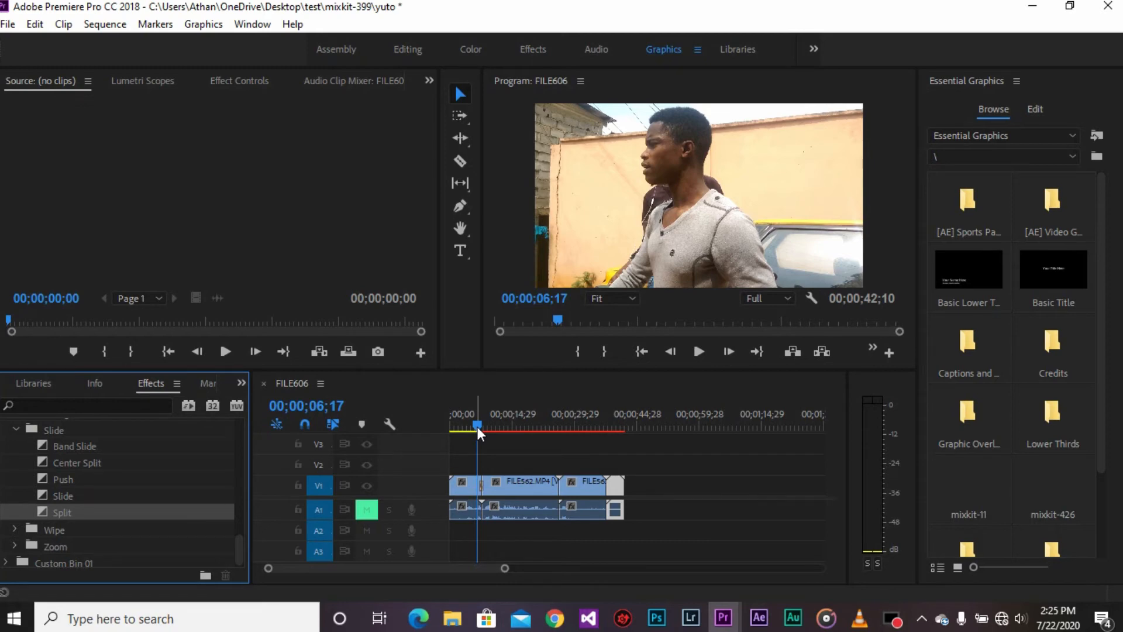
{"action": "left_click_drag", "start_coordinate": [477, 426], "coordinate": [482, 436]}
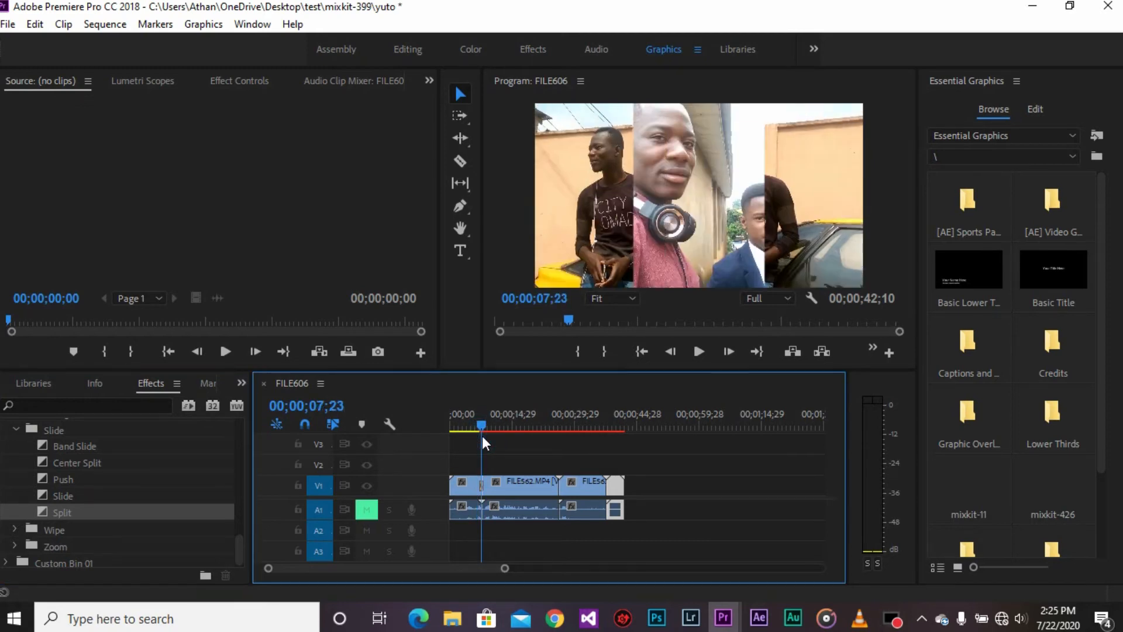
{"action": "left_click_drag", "start_coordinate": [482, 437], "coordinate": [479, 442]}
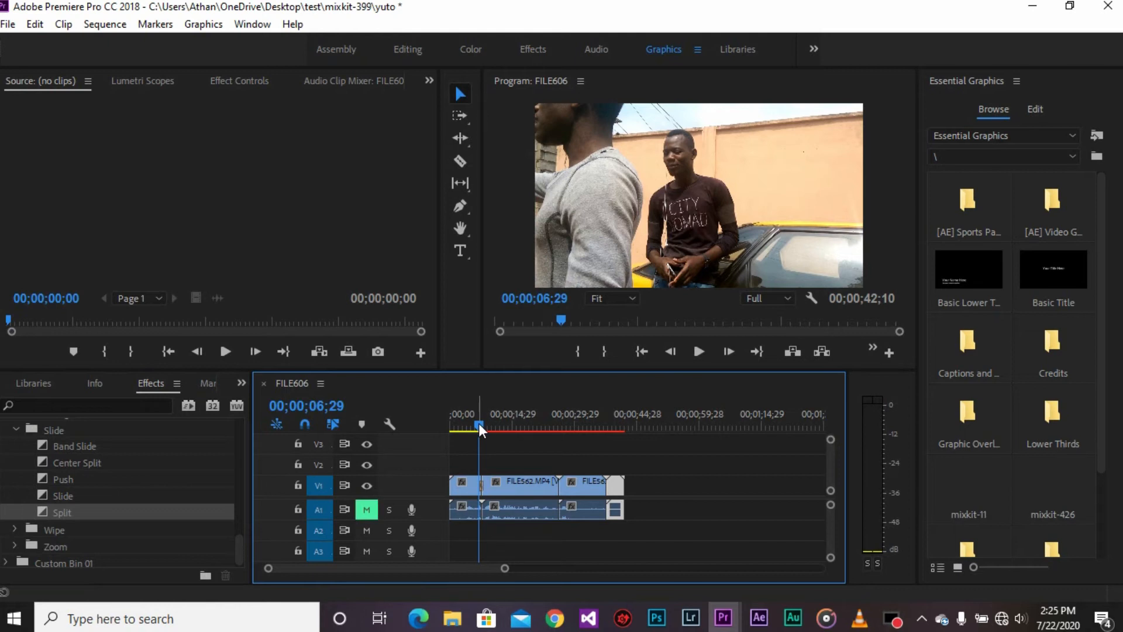
{"action": "left_click_drag", "start_coordinate": [479, 426], "coordinate": [479, 426]}
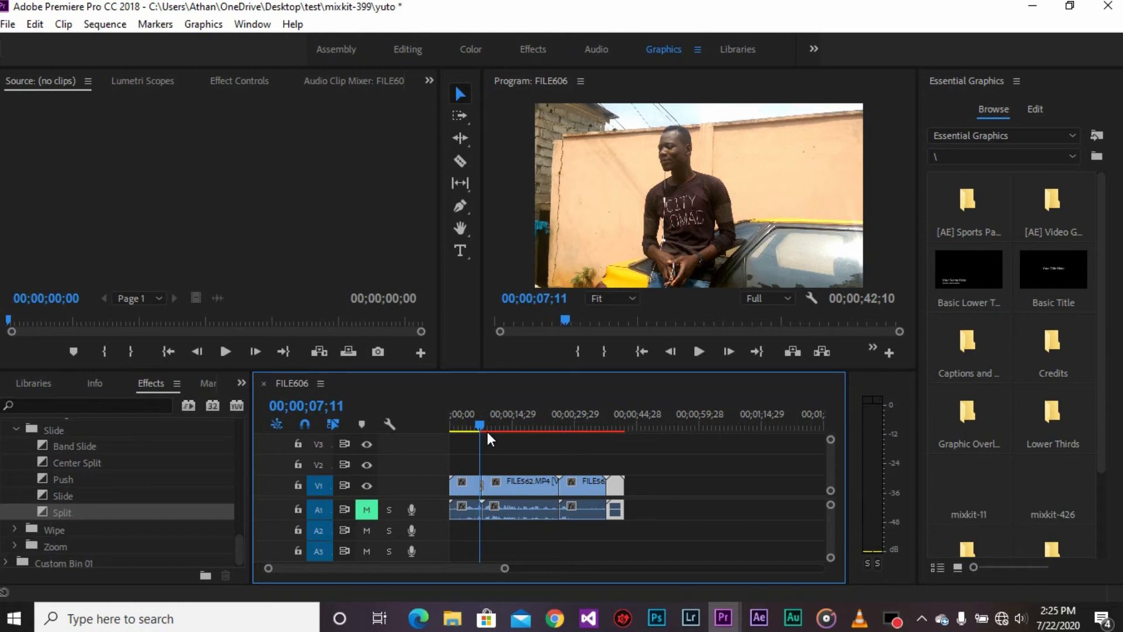
{"action": "left_click", "coordinate": [483, 429]}
{"action": "left_click_drag", "start_coordinate": [483, 427], "coordinate": [476, 430]}
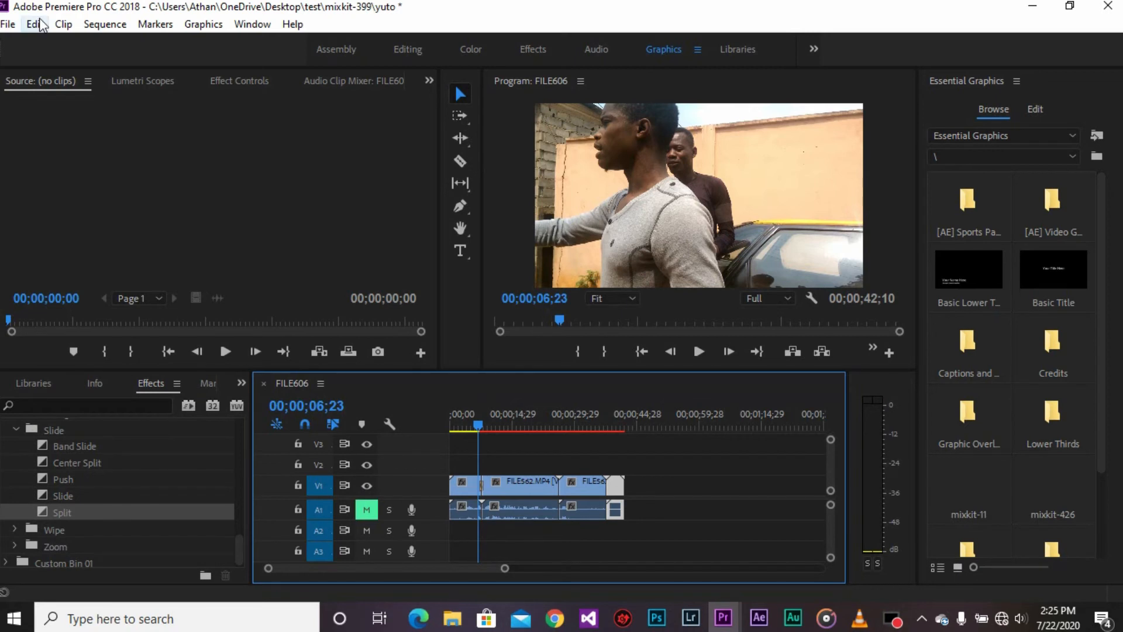
Undo the Split transition at the first cut
{"action": "left_click", "coordinate": [63, 24]}
{"action": "mouse_move", "coordinate": [44, 27]}
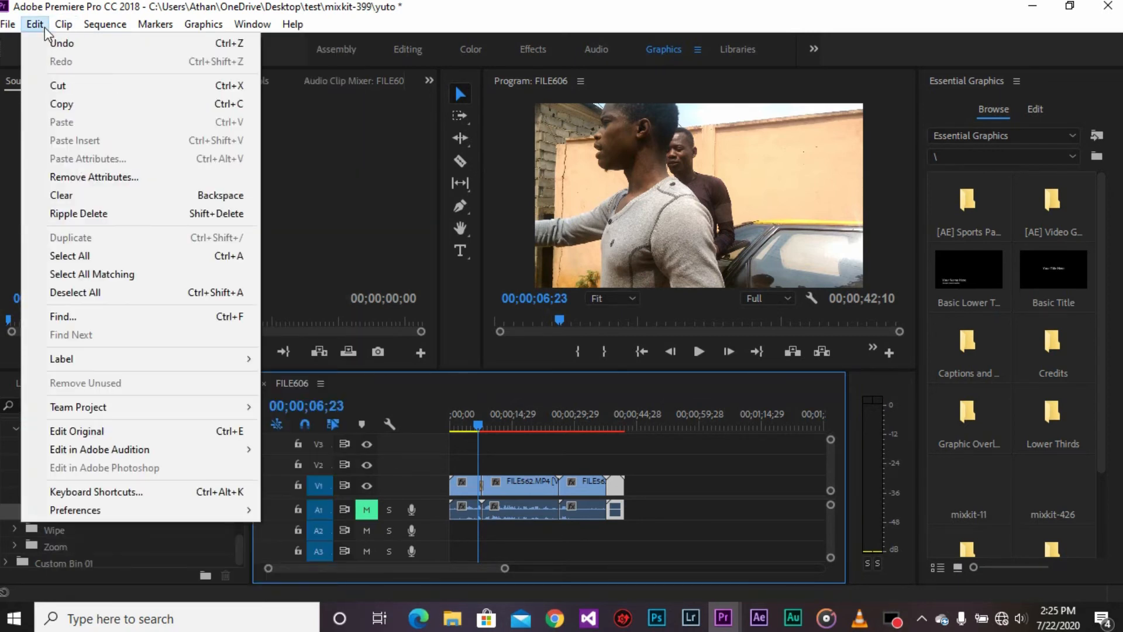
{"action": "left_click", "coordinate": [58, 43]}
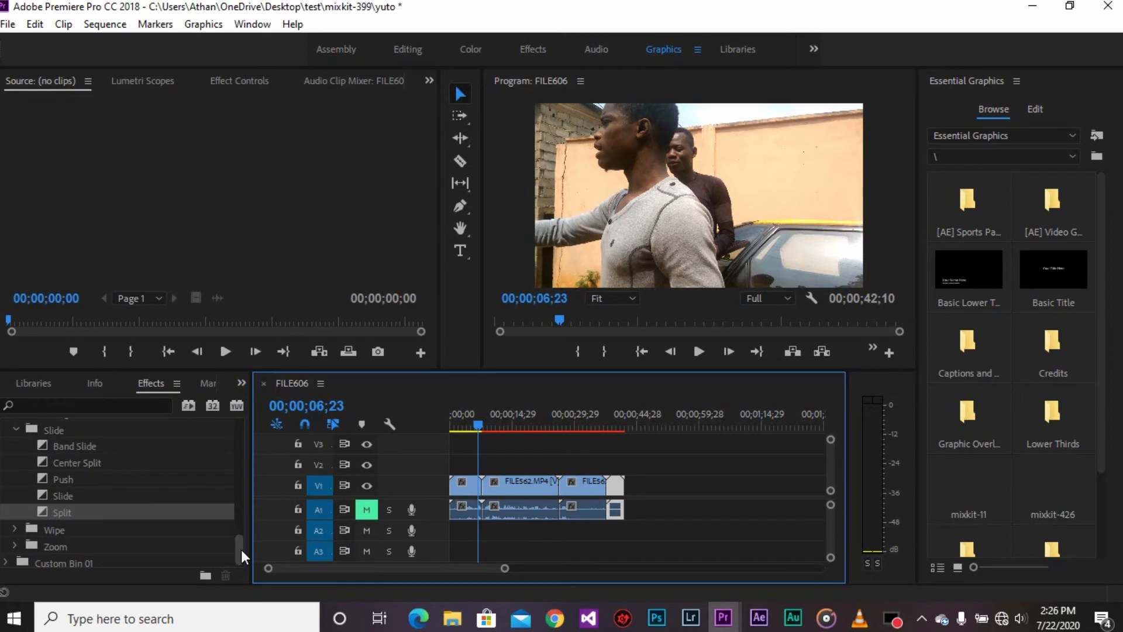
Expand the Wipe group and examine the transitions it offers, from Band Wipe to Zig-Zag Blocks
{"action": "left_click", "coordinate": [15, 529]}
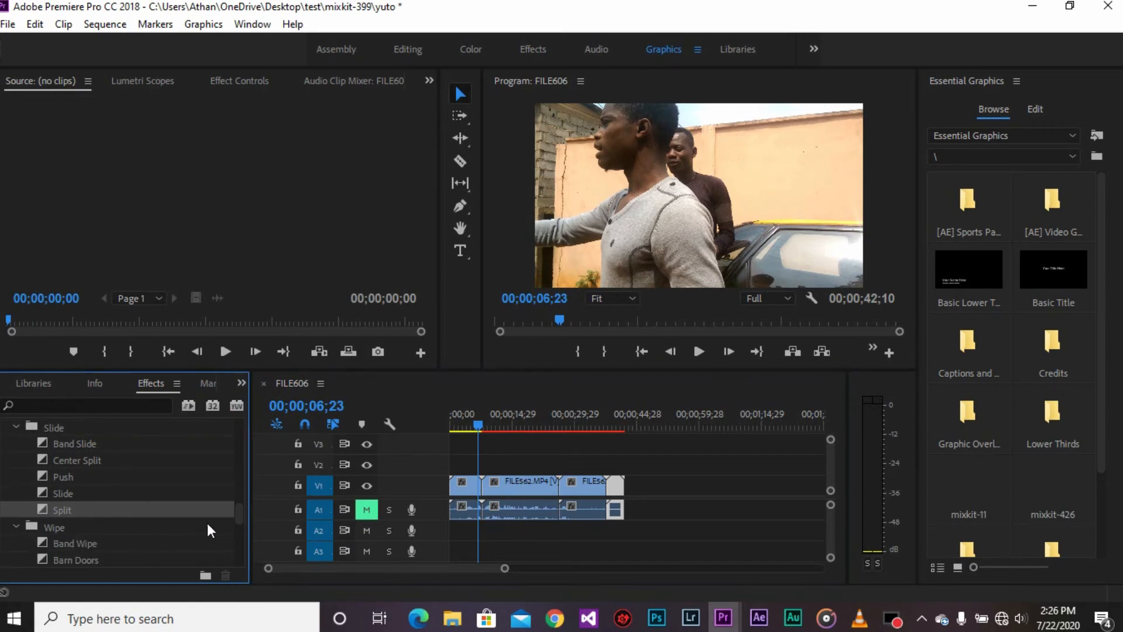
{"action": "mouse_move", "coordinate": [239, 515]}
{"action": "left_mouse_down"}
{"action": "mouse_move", "coordinate": [237, 541]}
{"action": "mouse_move", "coordinate": [240, 528]}
{"action": "left_mouse_up"}
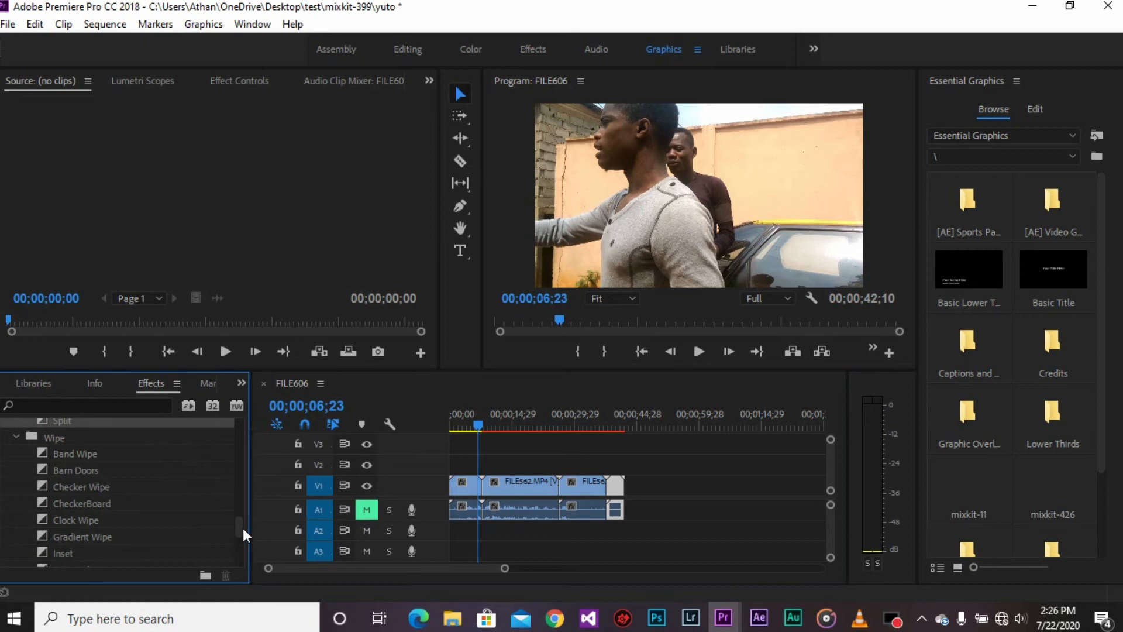
{"action": "left_click_drag", "start_coordinate": [244, 527], "coordinate": [240, 537]}
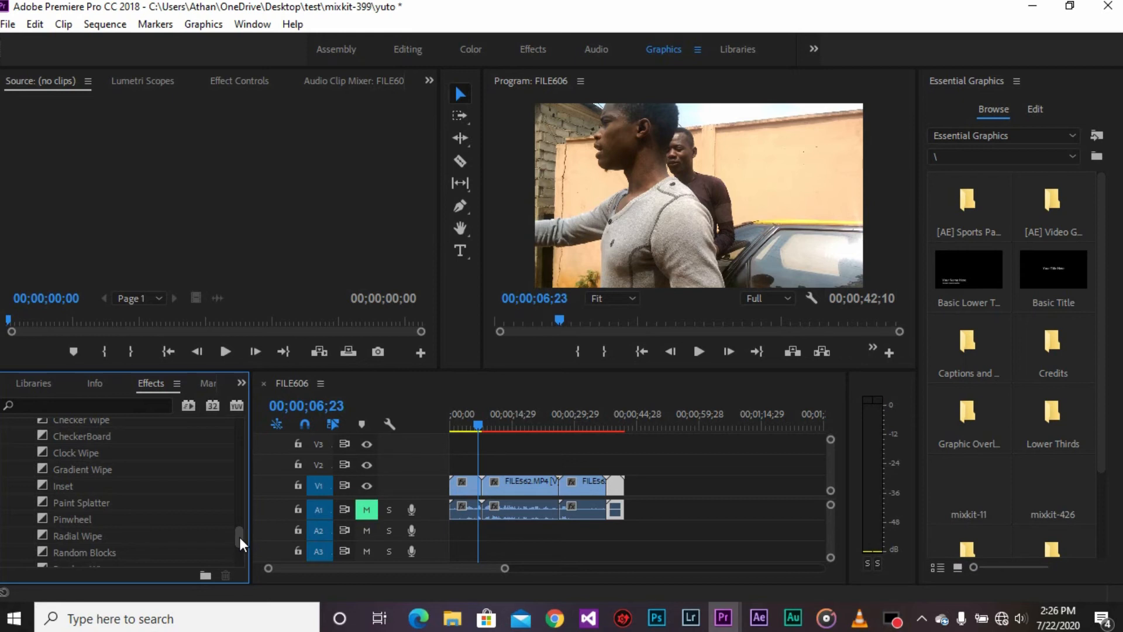
{"action": "left_click_drag", "start_coordinate": [240, 537], "coordinate": [239, 552]}
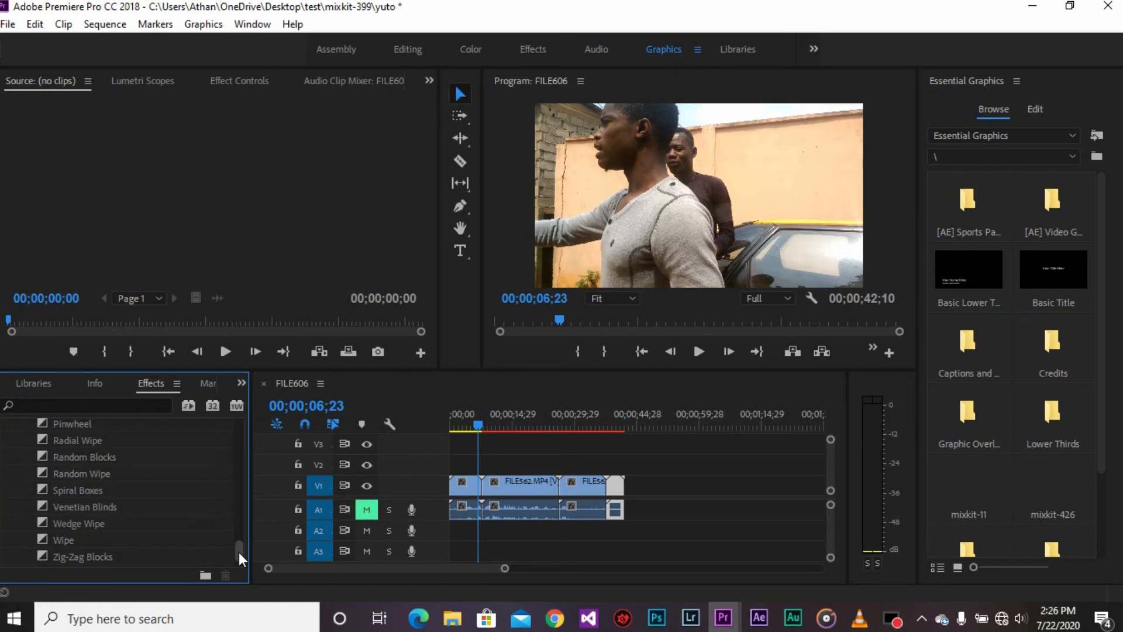
Try Clock Wipe at the cut between the first two clips, scrub over it to preview the effect, and undo it
{"action": "left_click_drag", "start_coordinate": [239, 552], "coordinate": [239, 527]}
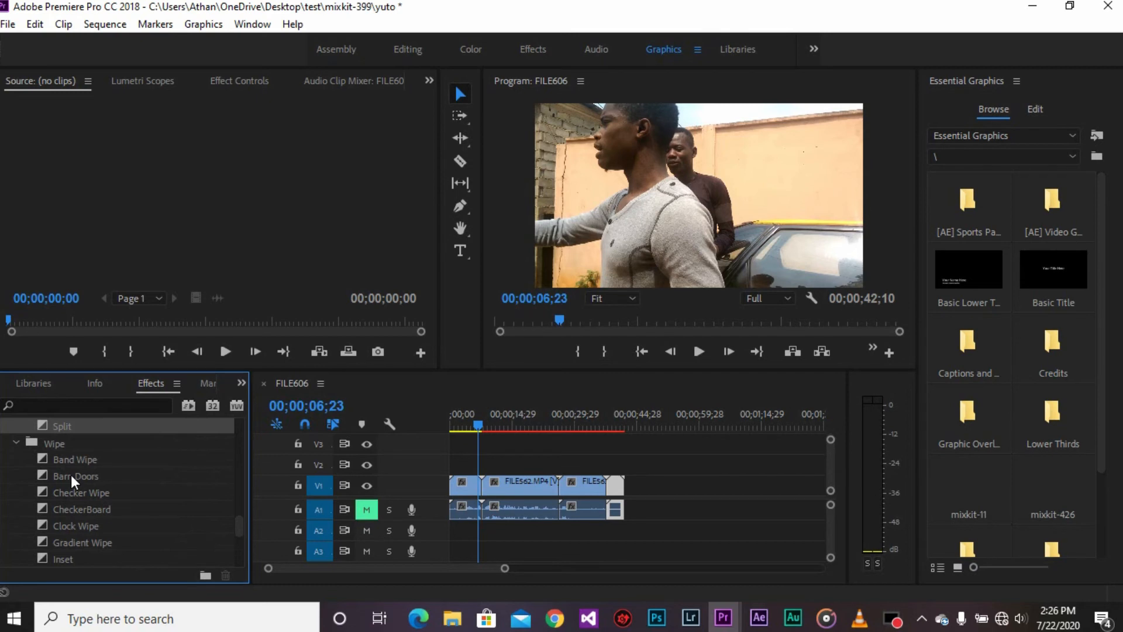
{"action": "left_click_drag", "start_coordinate": [75, 526], "coordinate": [483, 490]}
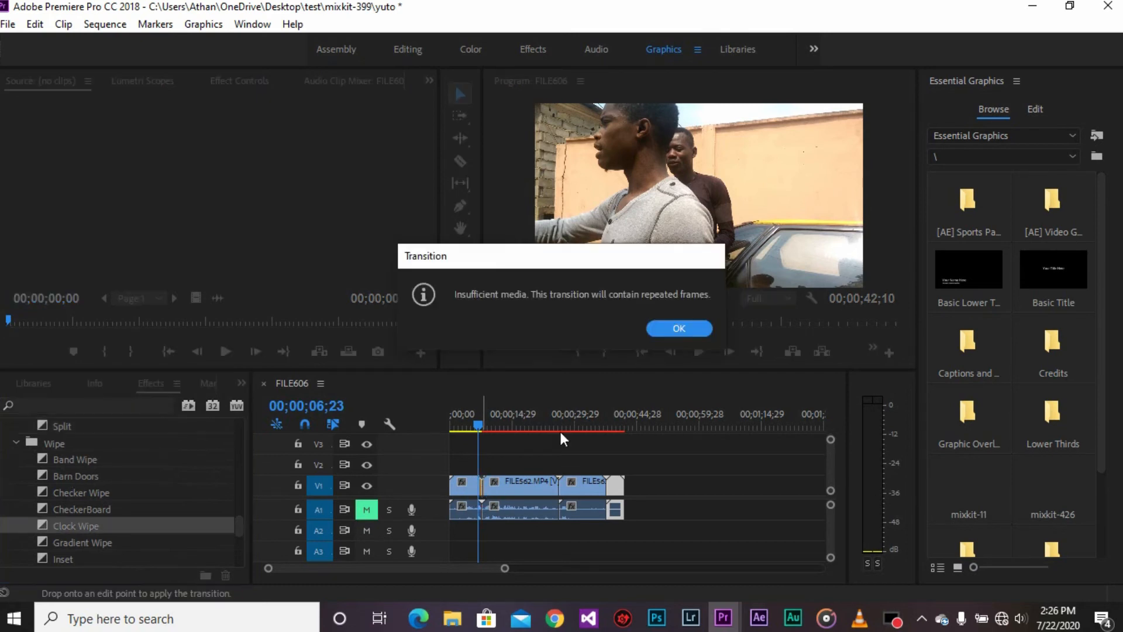
{"action": "left_click", "coordinate": [658, 328]}
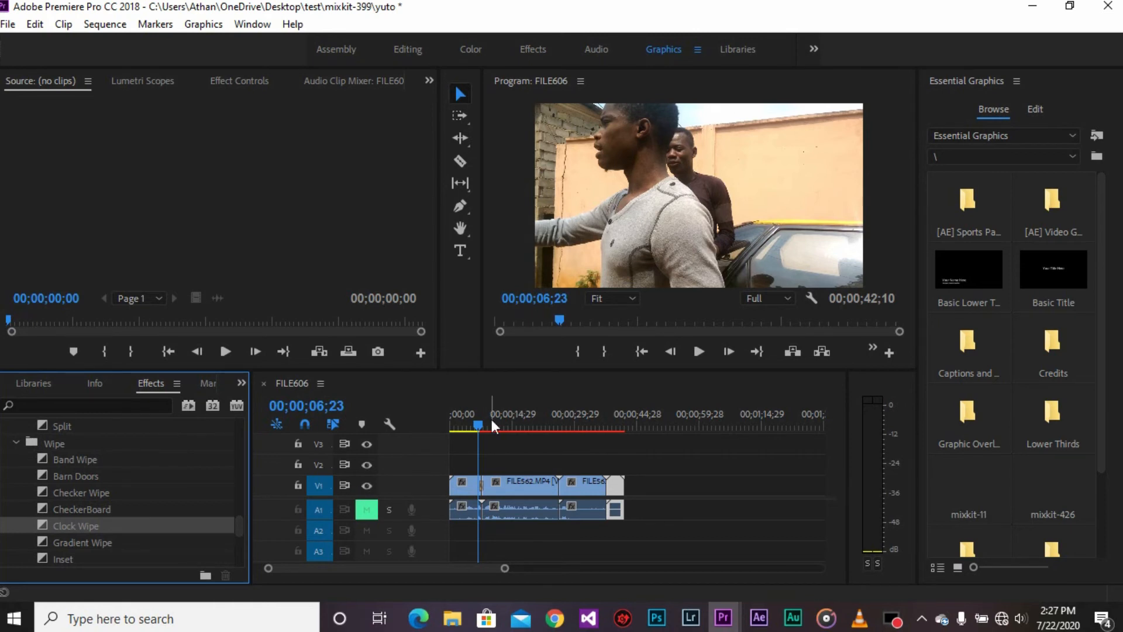
{"action": "left_click_drag", "start_coordinate": [479, 423], "coordinate": [486, 432]}
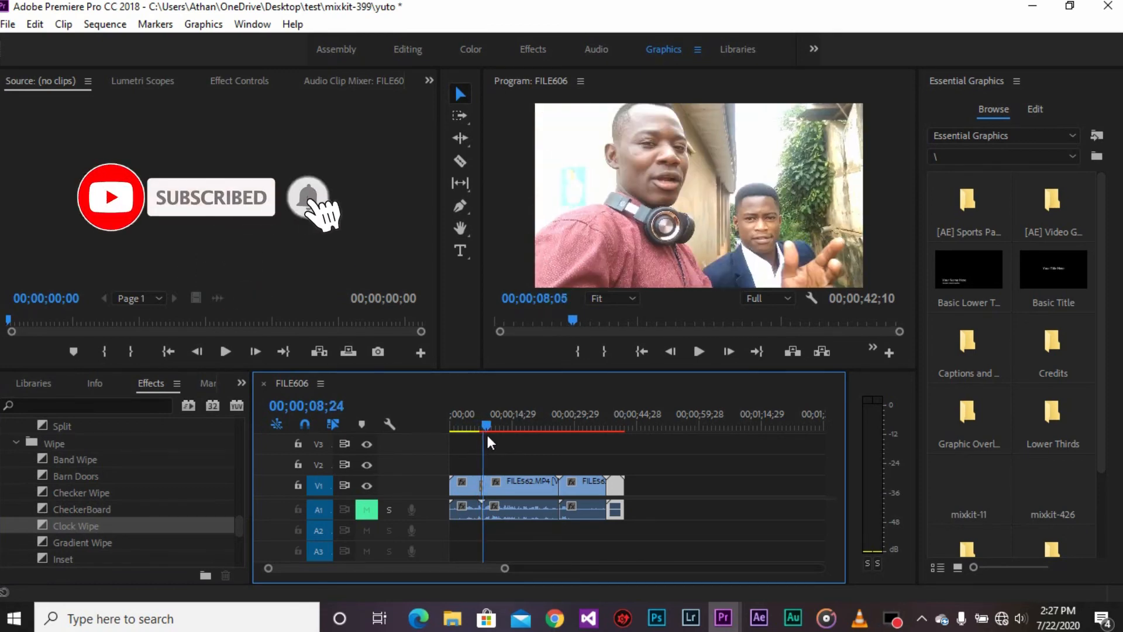
{"action": "left_click_drag", "start_coordinate": [487, 436], "coordinate": [486, 448]}
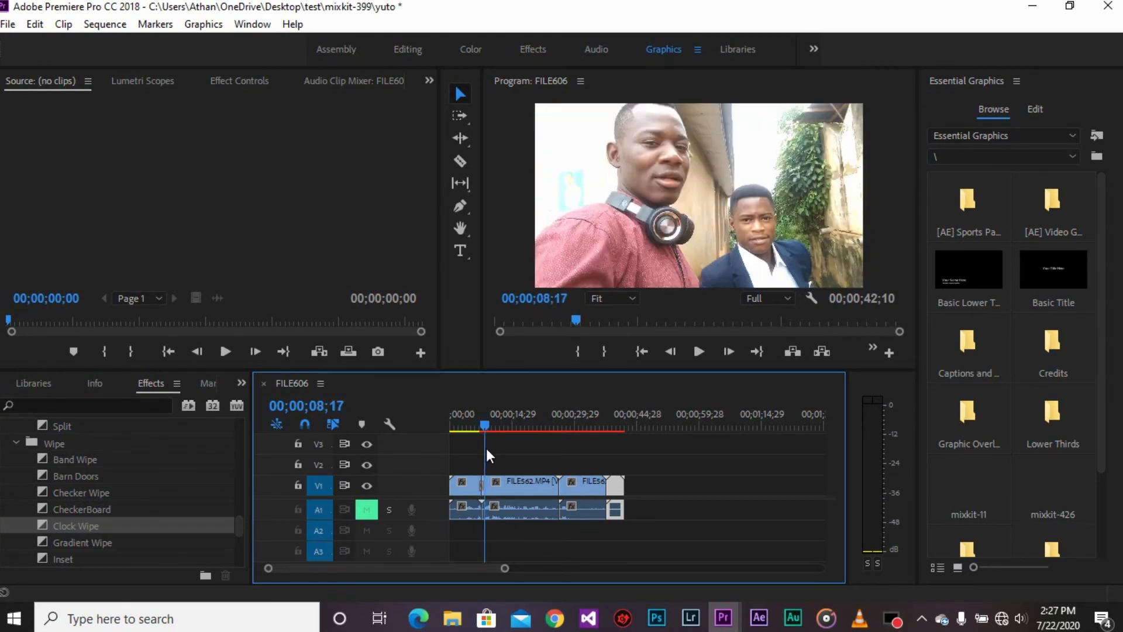
{"action": "left_click", "coordinate": [41, 24]}
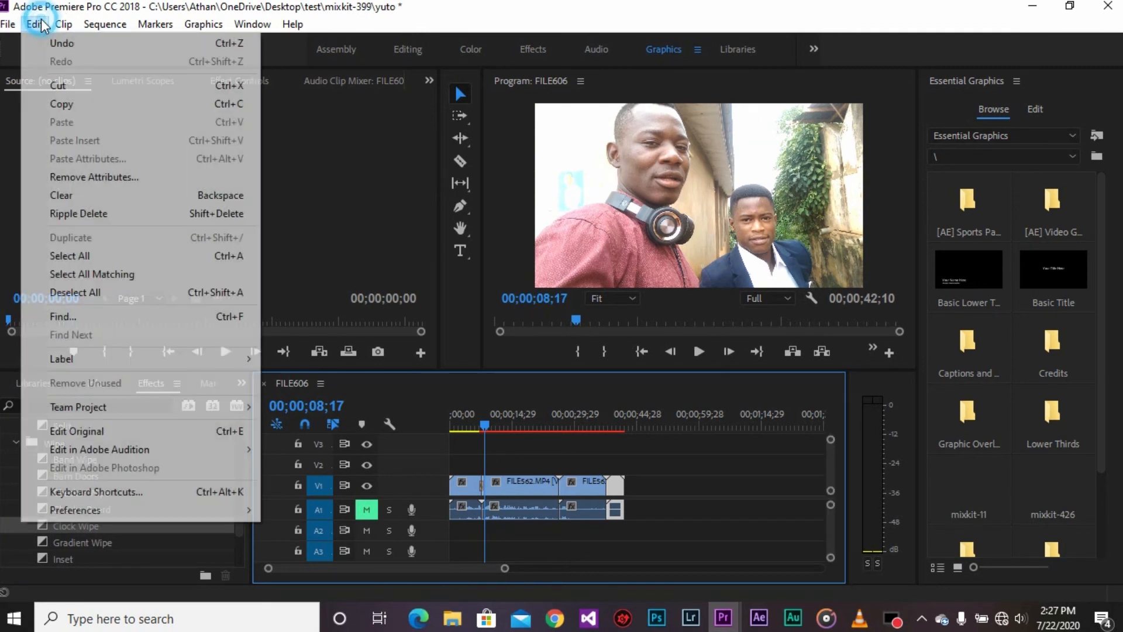
{"action": "left_click", "coordinate": [62, 43]}
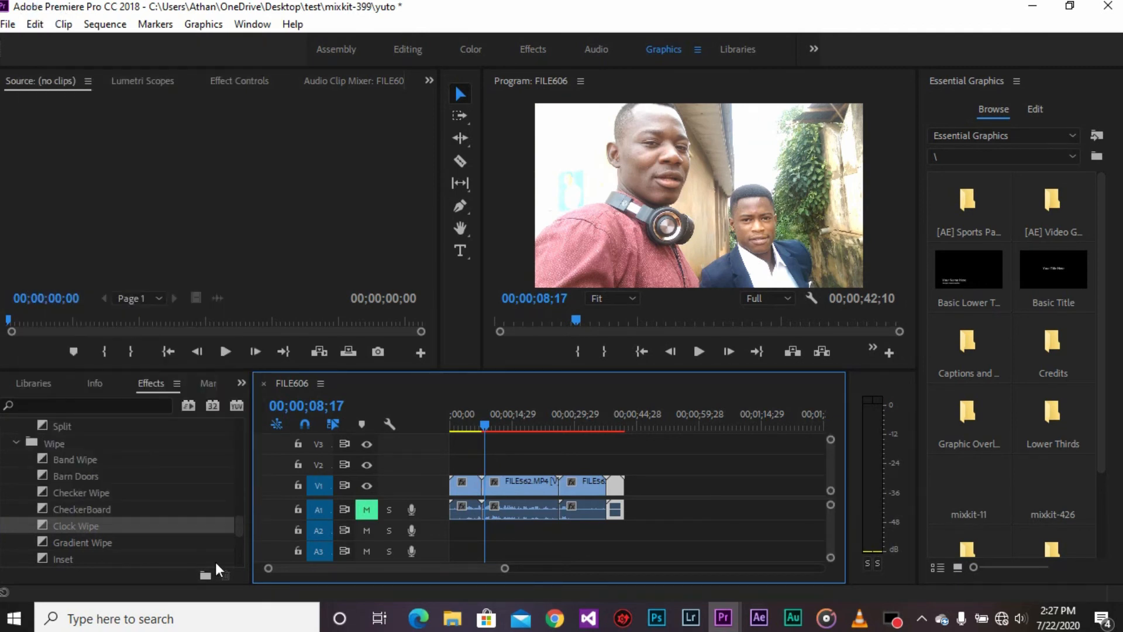
Apply Radial Wipe at the cut between the first two clips and scrub back and forth over it to preview the effect
{"action": "left_click_drag", "start_coordinate": [239, 528], "coordinate": [243, 546]}
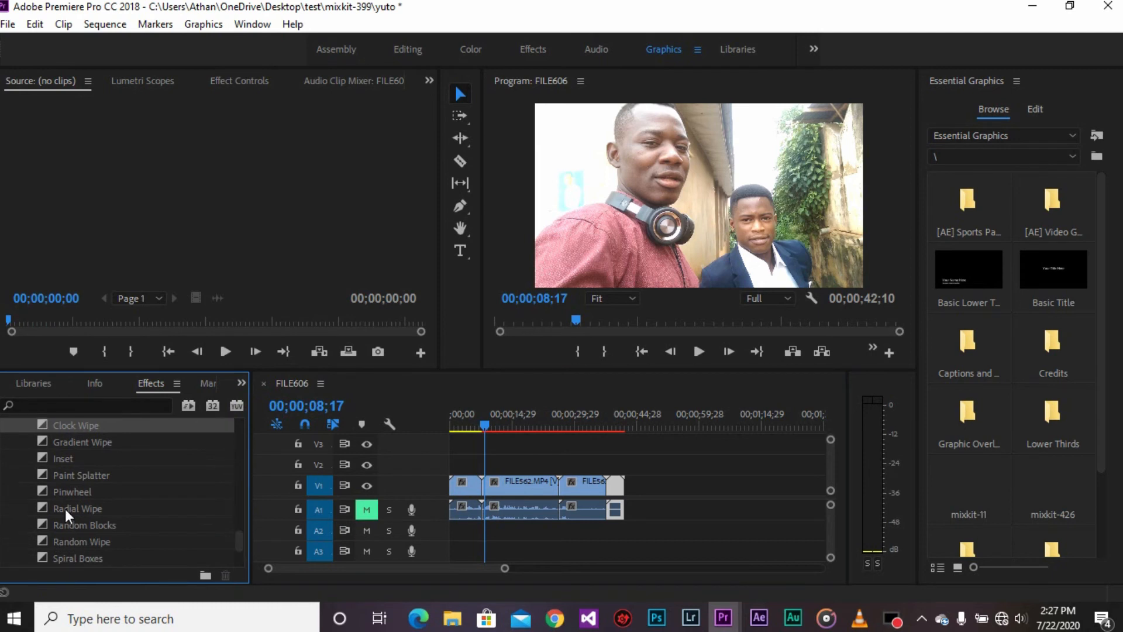
{"action": "left_click_drag", "start_coordinate": [65, 509], "coordinate": [463, 505]}
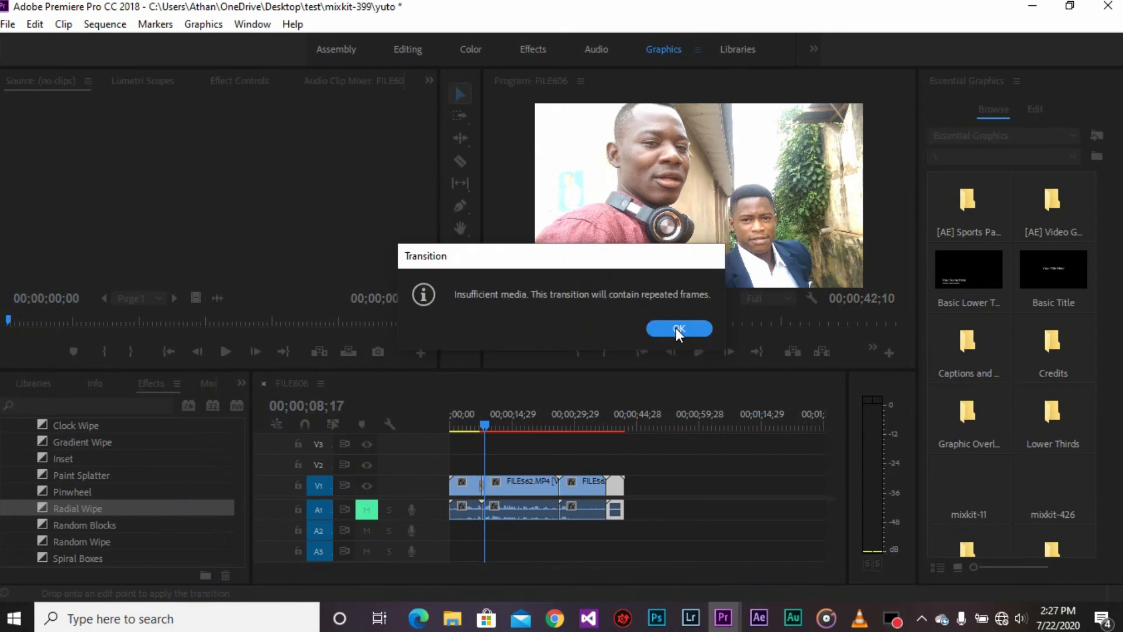
{"action": "left_click", "coordinate": [677, 328]}
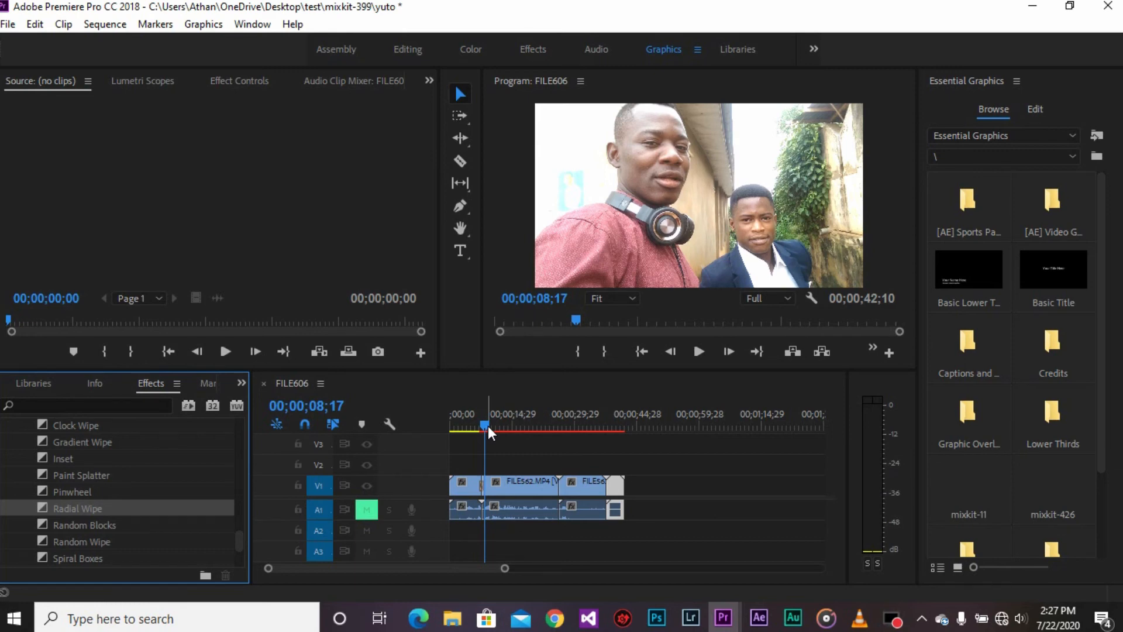
{"action": "left_click_drag", "start_coordinate": [488, 426], "coordinate": [480, 439]}
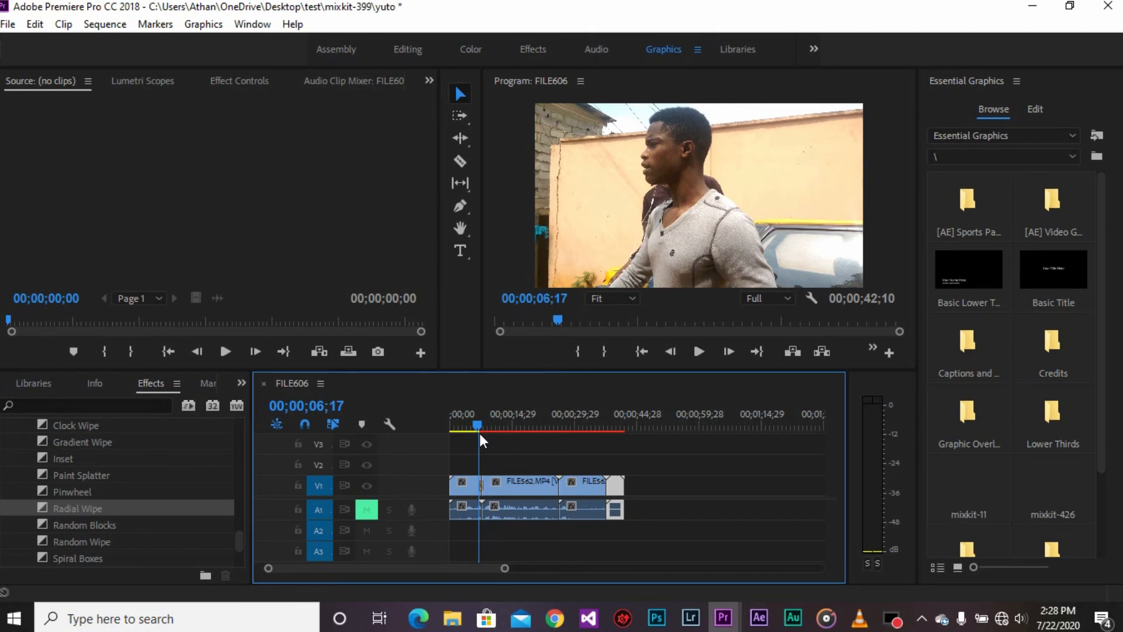
{"action": "left_click_drag", "start_coordinate": [480, 436], "coordinate": [492, 439]}
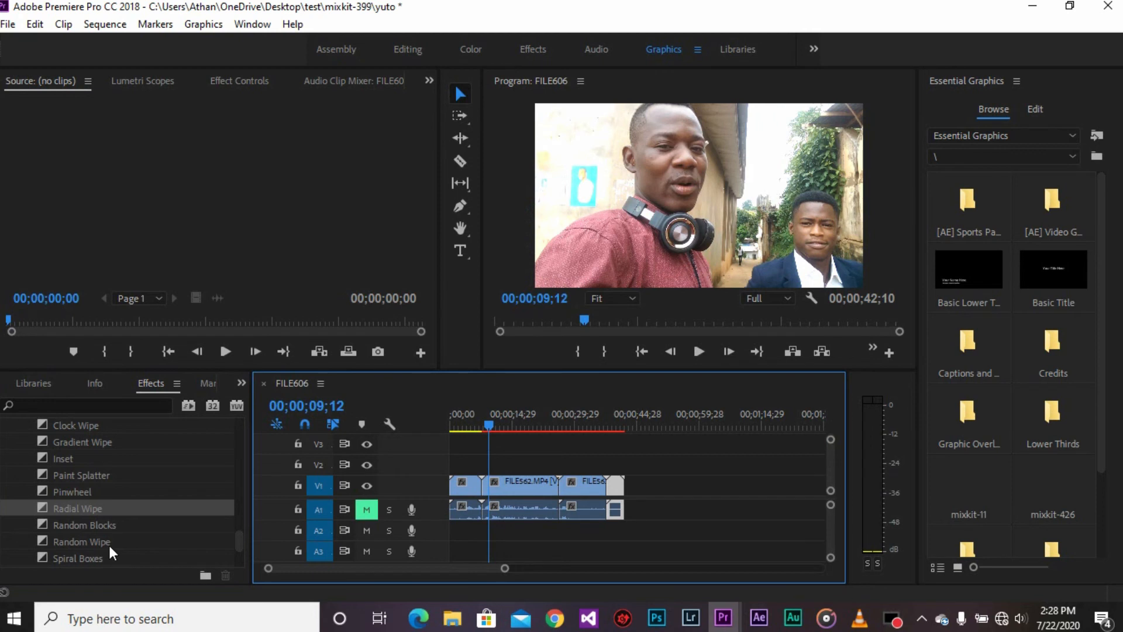
Apply Random Wipe at the cut between the first two clips and scrub across it to preview the effect
{"action": "left_click", "coordinate": [242, 550]}
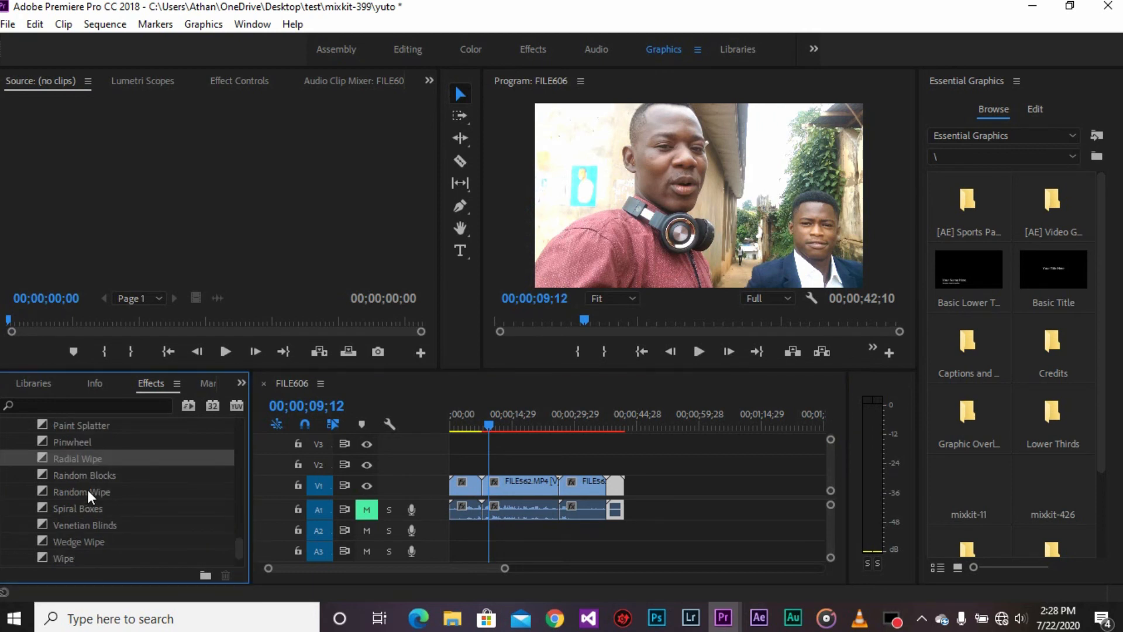
{"action": "left_click_drag", "start_coordinate": [88, 490], "coordinate": [489, 504]}
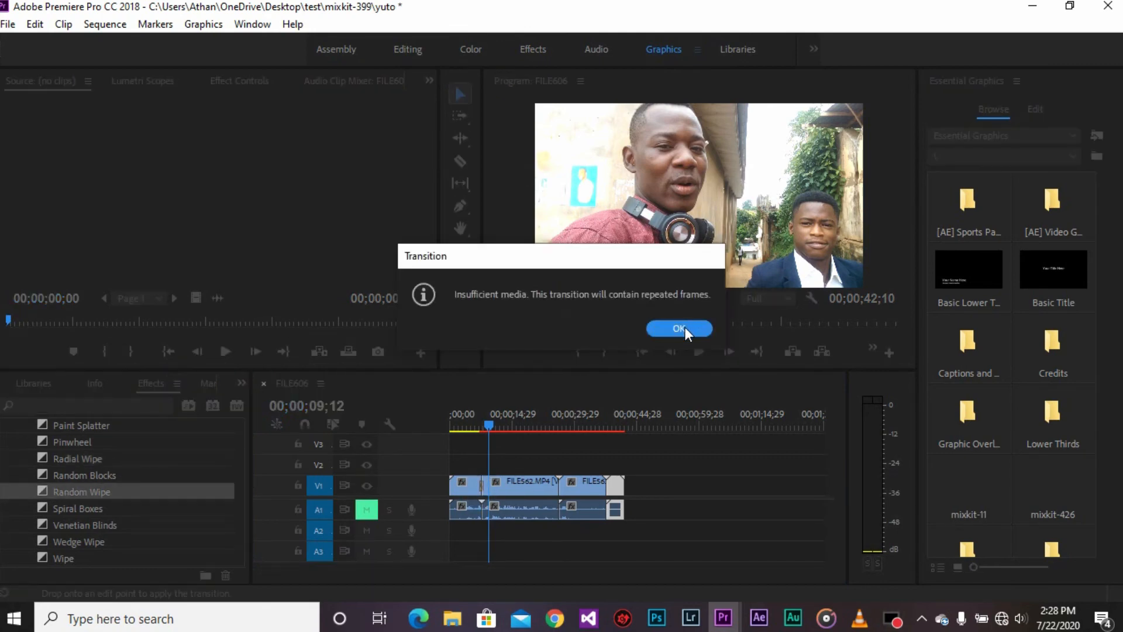
{"action": "left_click", "coordinate": [685, 329]}
{"action": "left_click_drag", "start_coordinate": [478, 427], "coordinate": [490, 434]}
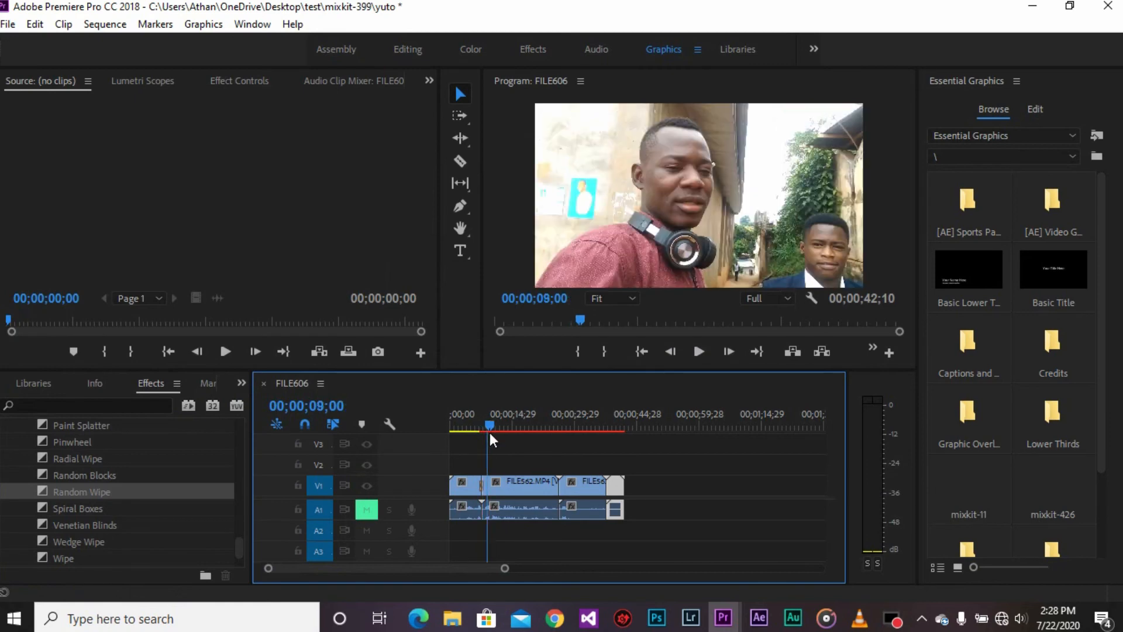
{"action": "left_click_drag", "start_coordinate": [490, 434], "coordinate": [491, 440]}
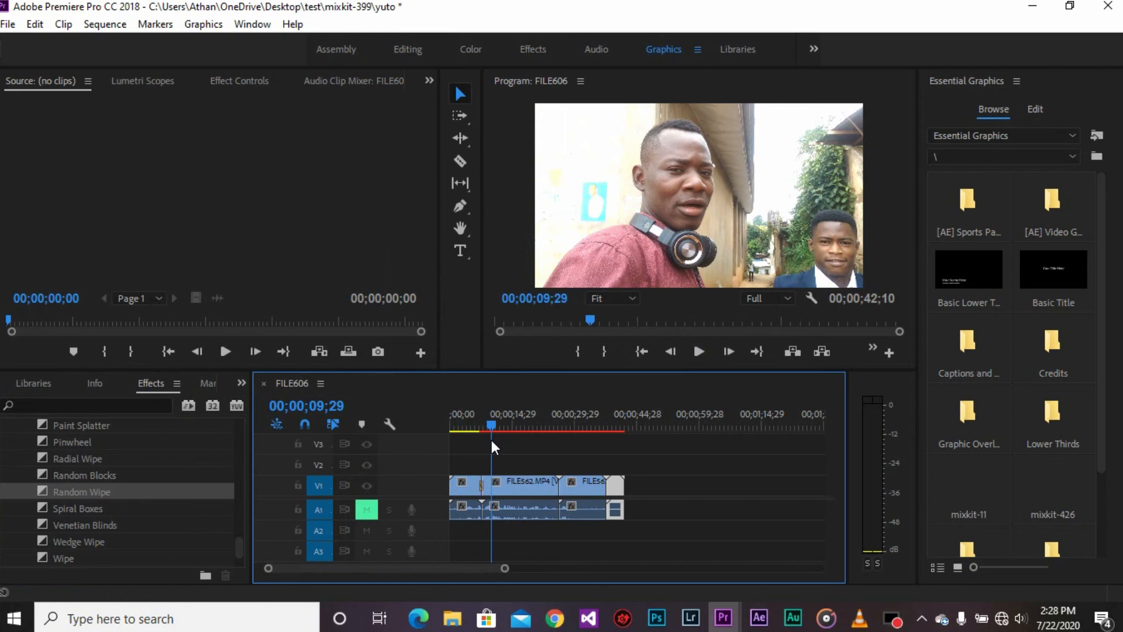
{"action": "left_click_drag", "start_coordinate": [492, 440], "coordinate": [486, 446]}
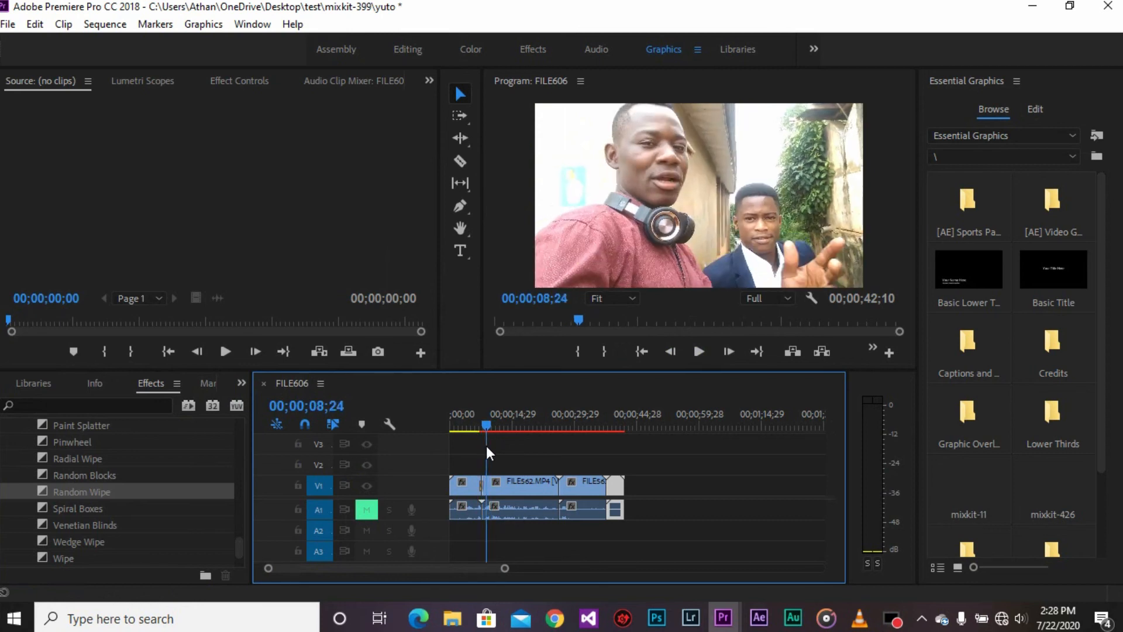
{"action": "left_click_drag", "start_coordinate": [486, 446], "coordinate": [486, 446]}
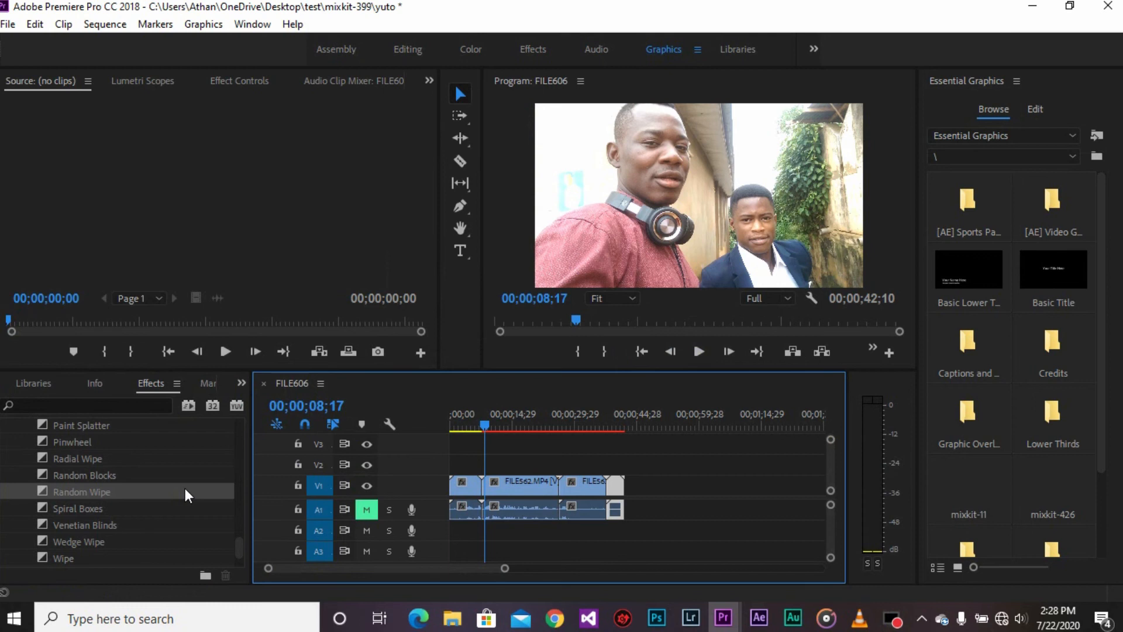
Apply Venetian Blinds at the first cut and scrub back and forth over it to preview the effect, ending at 00;00;06;17
{"action": "left_click_drag", "start_coordinate": [176, 525], "coordinate": [493, 507]}
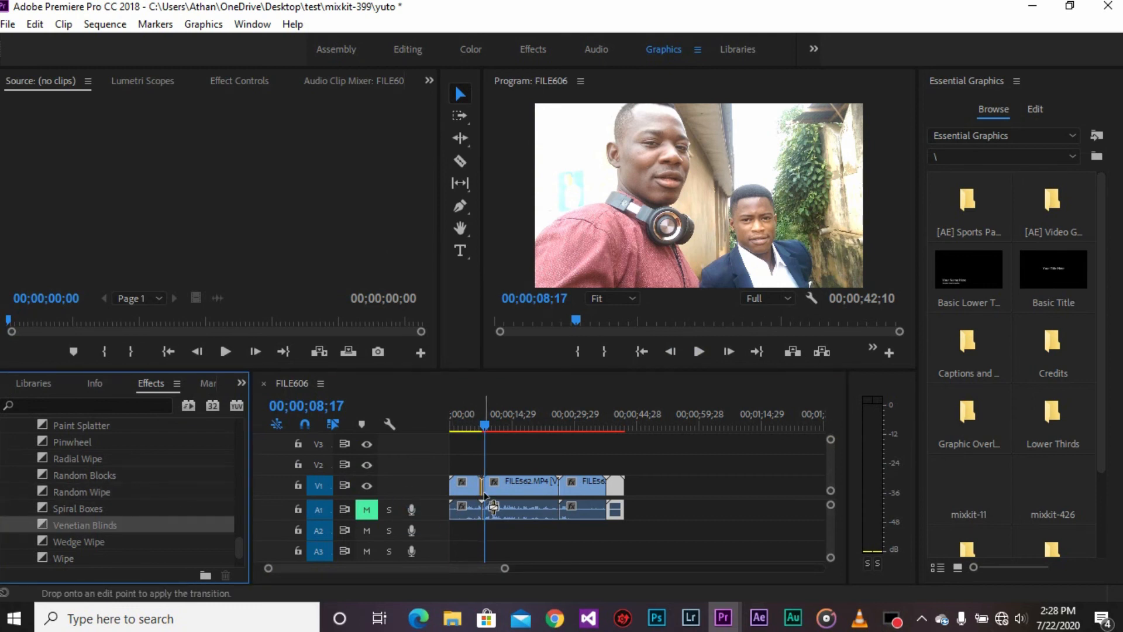
{"action": "left_click_drag", "start_coordinate": [493, 506], "coordinate": [494, 506]}
{"action": "left_click_drag", "start_coordinate": [484, 425], "coordinate": [478, 432]}
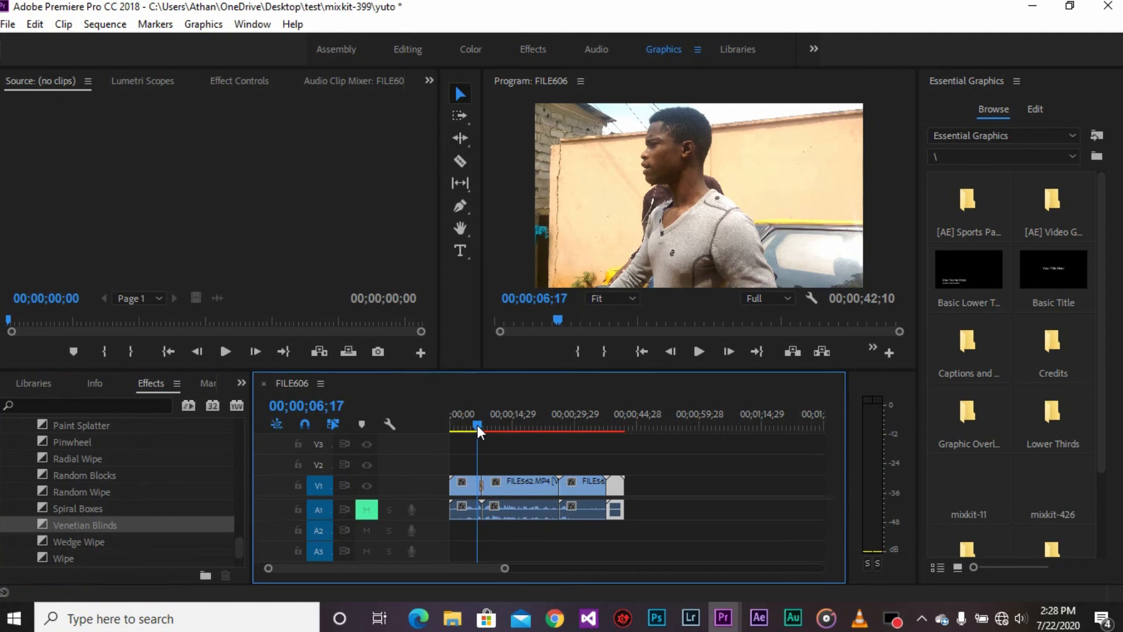
{"action": "left_click_drag", "start_coordinate": [476, 424], "coordinate": [478, 434]}
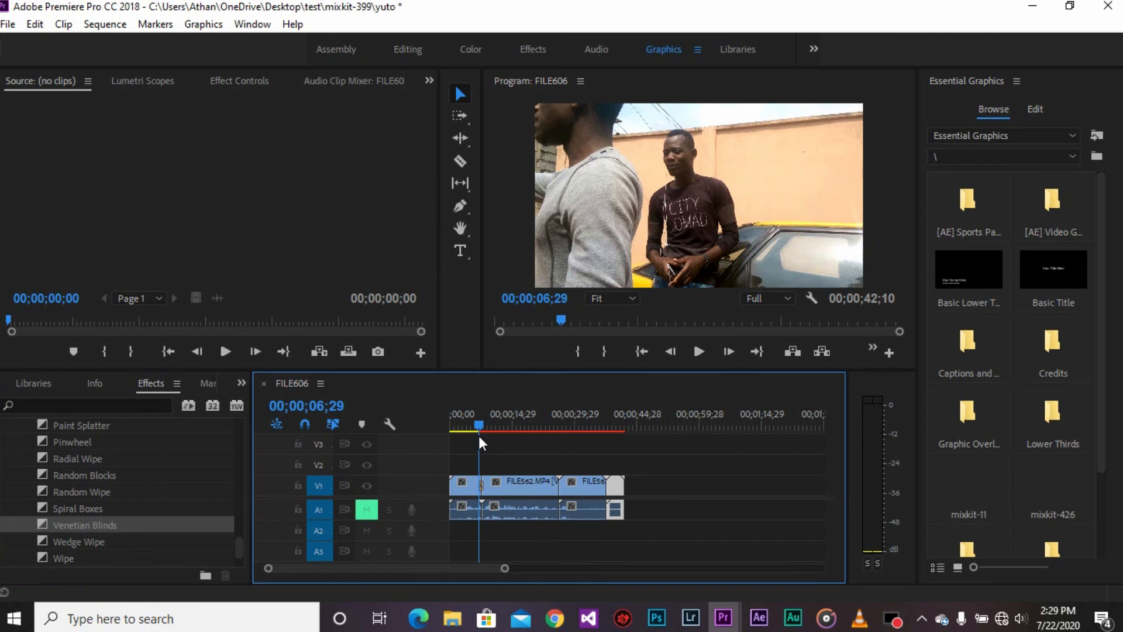
{"action": "left_click_drag", "start_coordinate": [479, 433], "coordinate": [480, 442]}
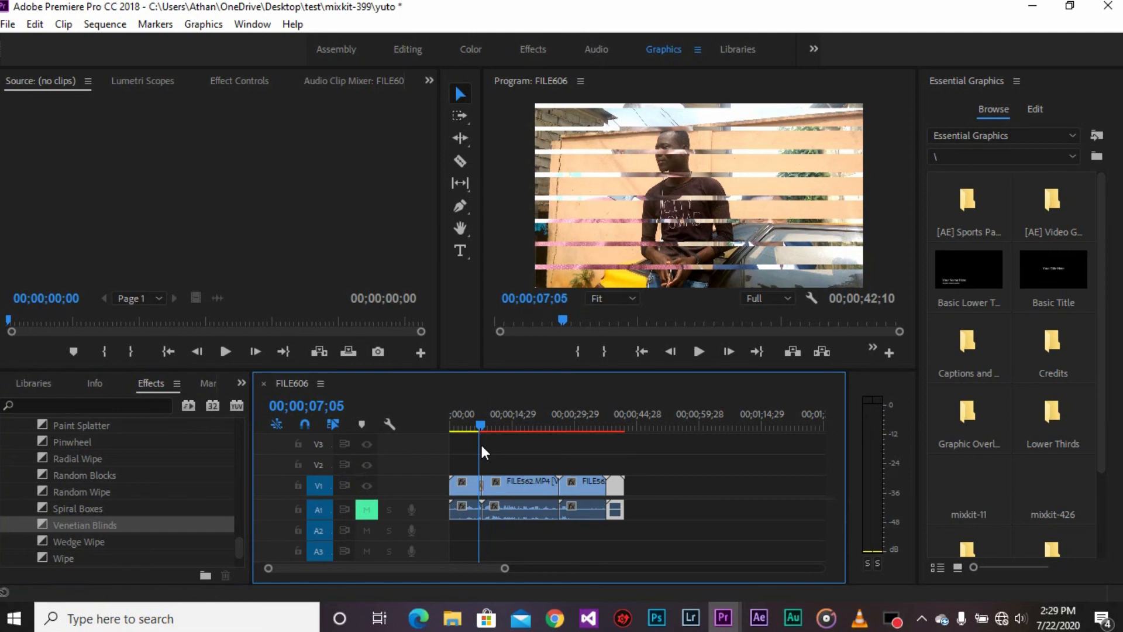
{"action": "left_click_drag", "start_coordinate": [479, 442], "coordinate": [478, 450]}
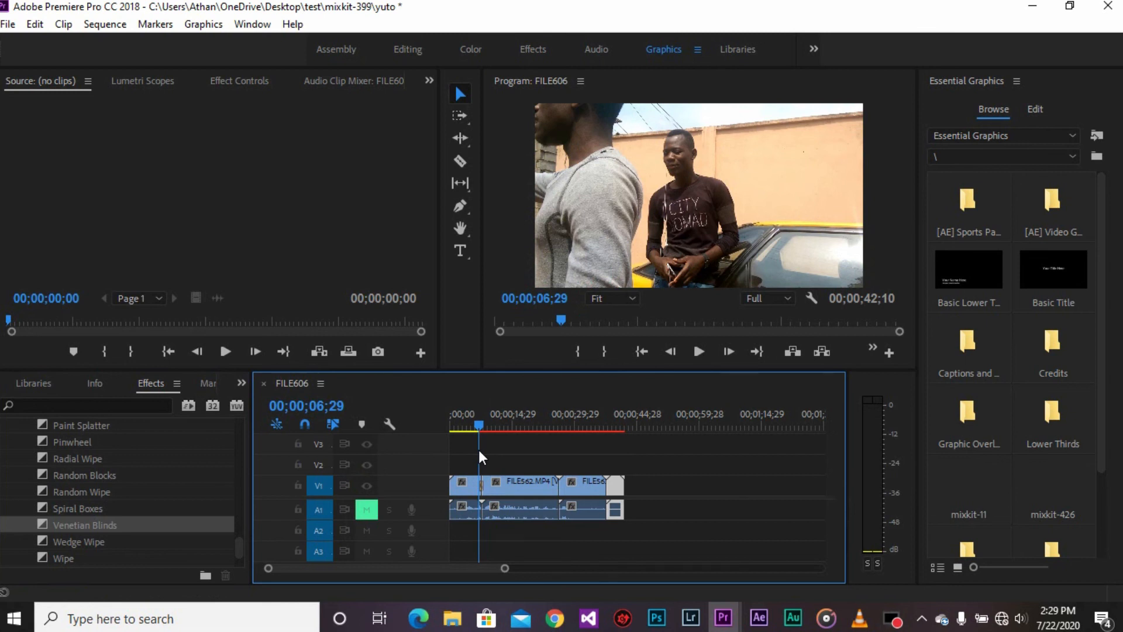
{"action": "left_click_drag", "start_coordinate": [478, 451], "coordinate": [483, 452]}
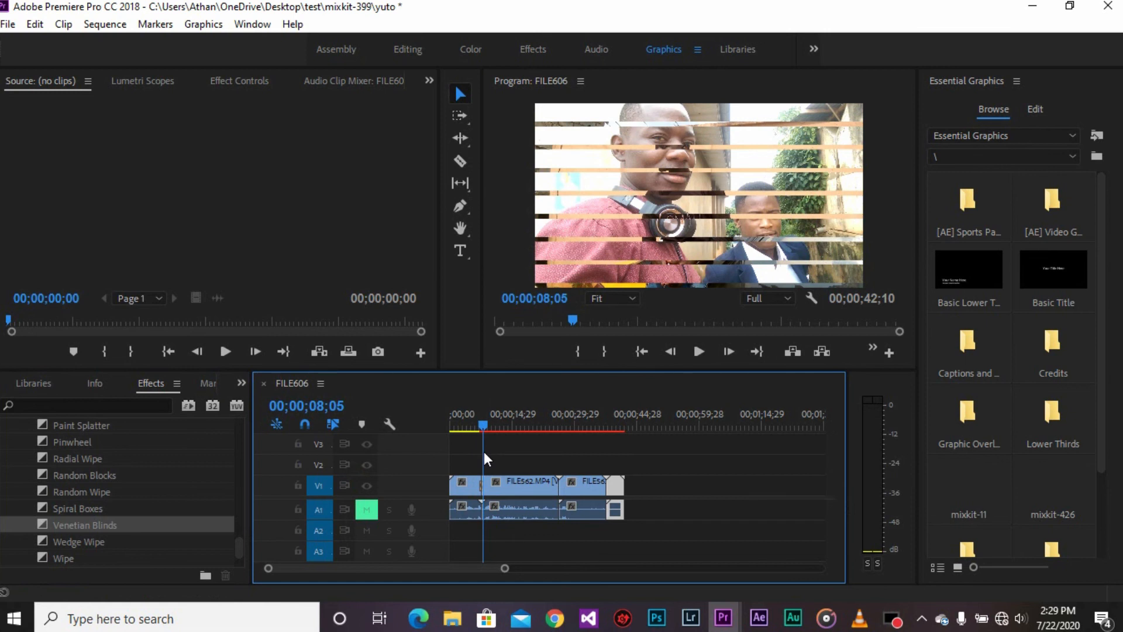
{"action": "left_click_drag", "start_coordinate": [483, 452], "coordinate": [478, 451]}
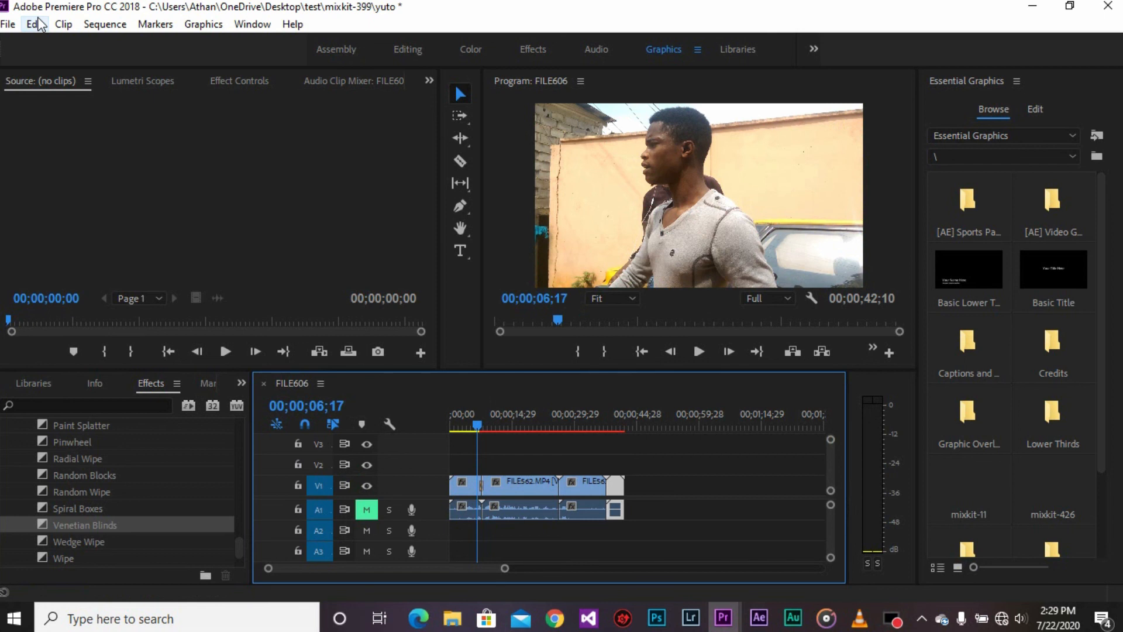
Try the Wipe transition at the cut between the first two clips, scrub into it to preview, and undo it
{"action": "left_click_drag", "start_coordinate": [236, 554], "coordinate": [236, 555]}
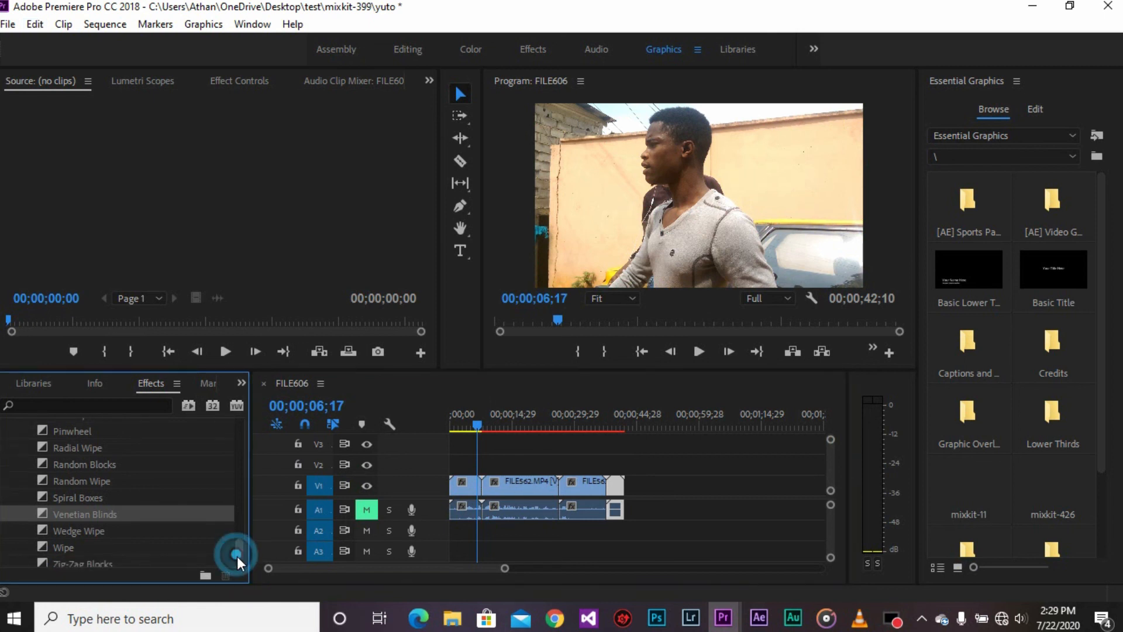
{"action": "left_click_drag", "start_coordinate": [237, 555], "coordinate": [238, 564]}
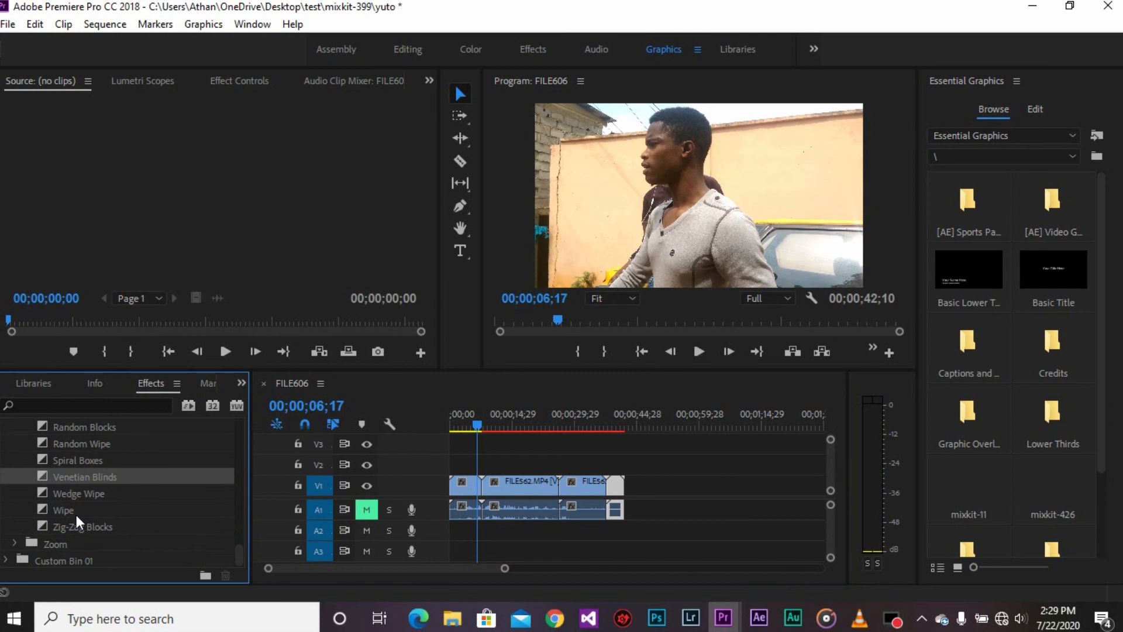
{"action": "left_click_drag", "start_coordinate": [76, 515], "coordinate": [479, 483]}
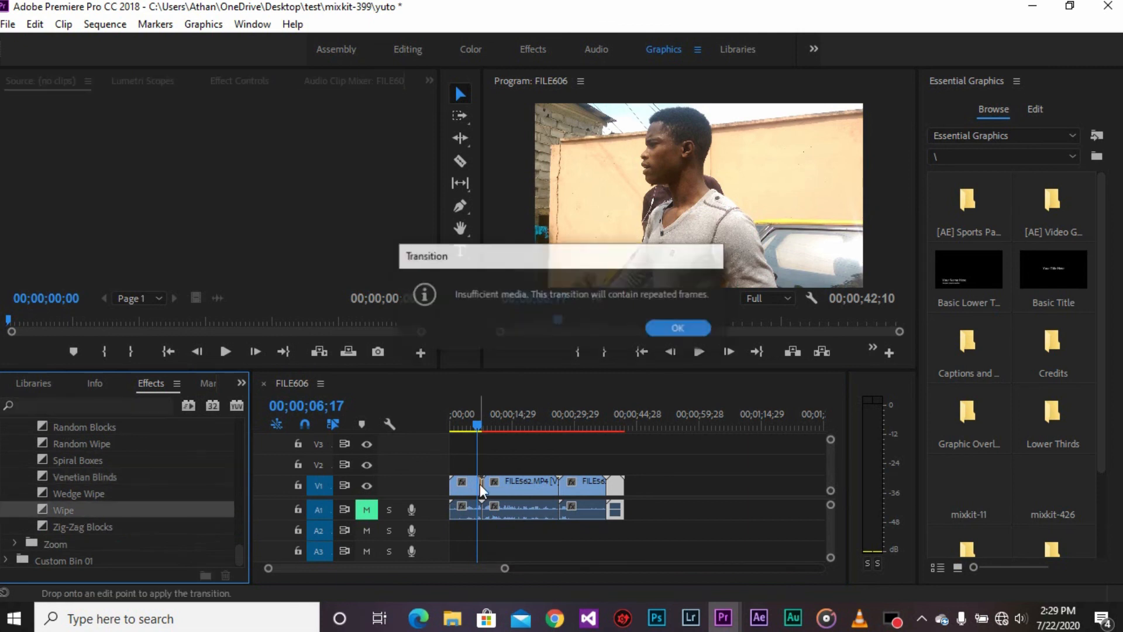
{"action": "left_click", "coordinate": [689, 324]}
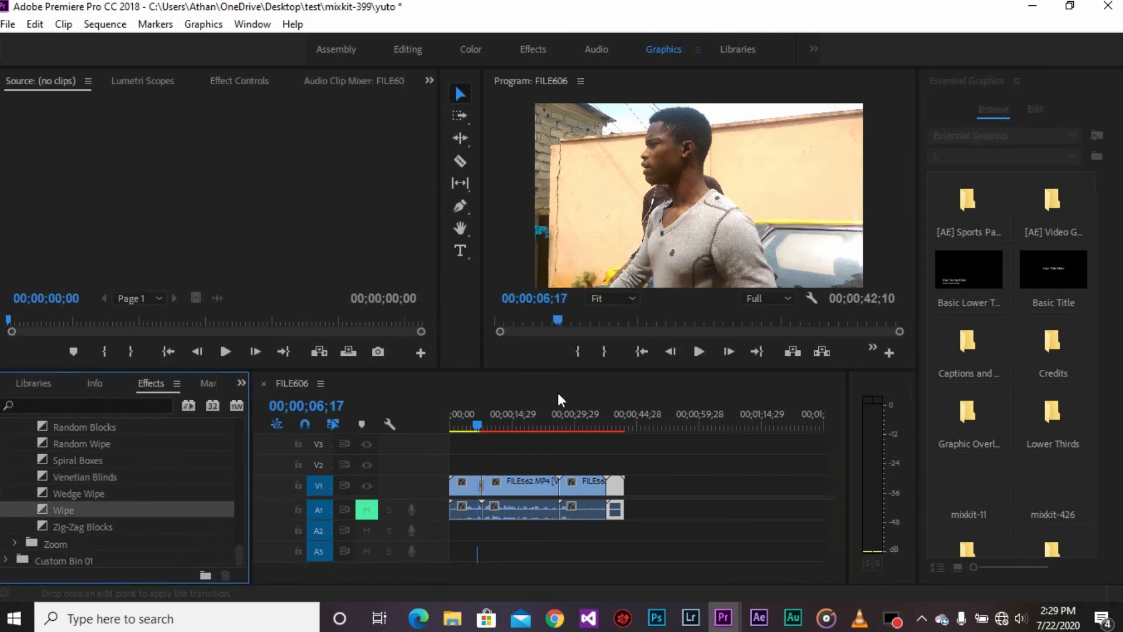
{"action": "left_click_drag", "start_coordinate": [477, 425], "coordinate": [482, 433]}
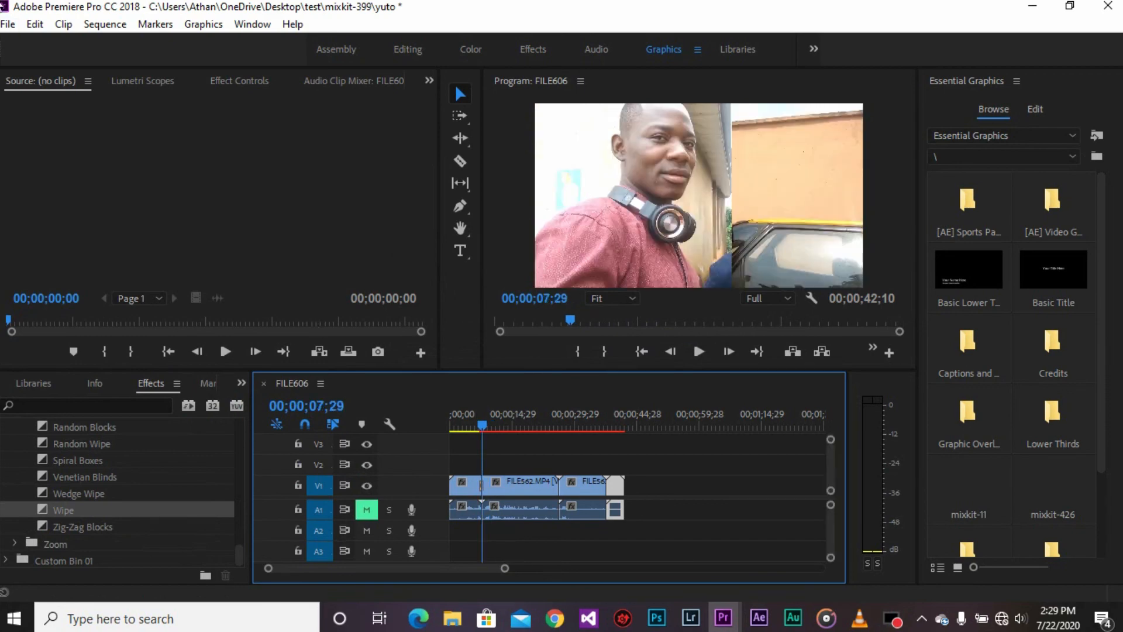
{"action": "left_click", "coordinate": [35, 23]}
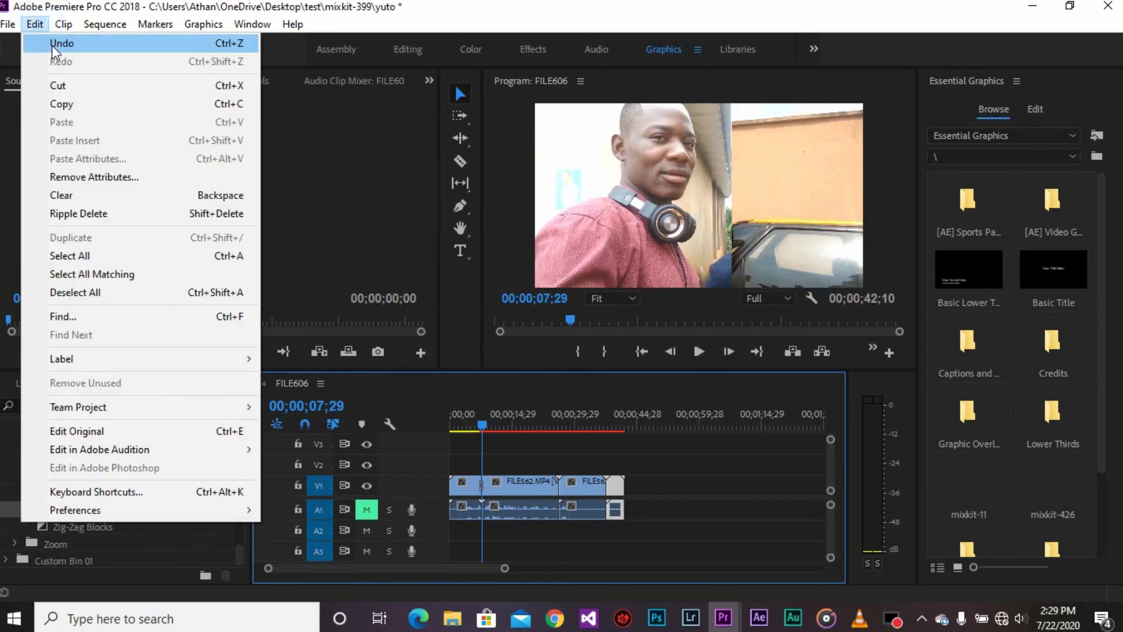
{"action": "left_click", "coordinate": [55, 43]}
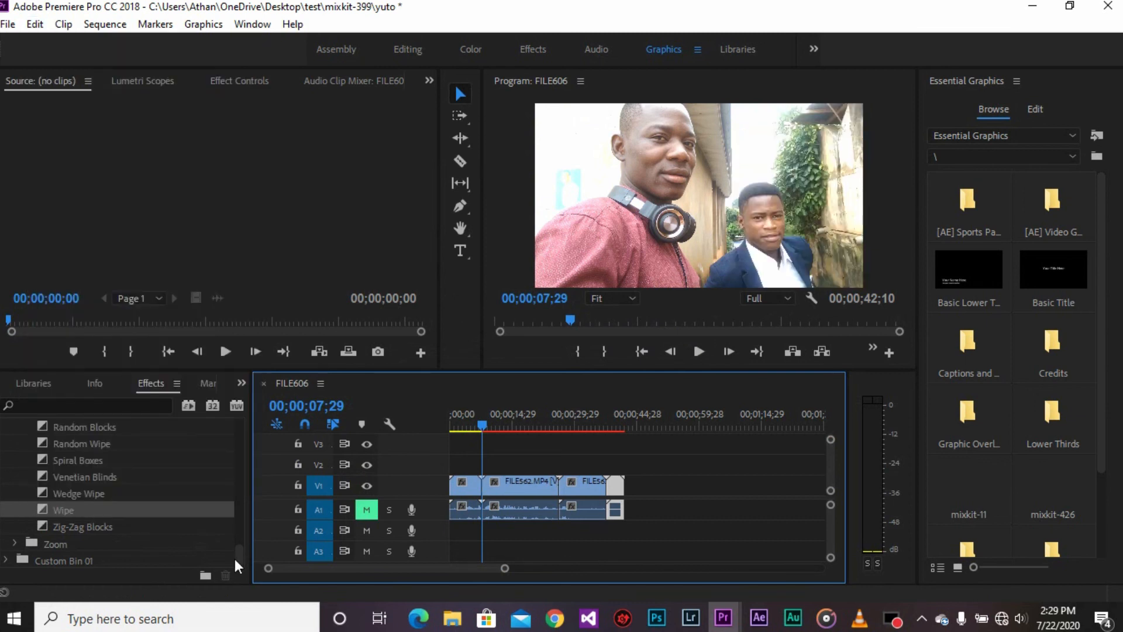
Apply Zig-Zag Blocks at the cut between the first two clips and scrub over it to preview the effect
{"action": "left_click_drag", "start_coordinate": [202, 523], "coordinate": [481, 485]}
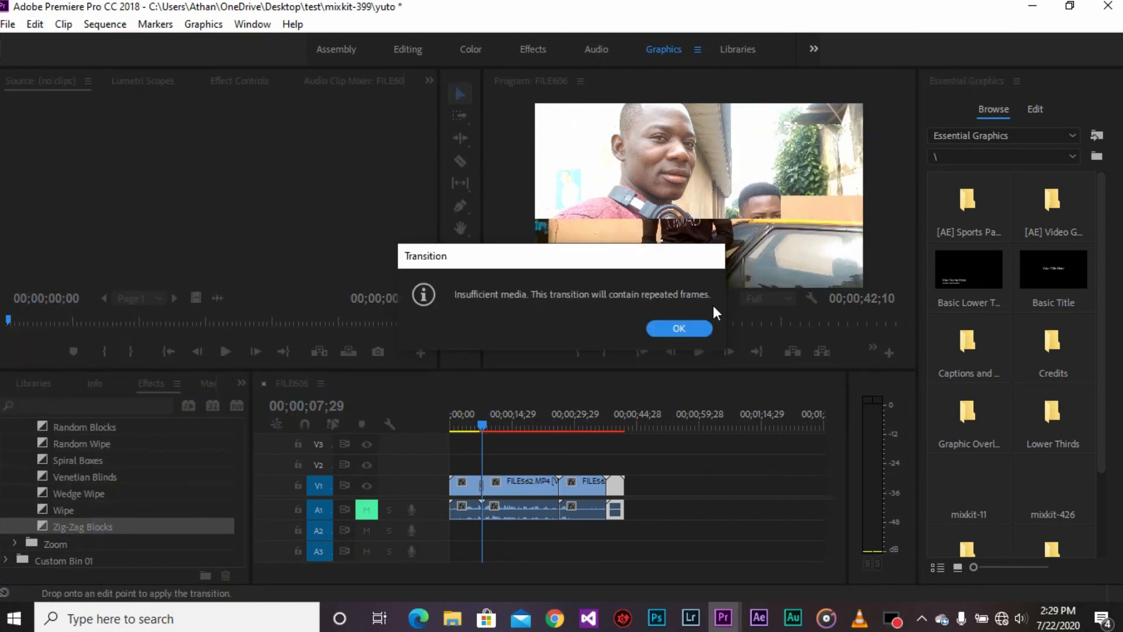
{"action": "left_click", "coordinate": [683, 329]}
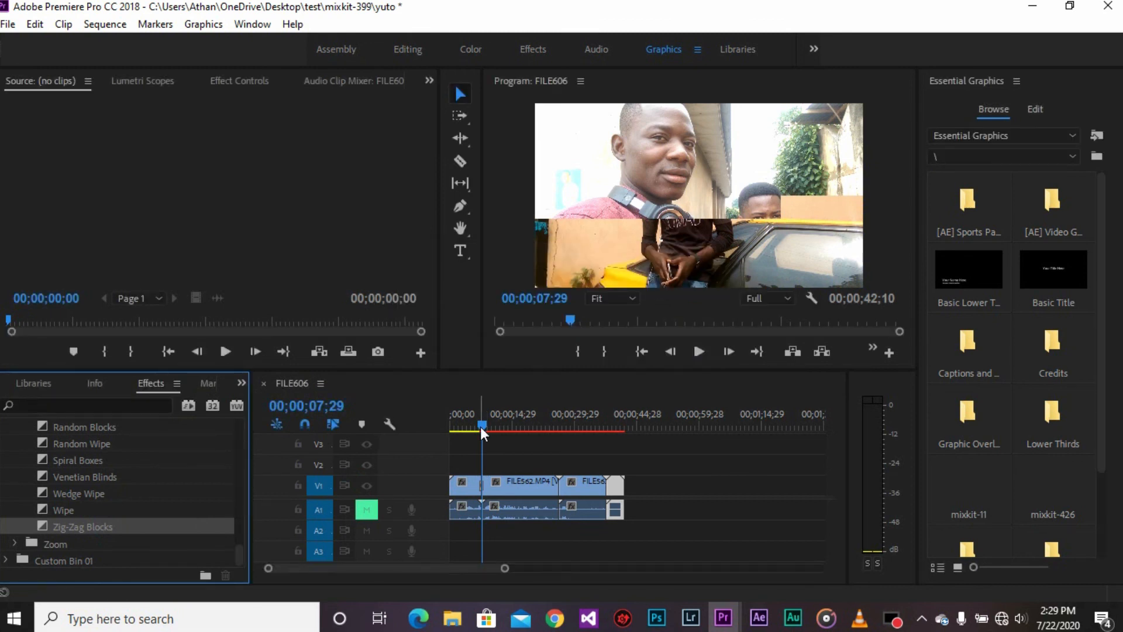
{"action": "left_click_drag", "start_coordinate": [479, 427], "coordinate": [482, 452]}
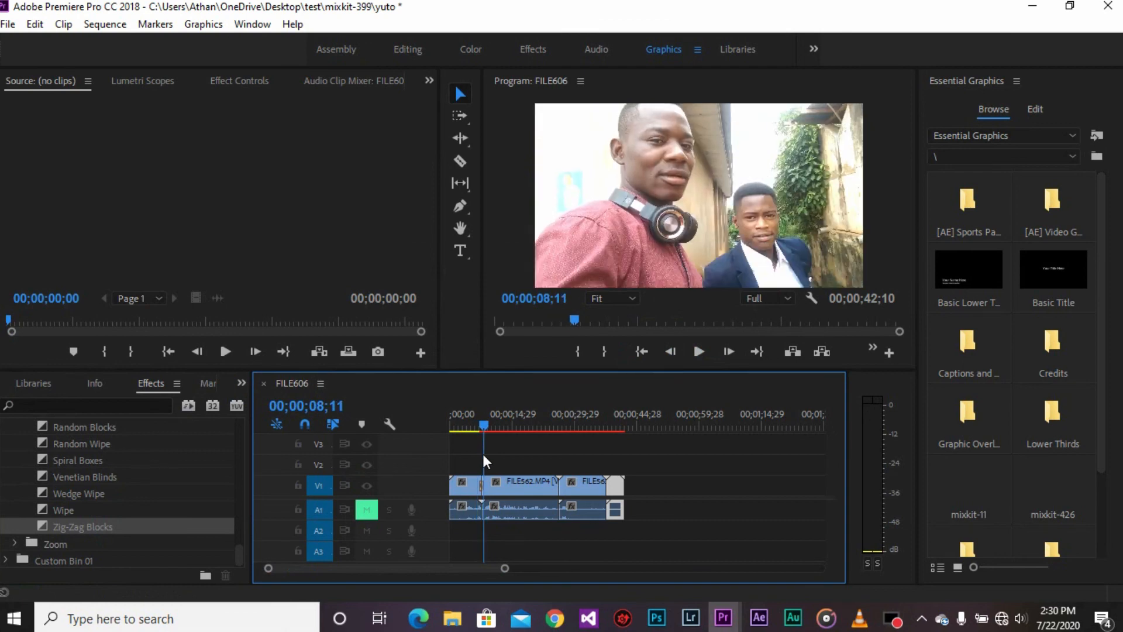
Undo the Zig-Zag Blocks transition at the first cut and expand the Zoom group of video transitions
{"action": "left_click", "coordinate": [38, 26]}
{"action": "left_click", "coordinate": [46, 41]}
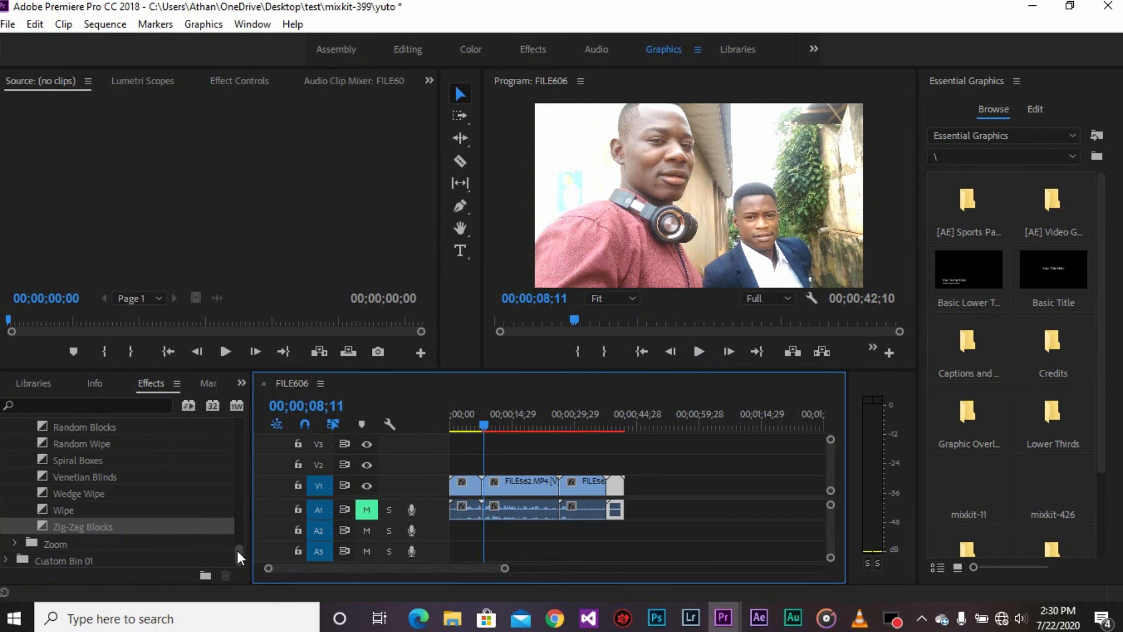
{"action": "left_click", "coordinate": [237, 549]}
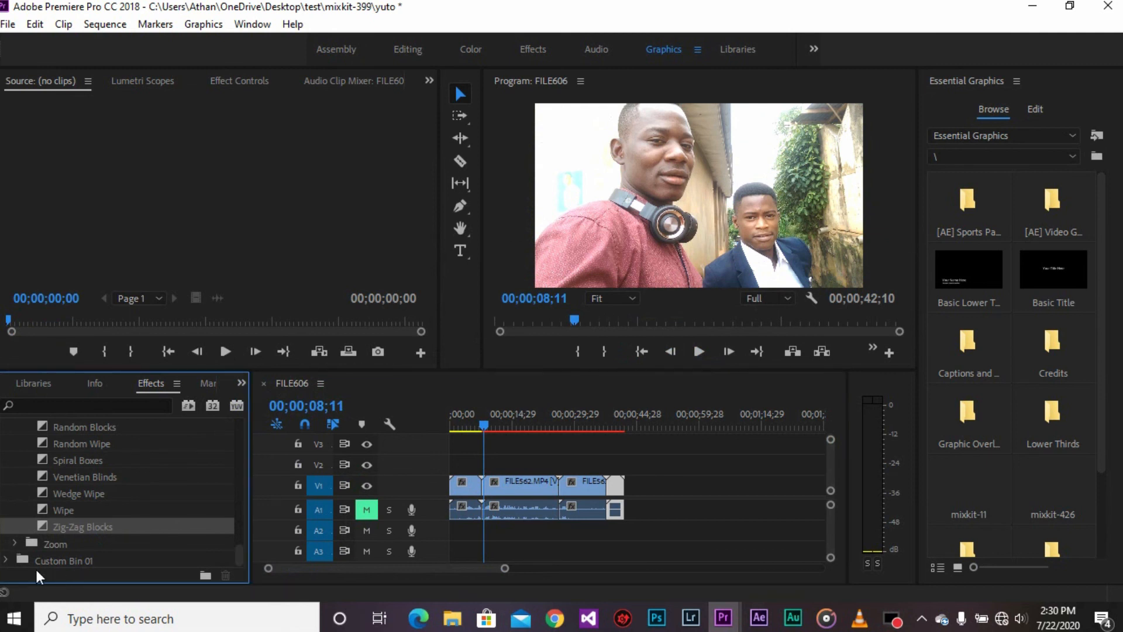
{"action": "left_click", "coordinate": [15, 543]}
{"action": "left_click_drag", "start_coordinate": [238, 555], "coordinate": [235, 569]}
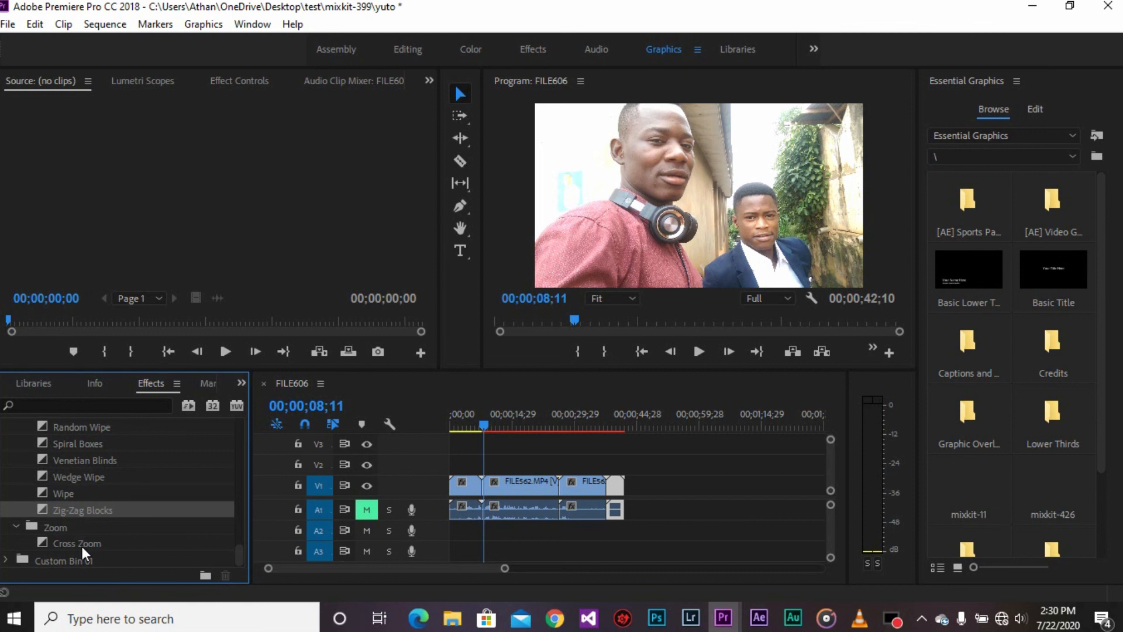
Try the Cross Zoom transition at the cut between the first two clips, scrub back and forth over it to preview, and undo it
{"action": "left_click_drag", "start_coordinate": [82, 544], "coordinate": [478, 482]}
{"action": "left_click", "coordinate": [687, 330]}
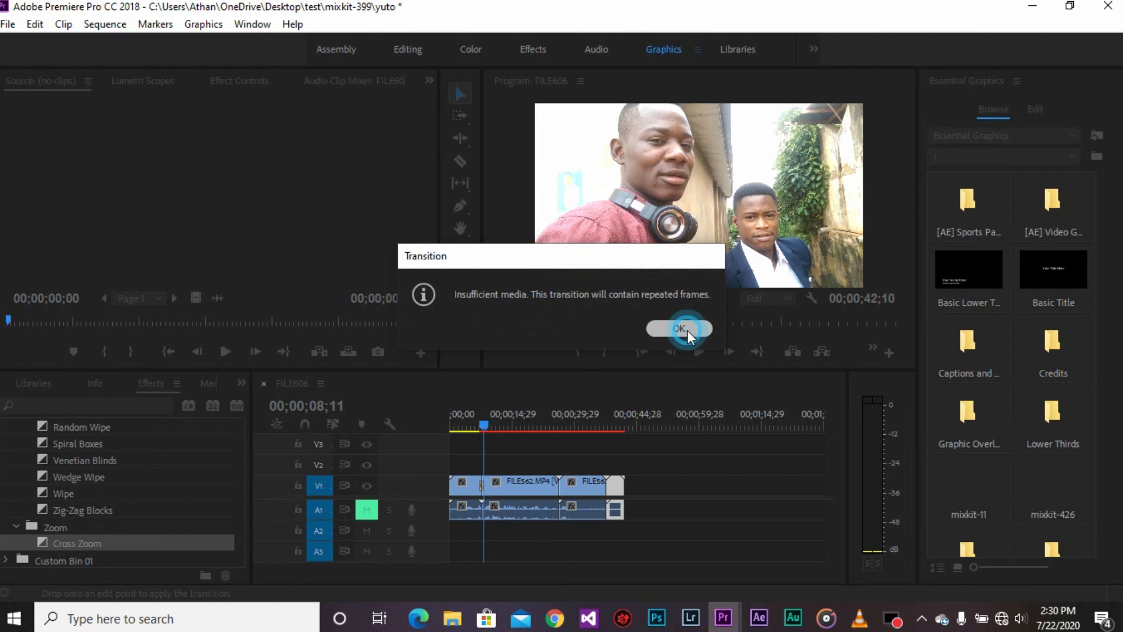
{"action": "left_click_drag", "start_coordinate": [480, 425], "coordinate": [492, 427]}
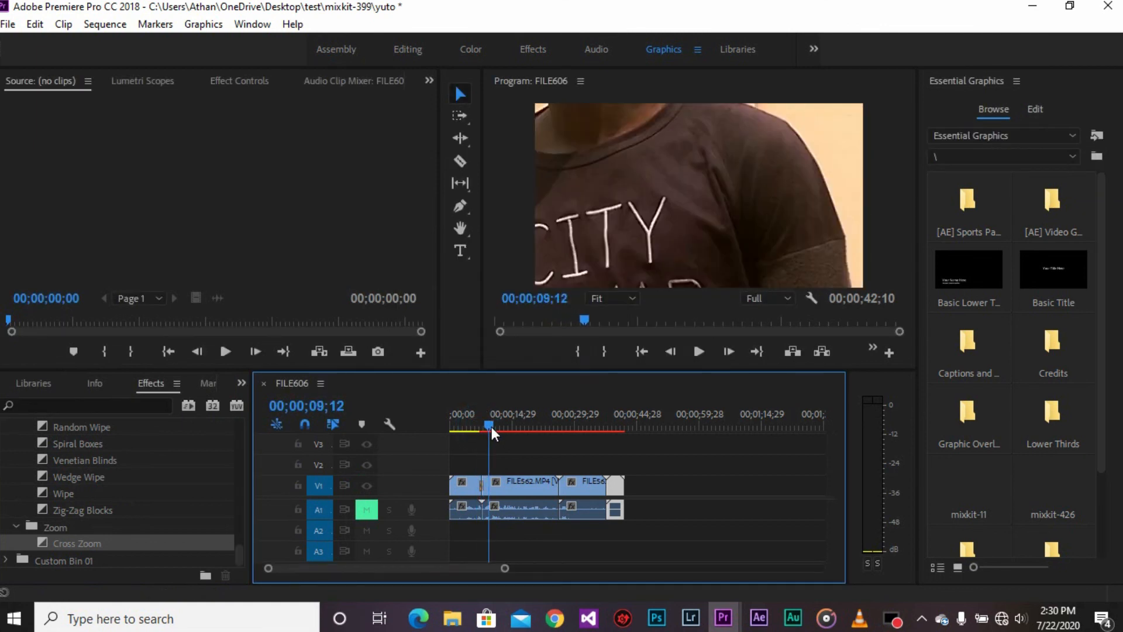
{"action": "left_click_drag", "start_coordinate": [491, 426], "coordinate": [482, 430]}
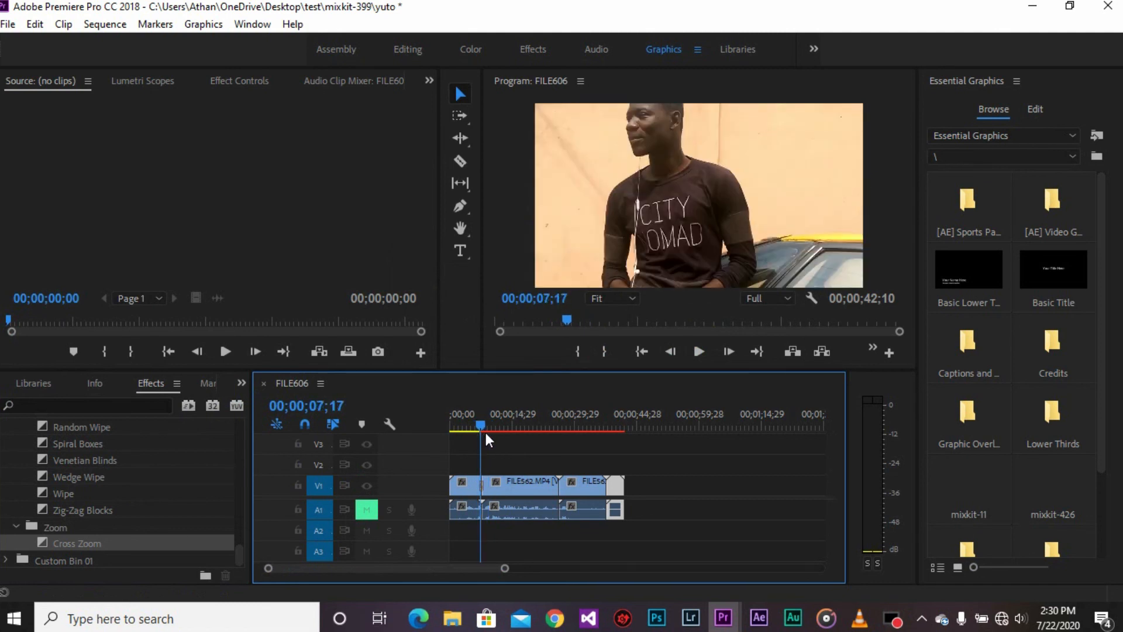
{"action": "left_click_drag", "start_coordinate": [486, 433], "coordinate": [486, 438]}
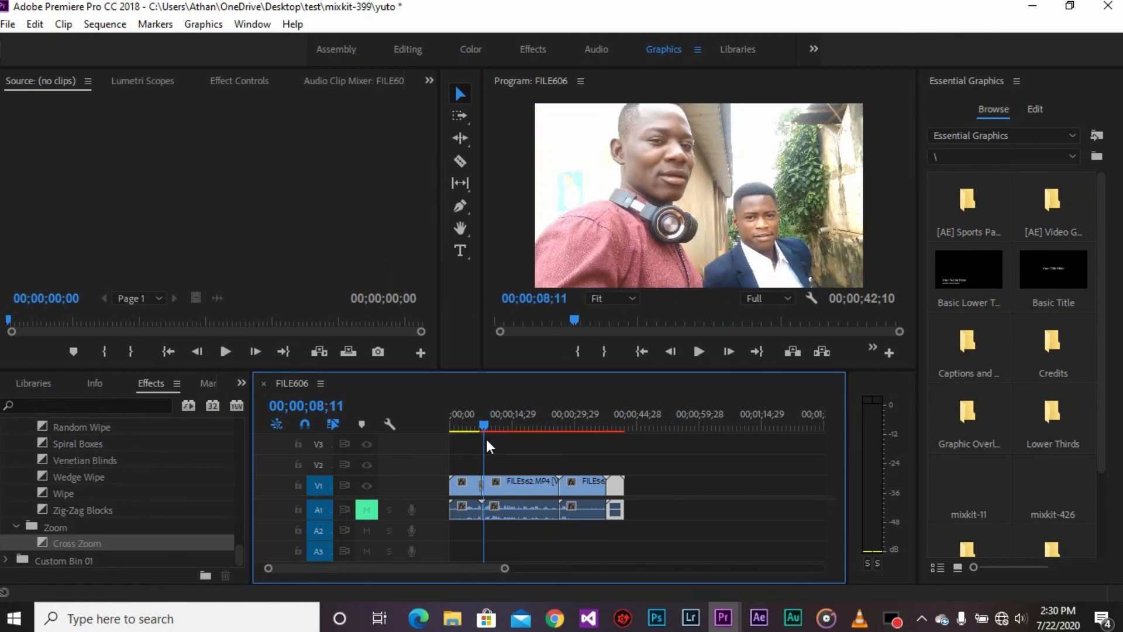
{"action": "left_click_drag", "start_coordinate": [487, 440], "coordinate": [477, 439]}
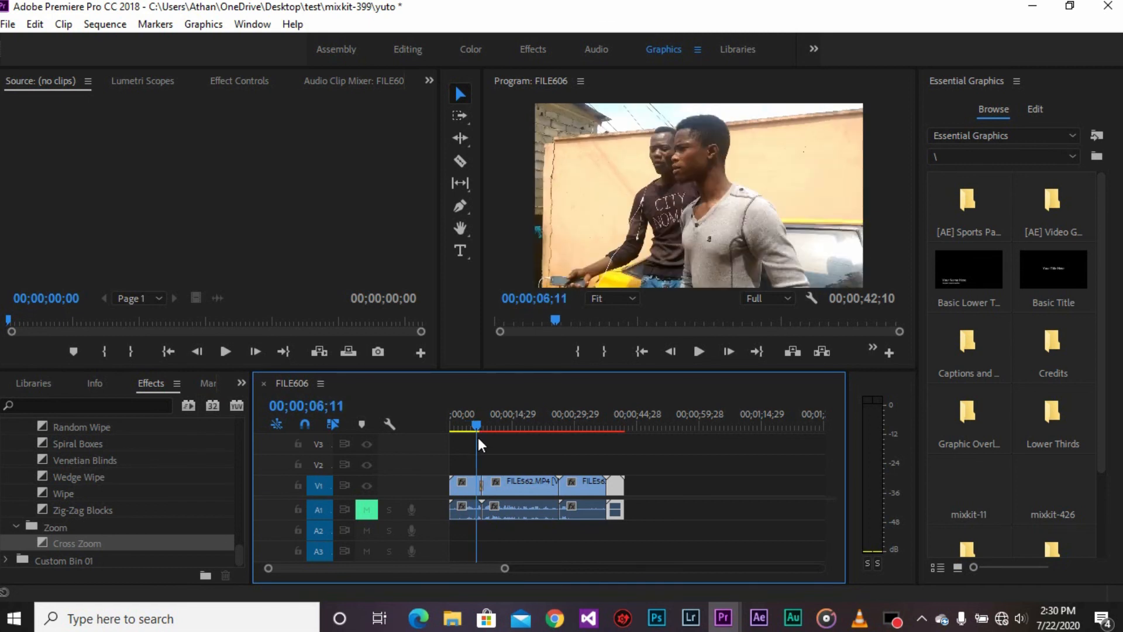
{"action": "left_click", "coordinate": [35, 24]}
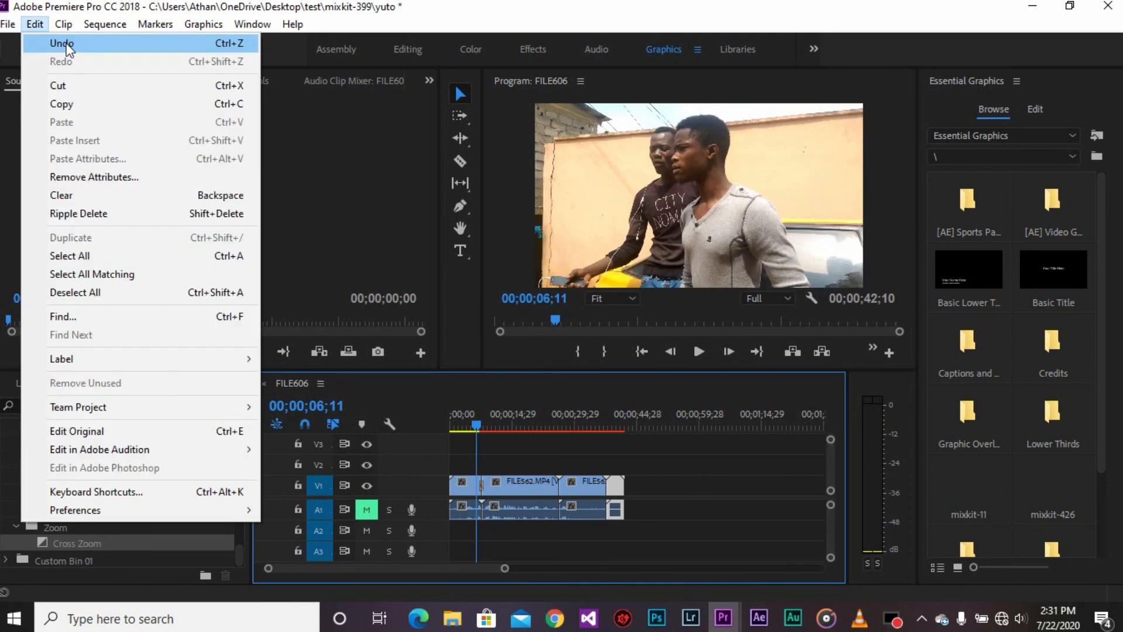
{"action": "left_click", "coordinate": [66, 43]}
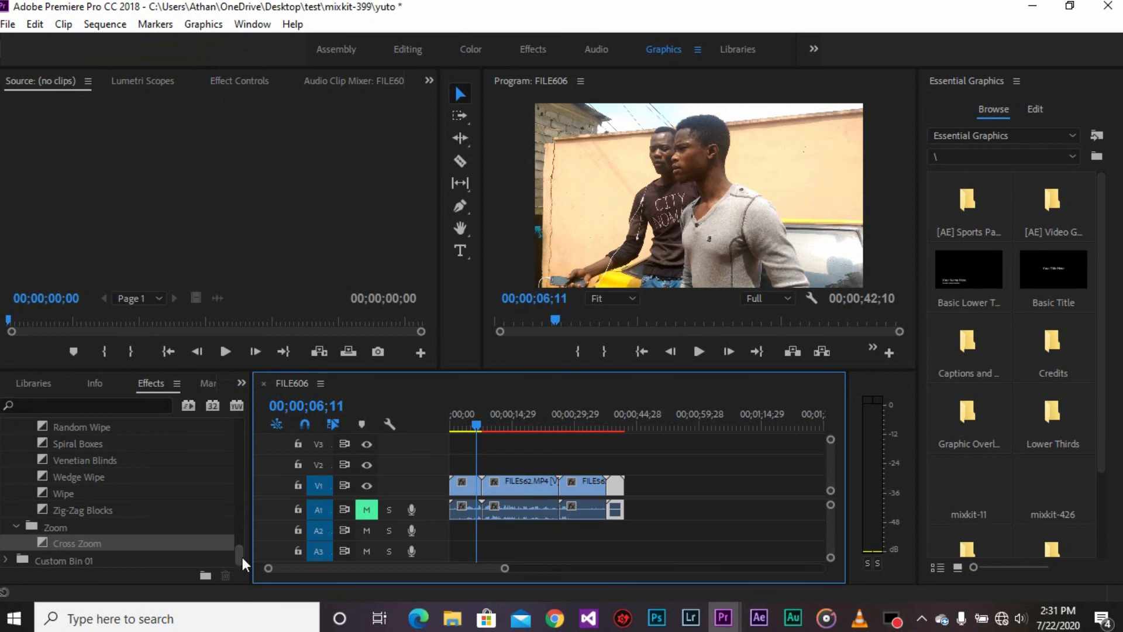
Go back through the video transitions list to the Dissolve and Immersive Video groups
{"action": "left_click_drag", "start_coordinate": [242, 557], "coordinate": [252, 462]}
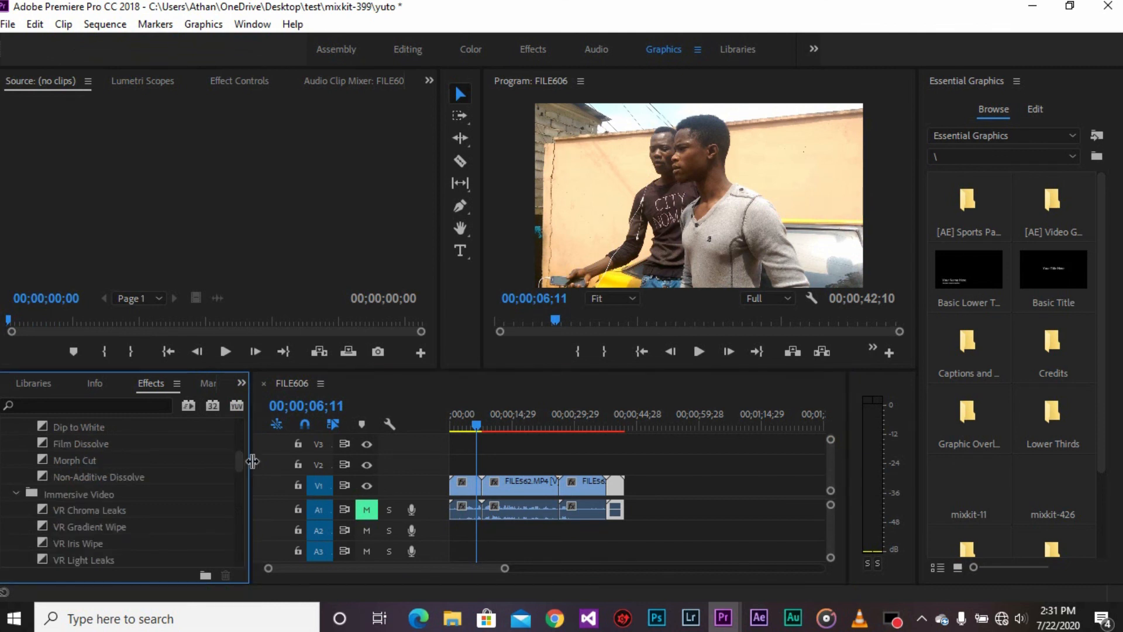